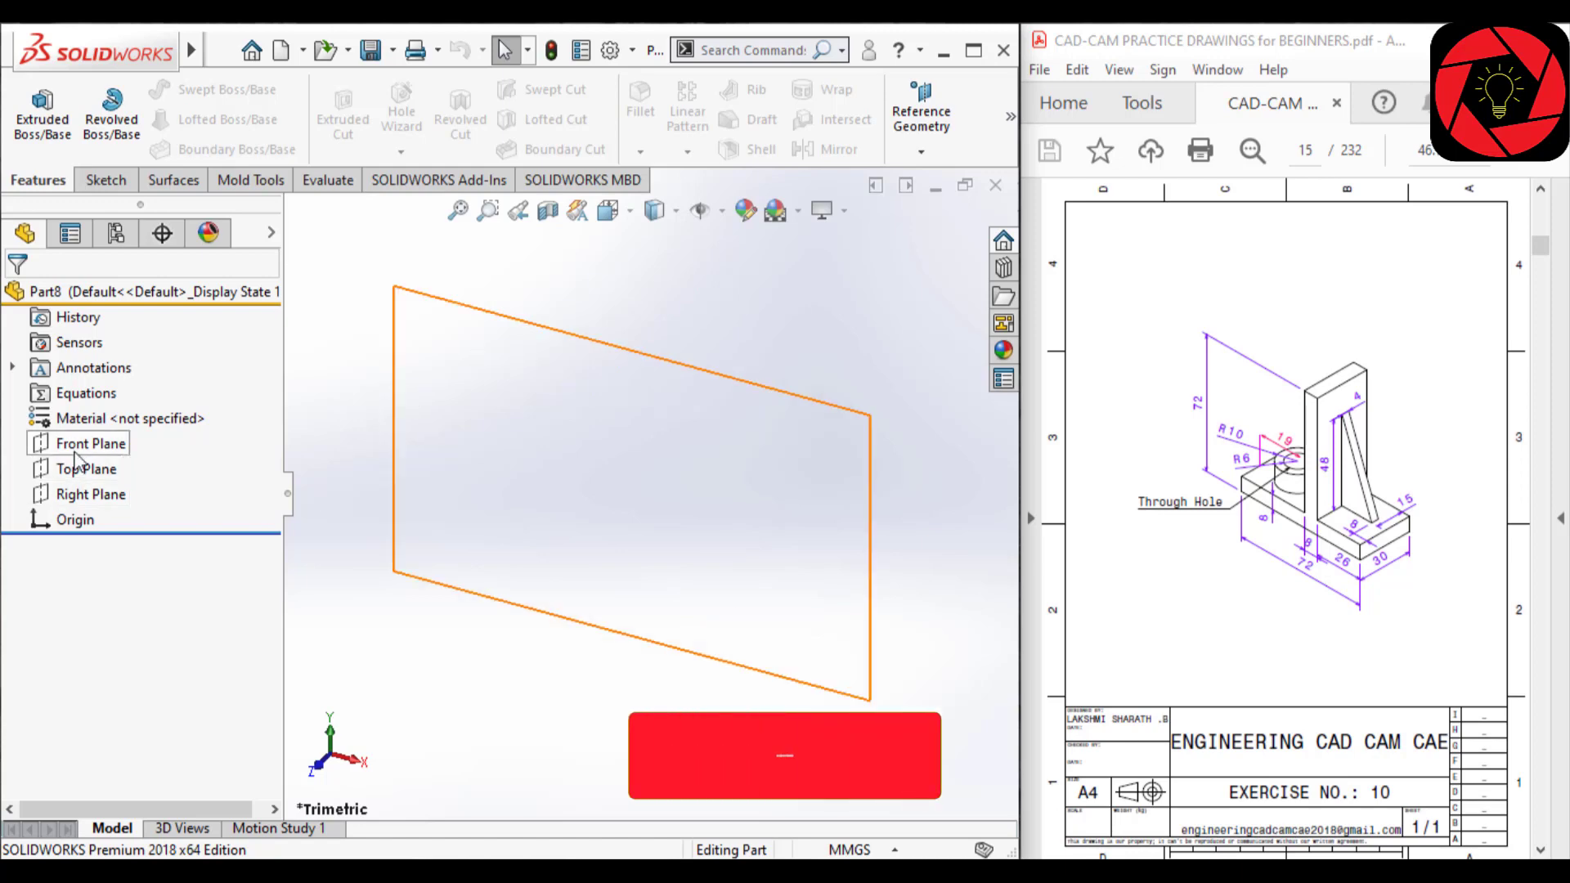
Start a sketch on the Front Plane and draw a long, thin base rectangle extending right and down from the origin
click(90, 443)
click(102, 415)
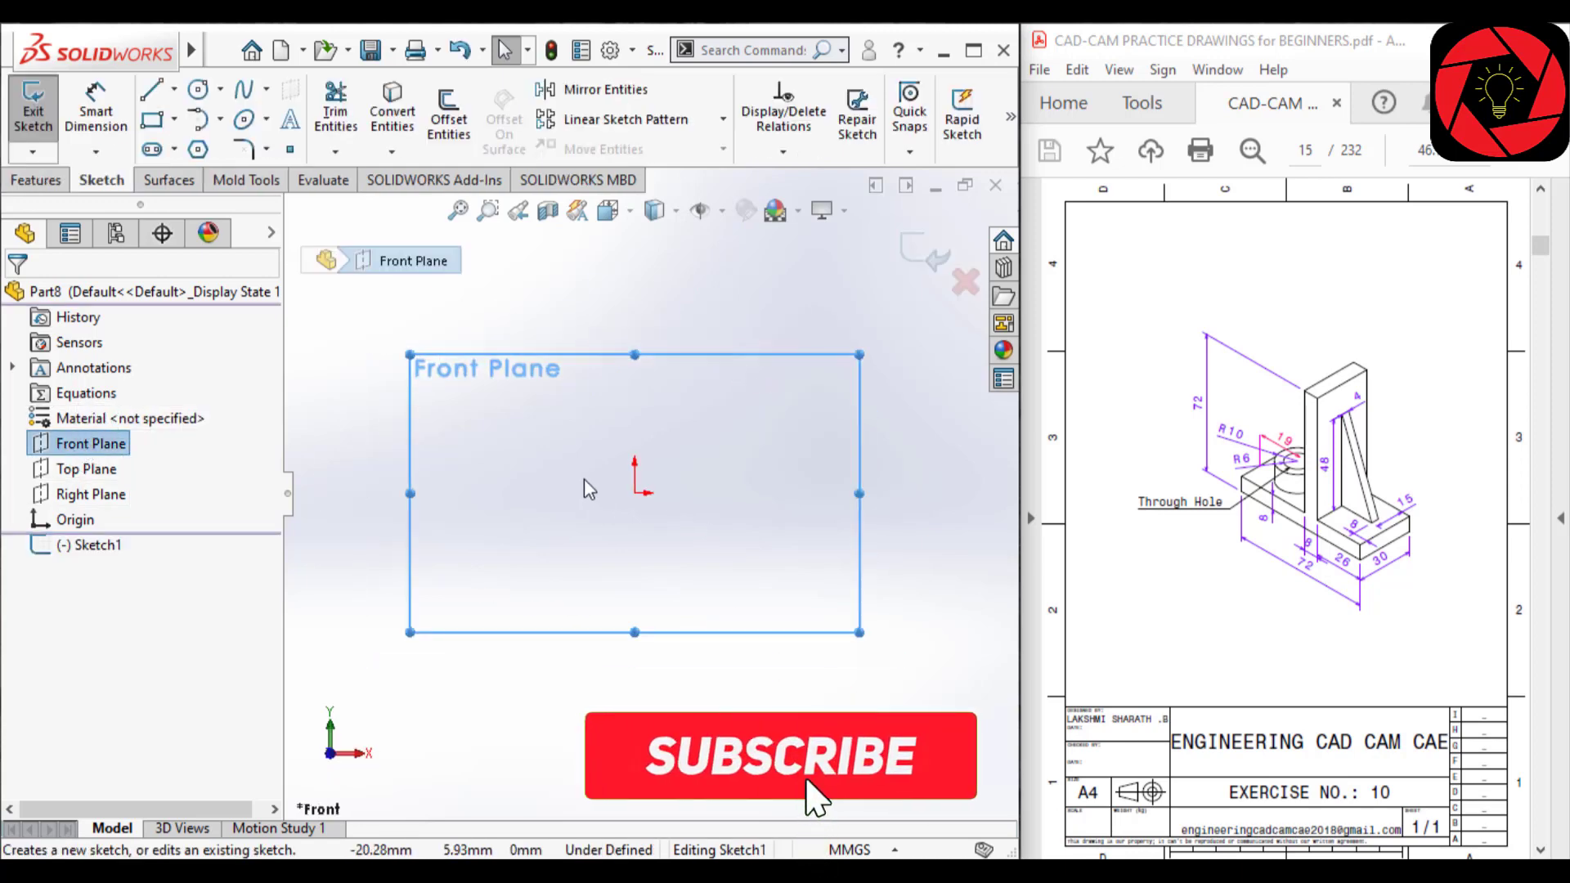
right_drag(558, 385, 556, 485)
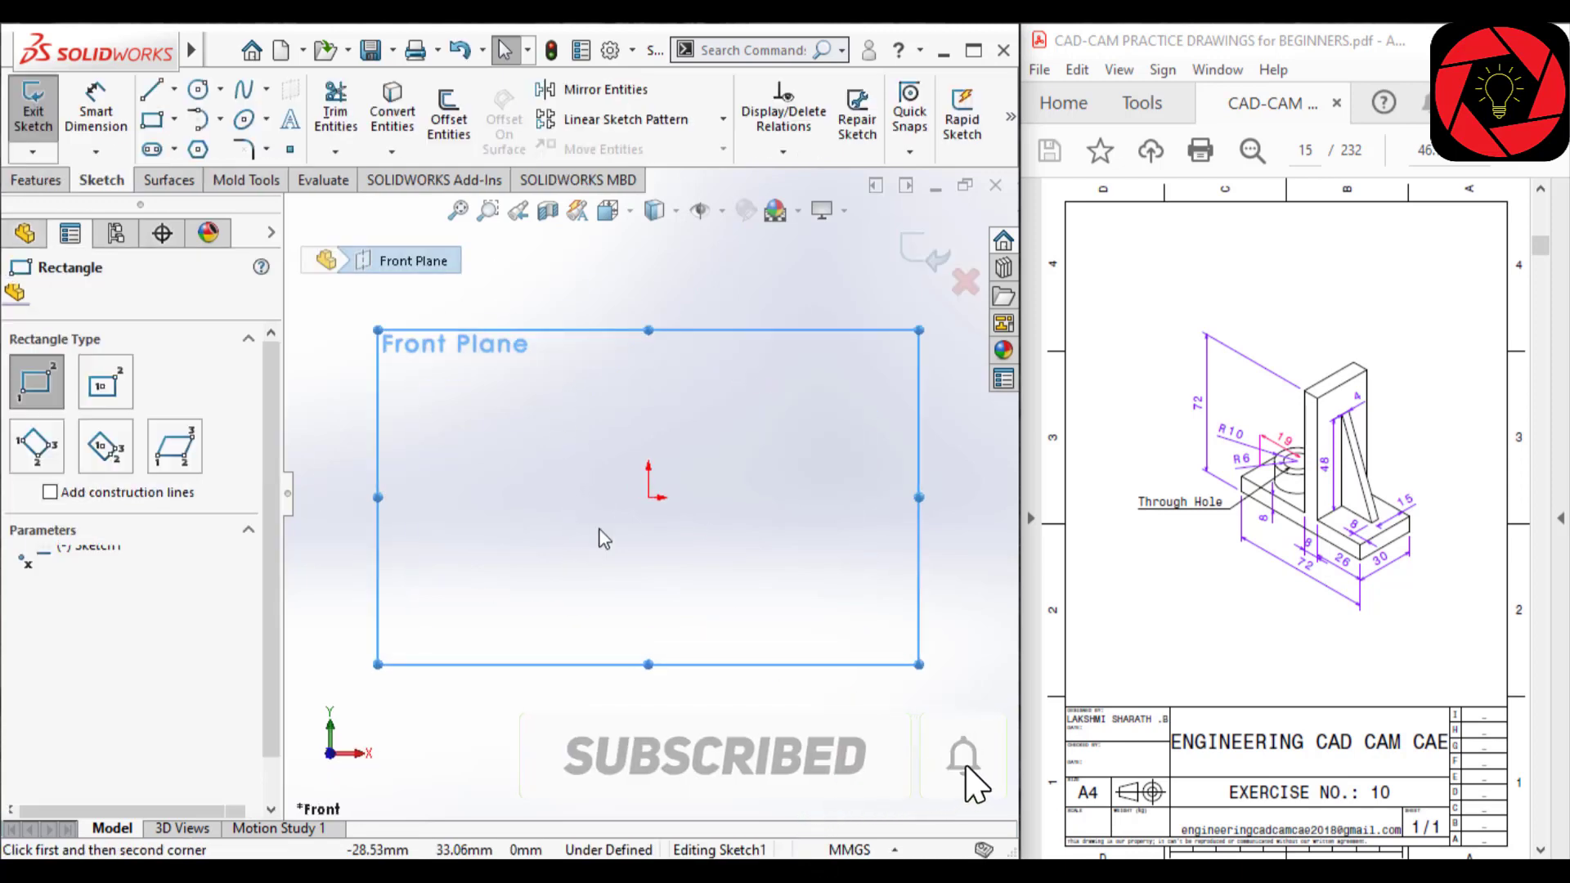
click(649, 498)
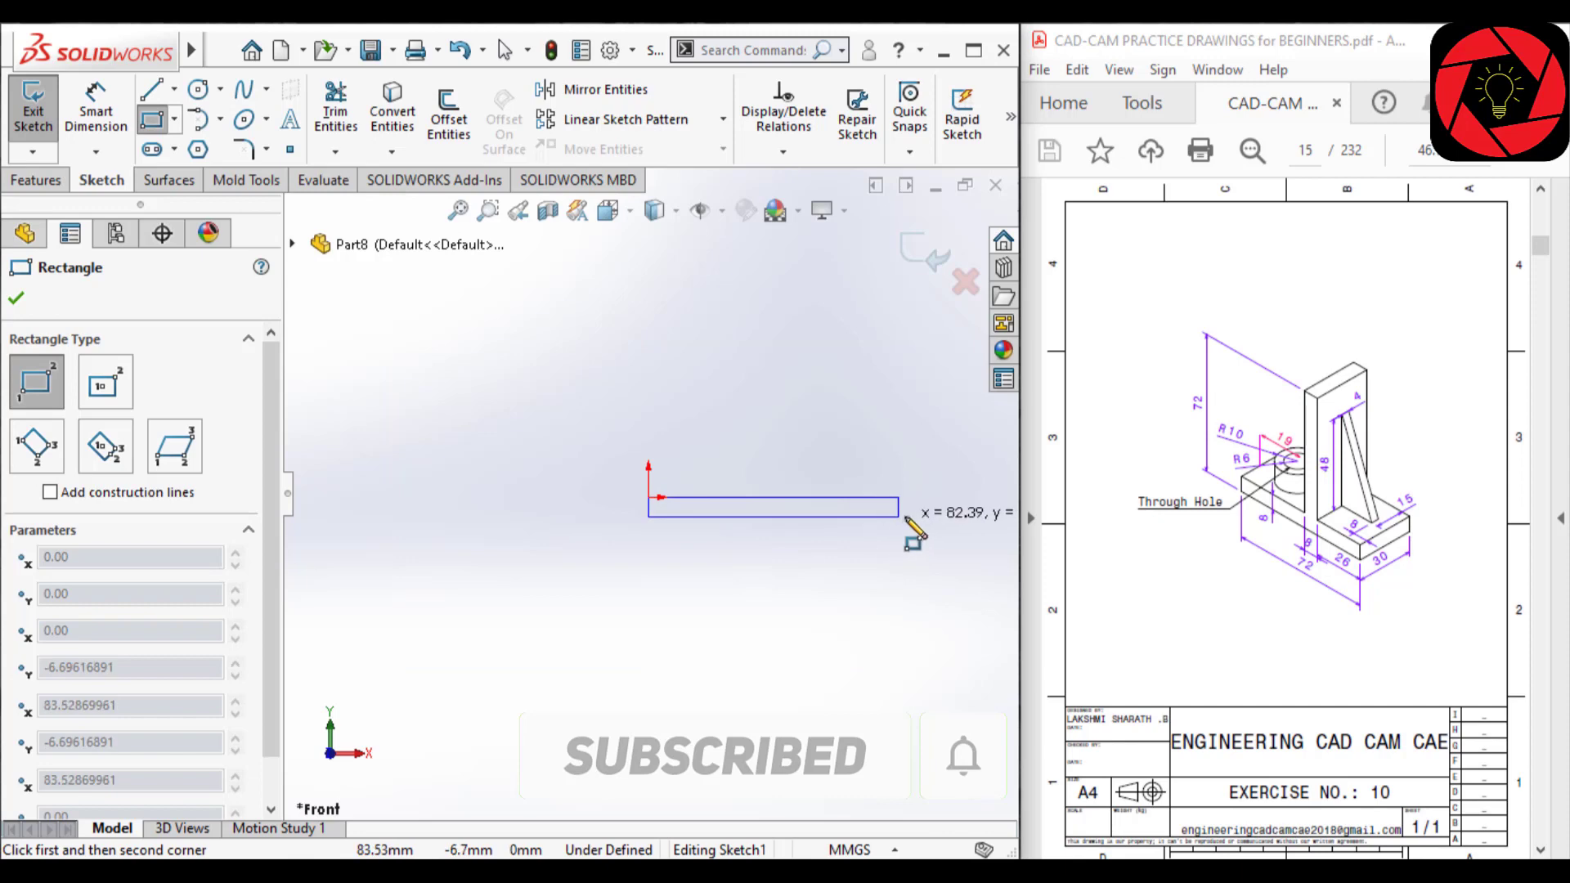
click(962, 530)
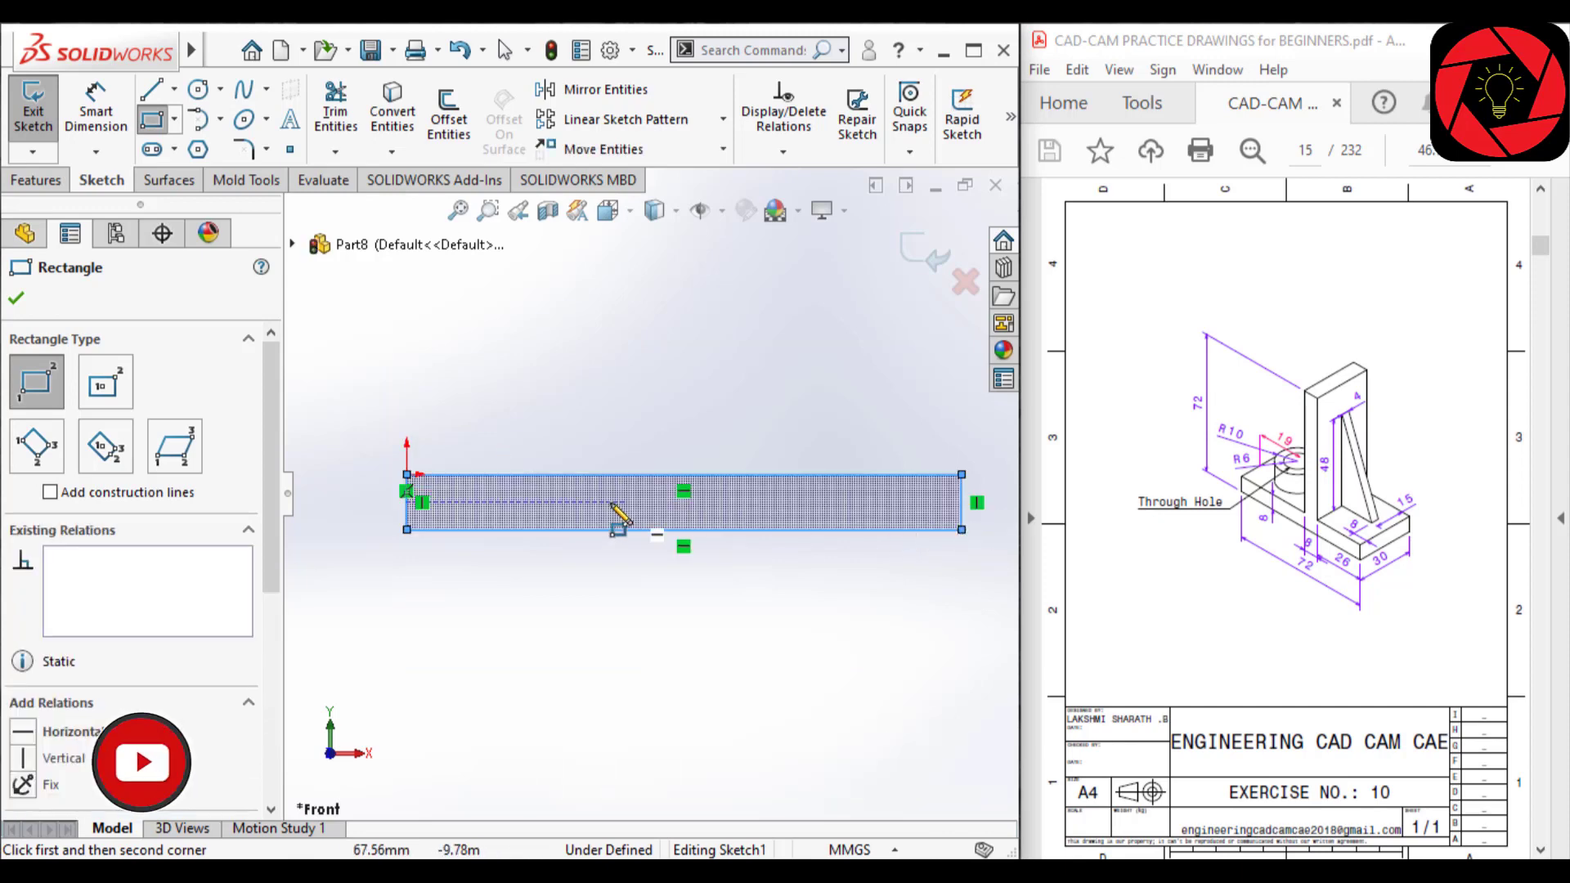
Draw a tall, narrow upright rectangle standing on the base's top edge, giving an overall height of about 141 mm
click(653, 476)
scroll(761, 306, up, 3)
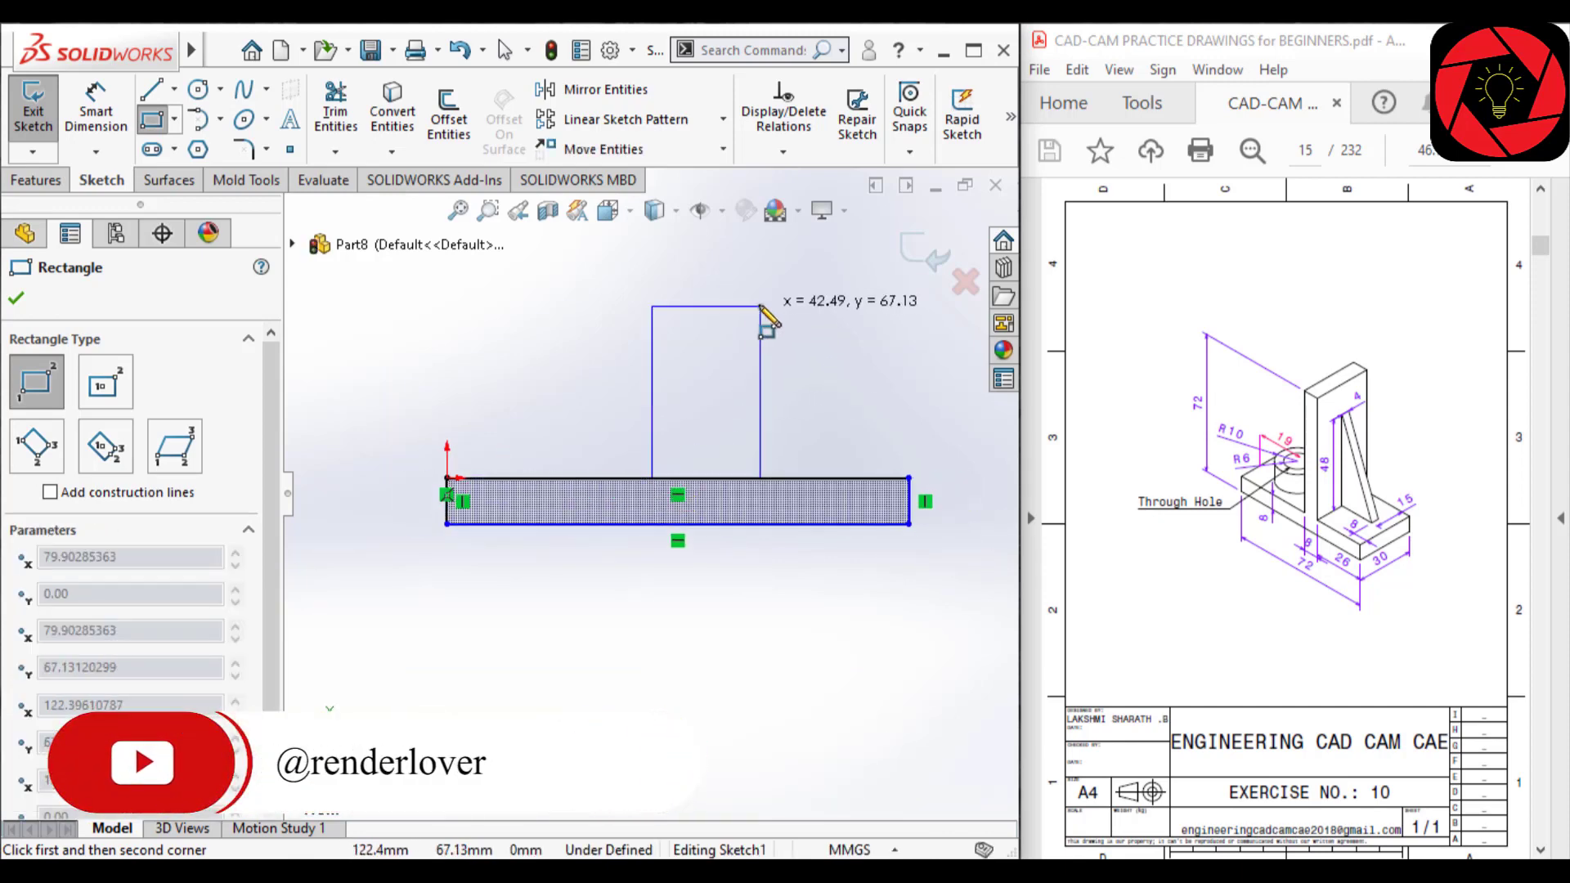
click(699, 264)
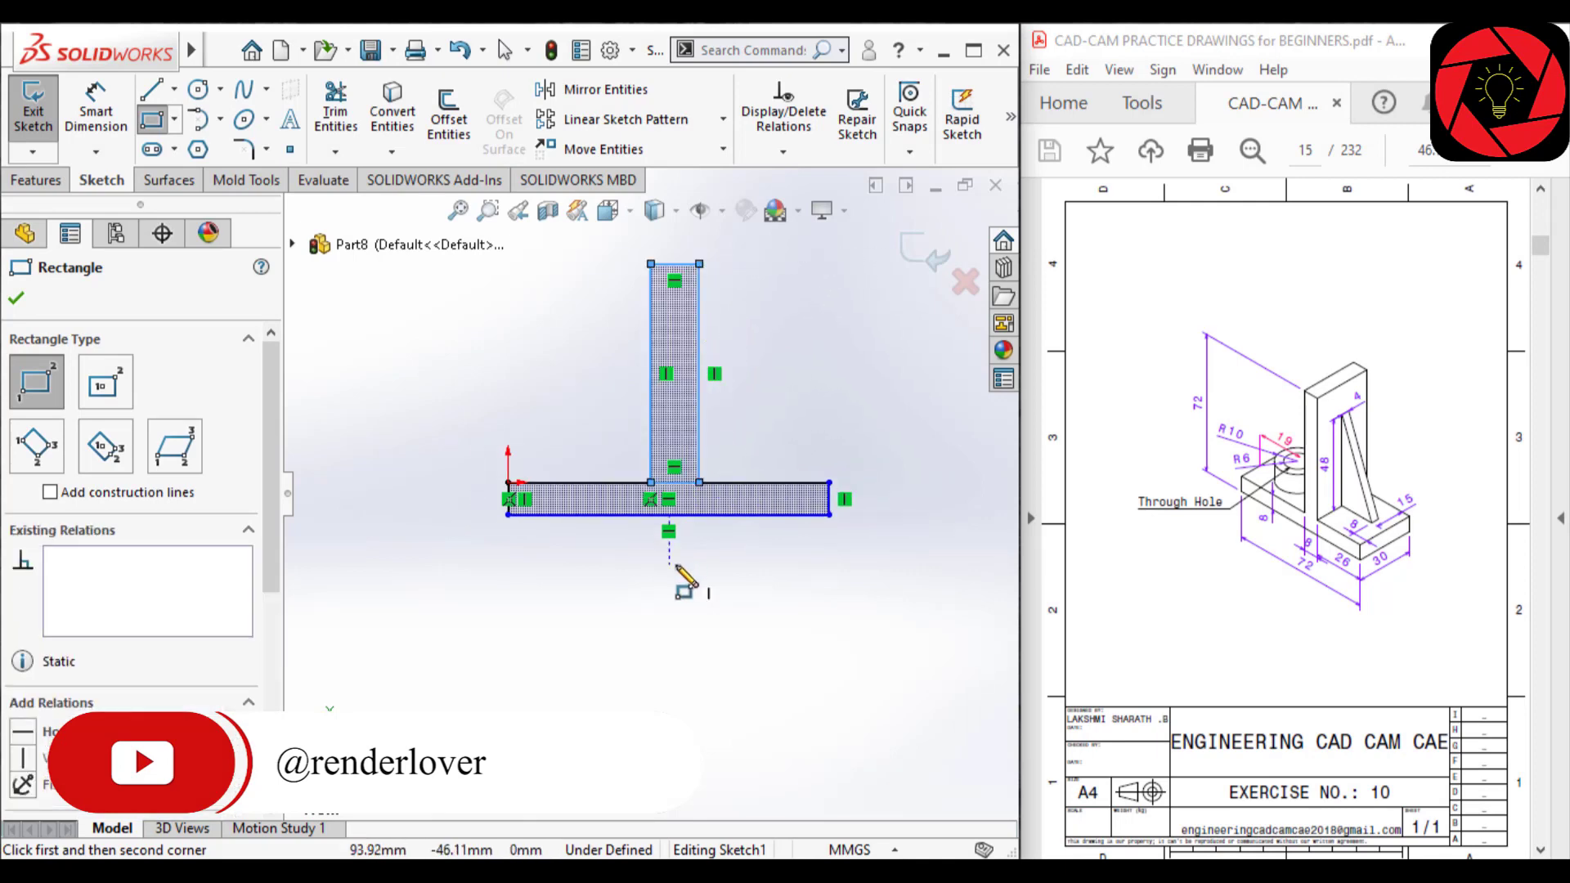
Dimension the overall height from the base's bottom edge to the upright's top edge as 72 mm
scroll(676, 565, up, 2)
scroll(677, 565, down, 2)
scroll(675, 543, up, 2)
scroll(638, 343, down, 3)
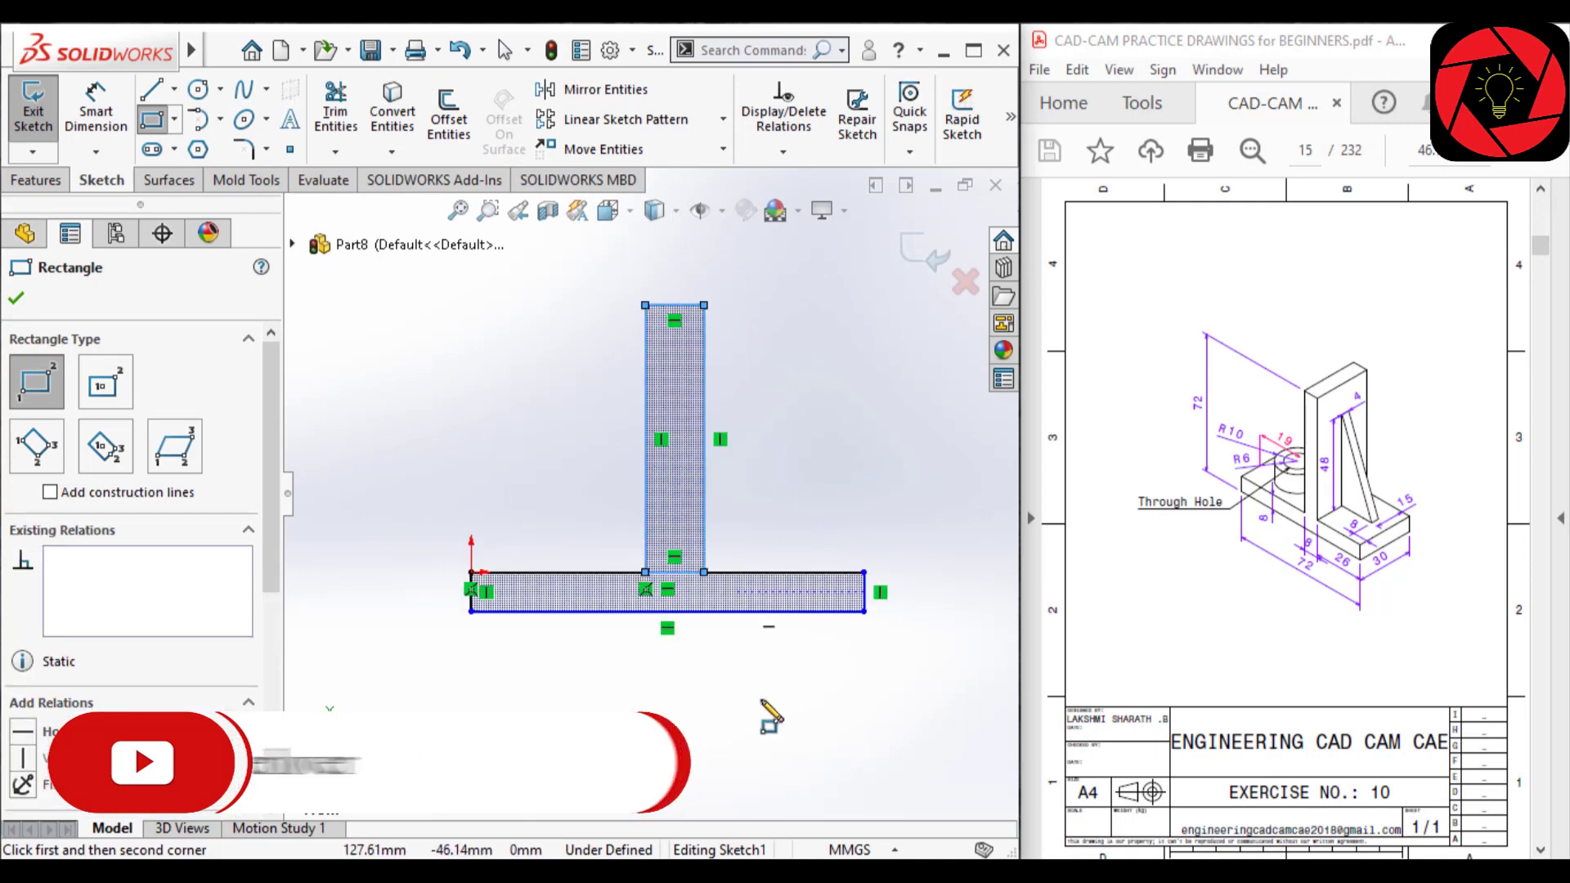
right_drag(762, 668, 759, 389)
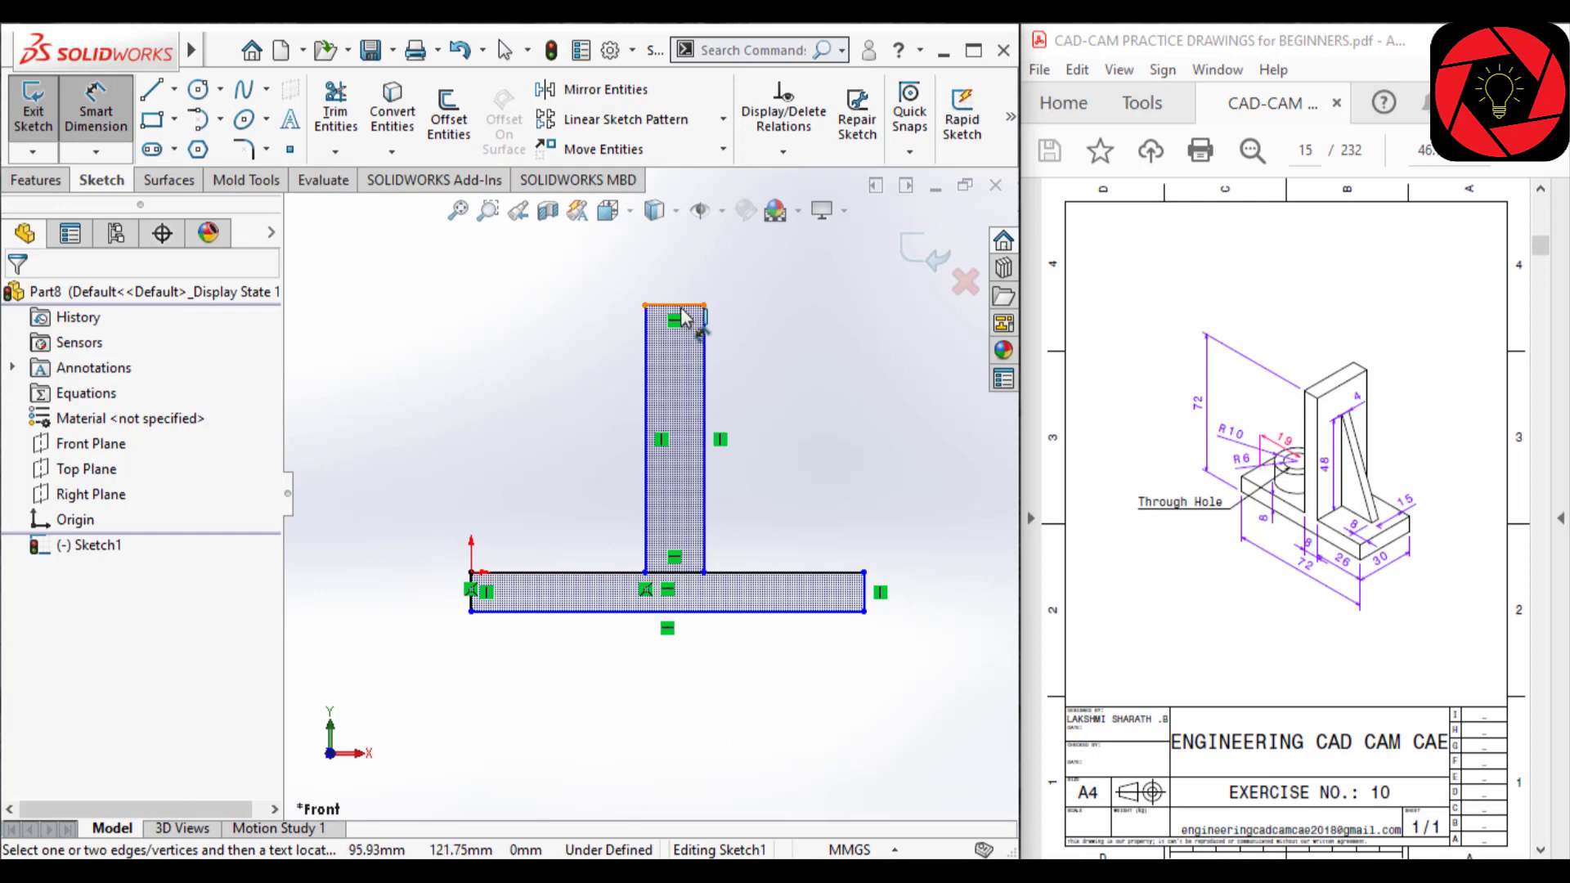
click(699, 610)
click(675, 306)
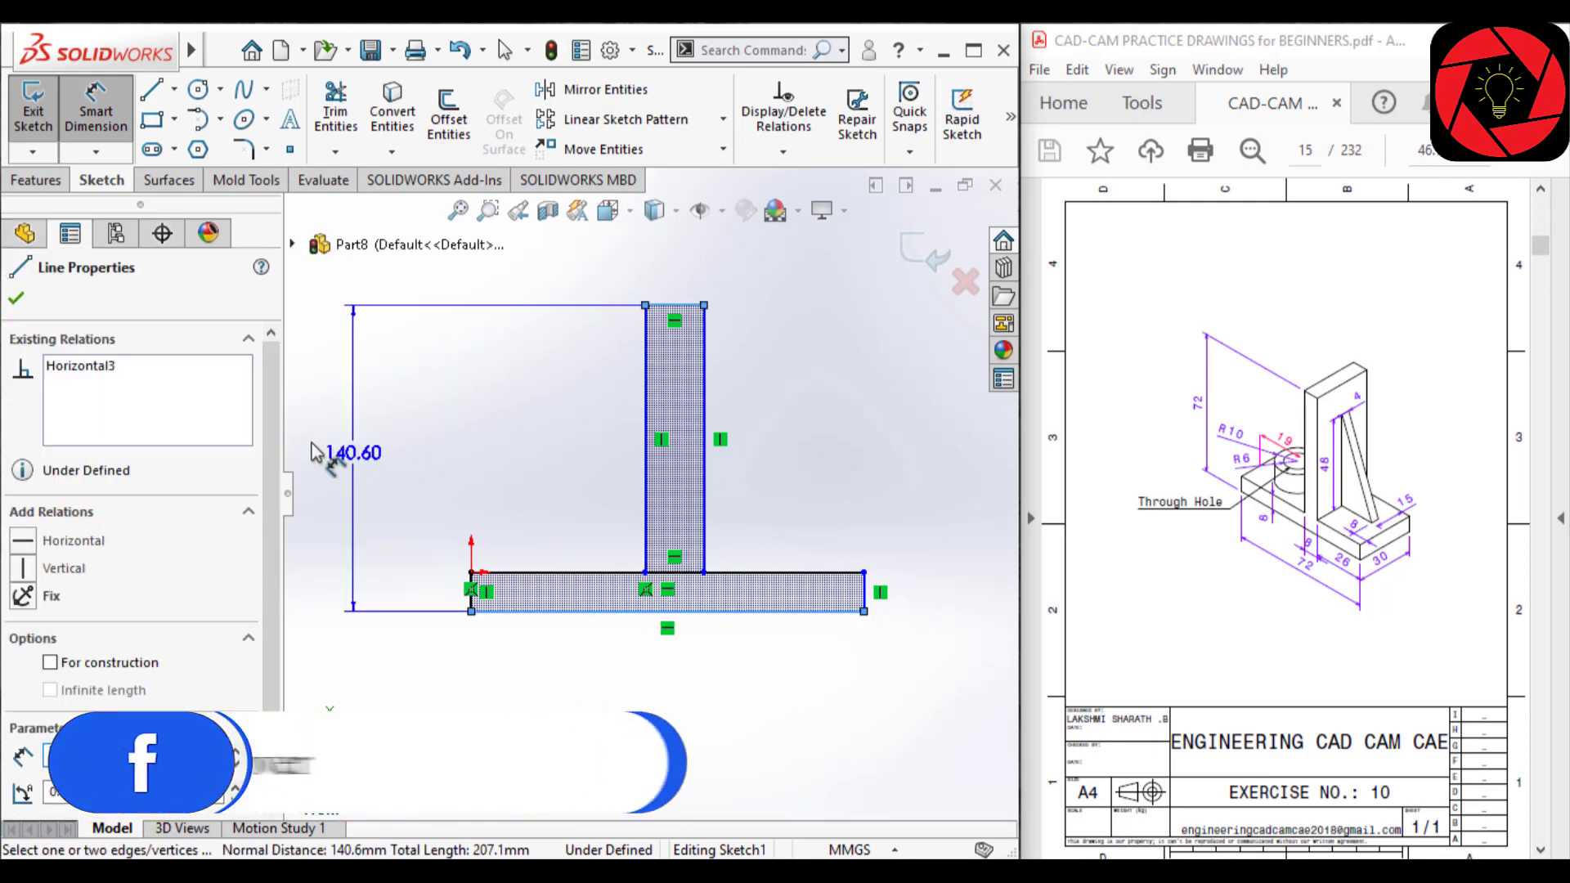
click(400, 444)
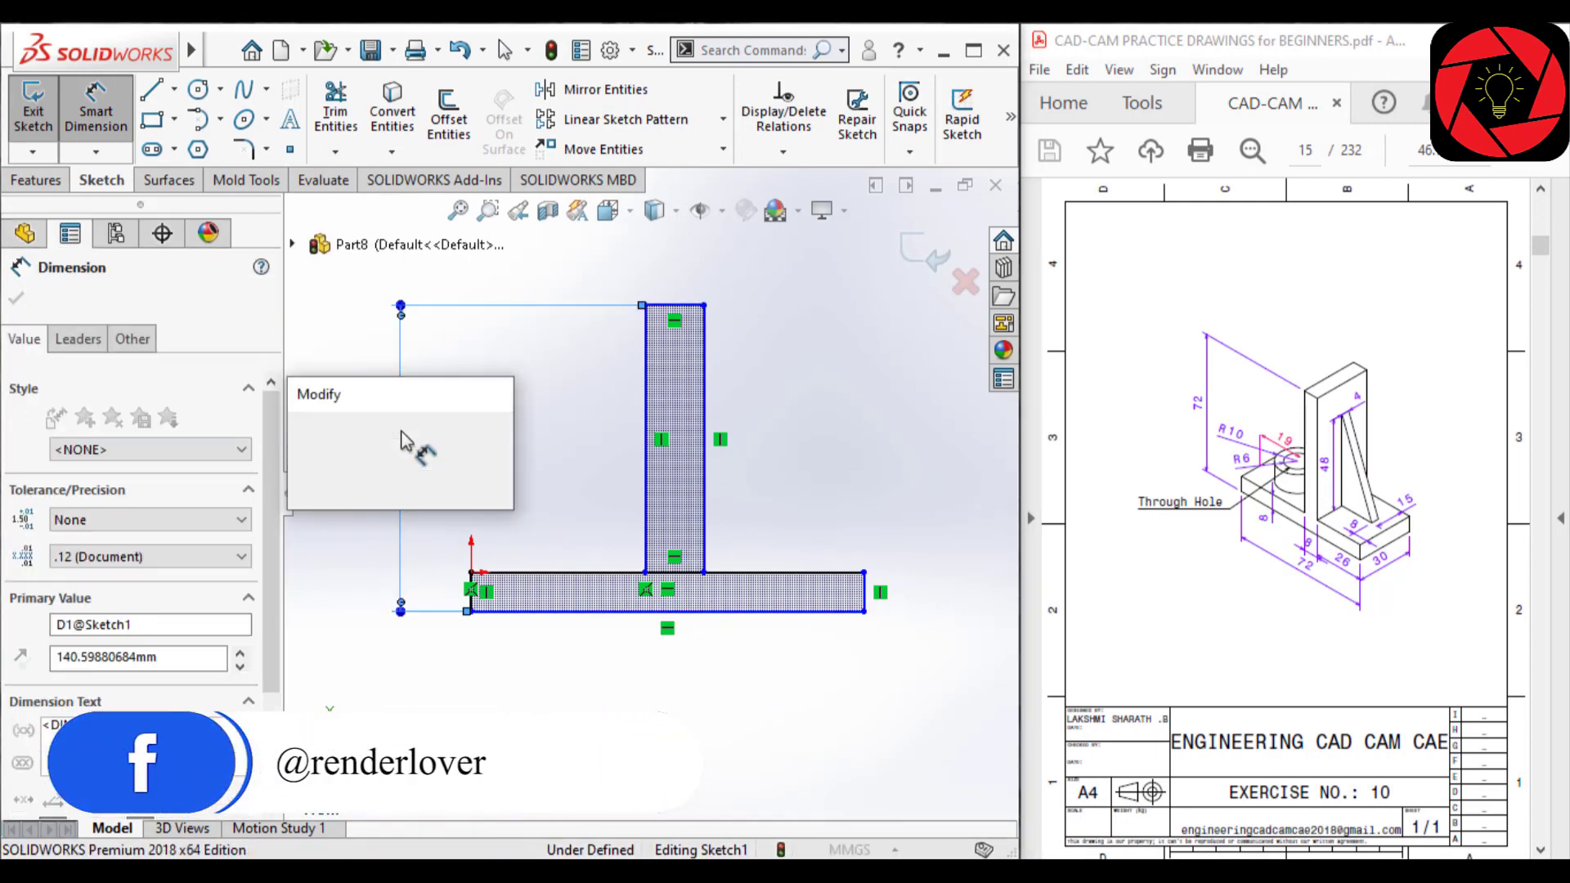
text(72)
key(Return)
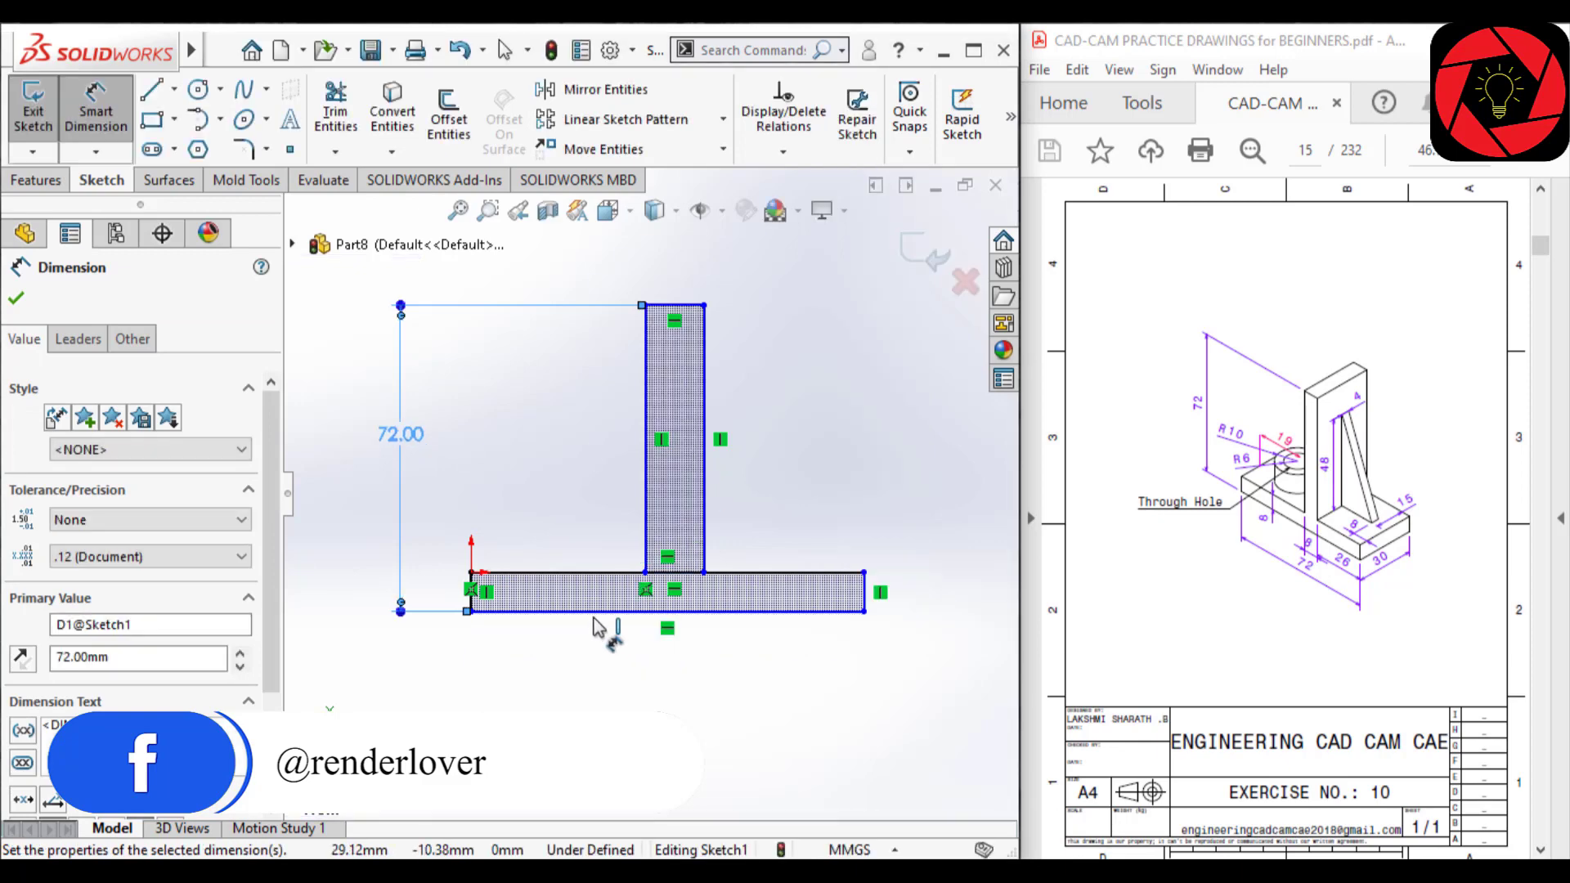
Dimension the length of the base's bottom edge as 72 mm
click(588, 613)
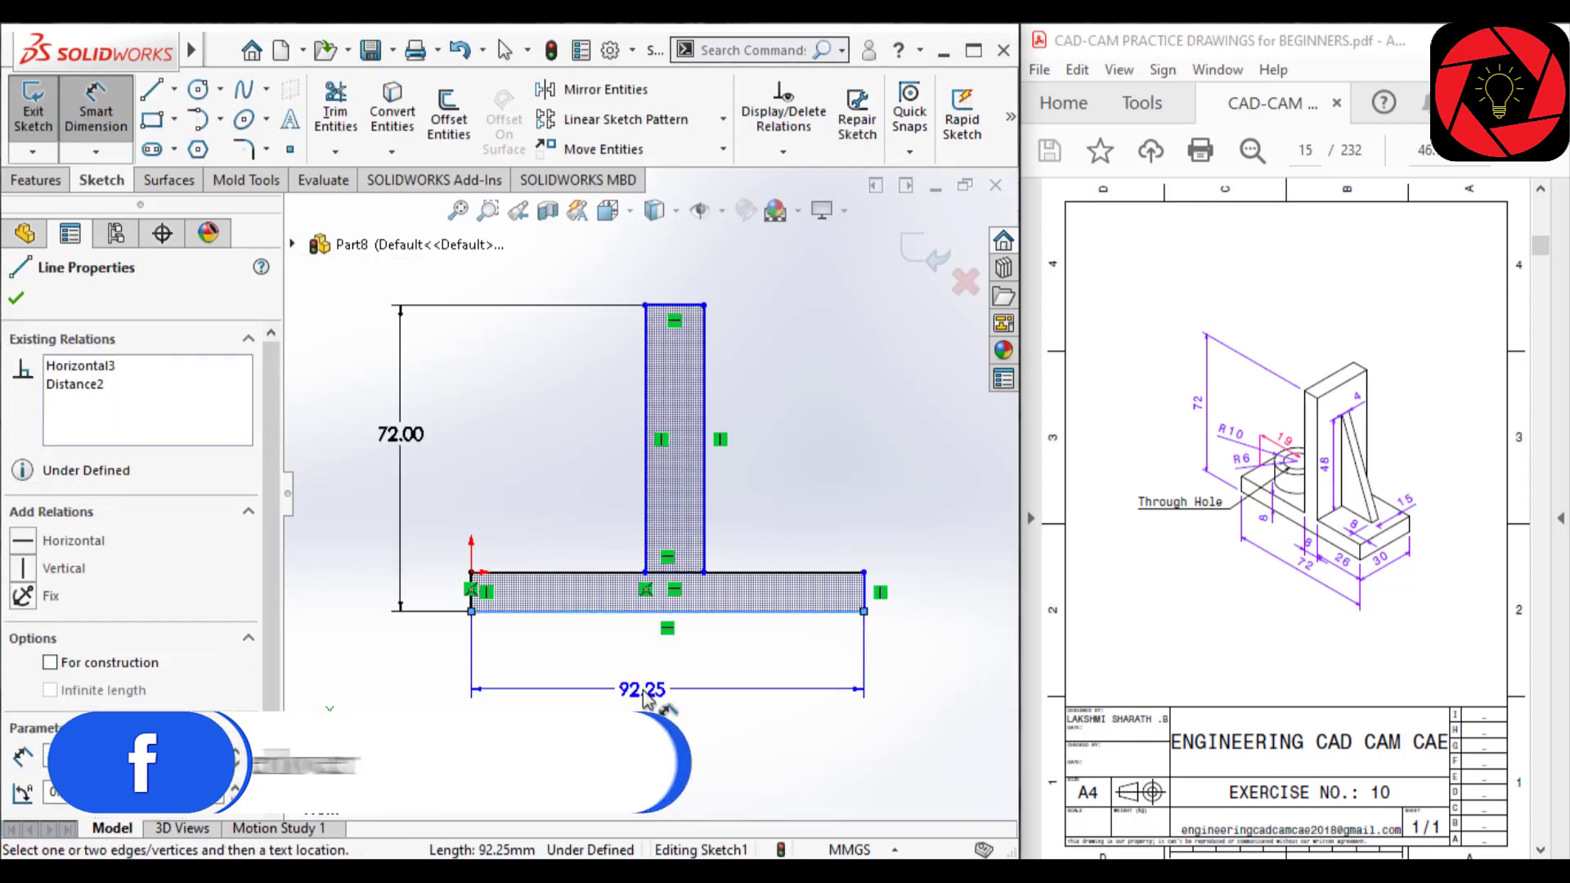
click(650, 699)
text(72)
key(Return)
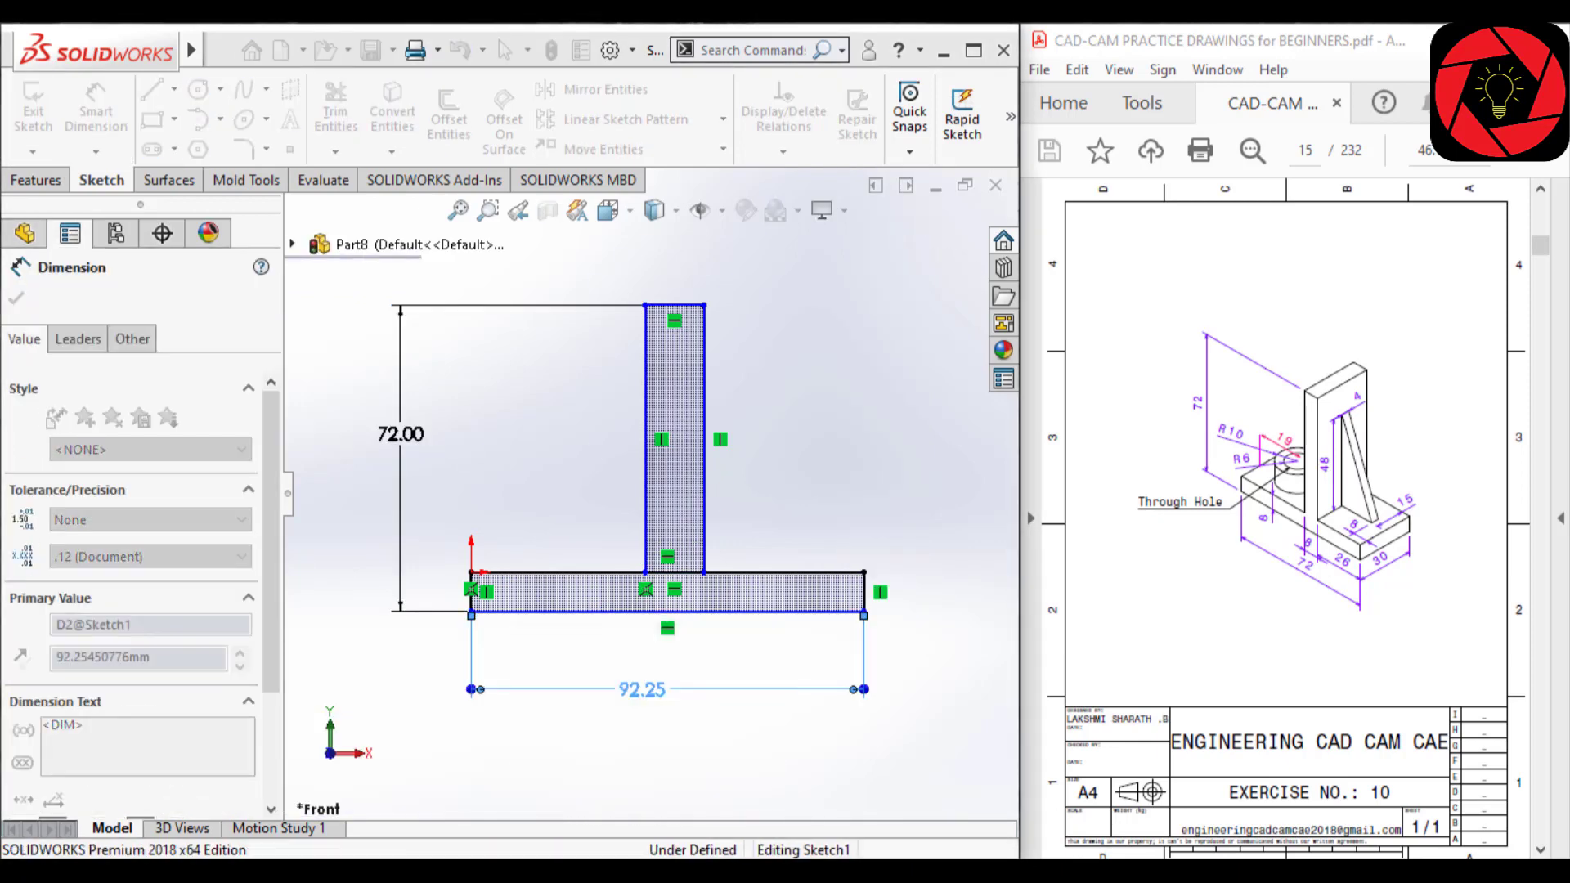
Dimension the distance from the upright's right edge to the base's right end as 26 mm
scroll(788, 548, down, 2)
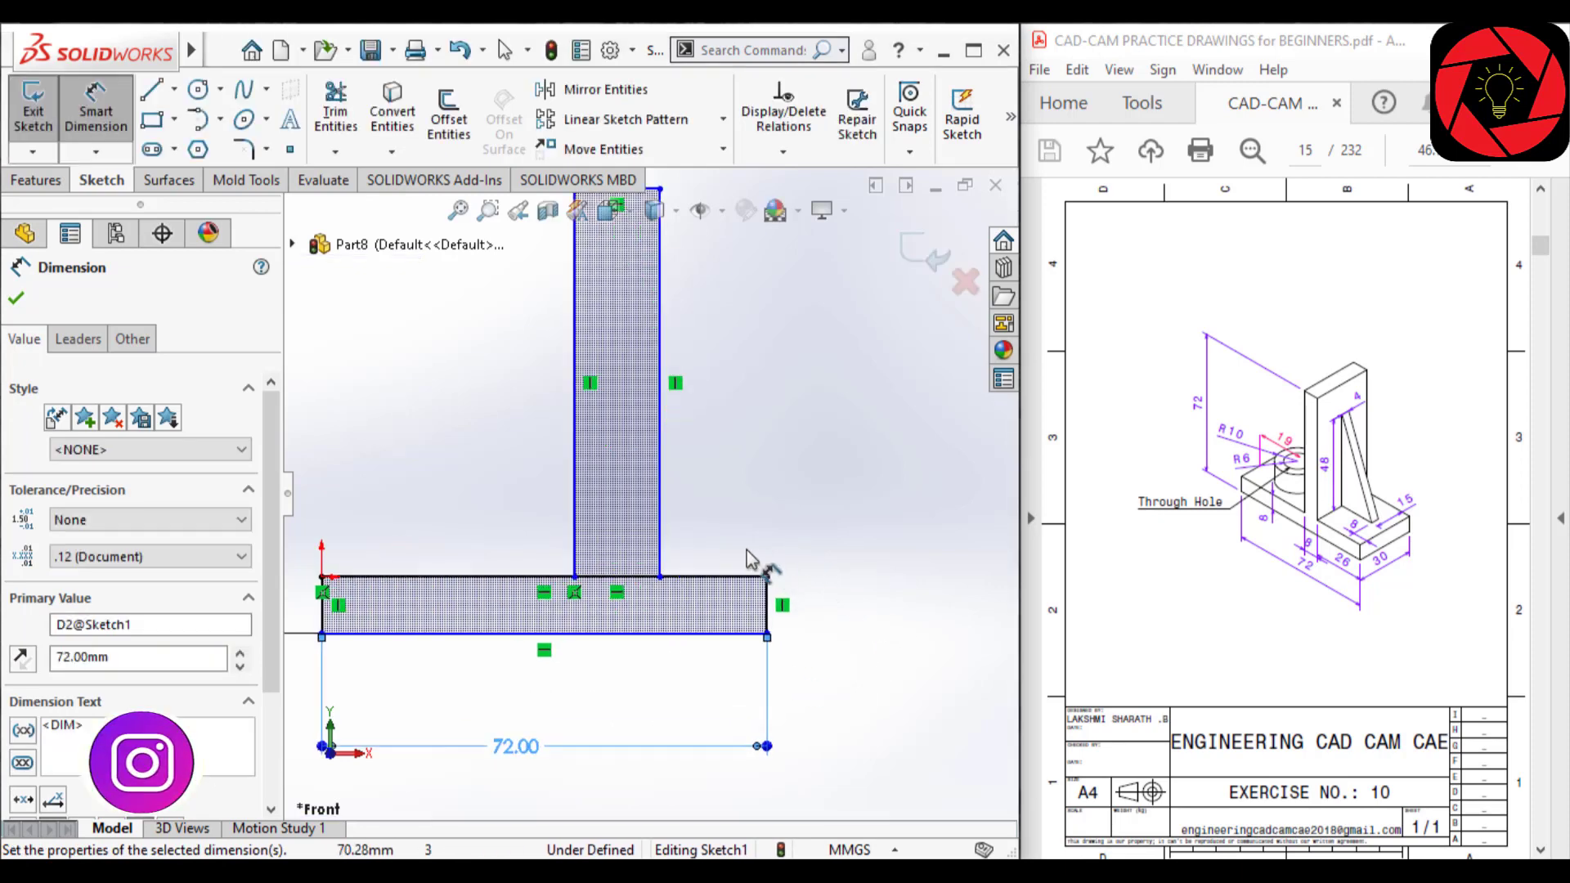
click(661, 514)
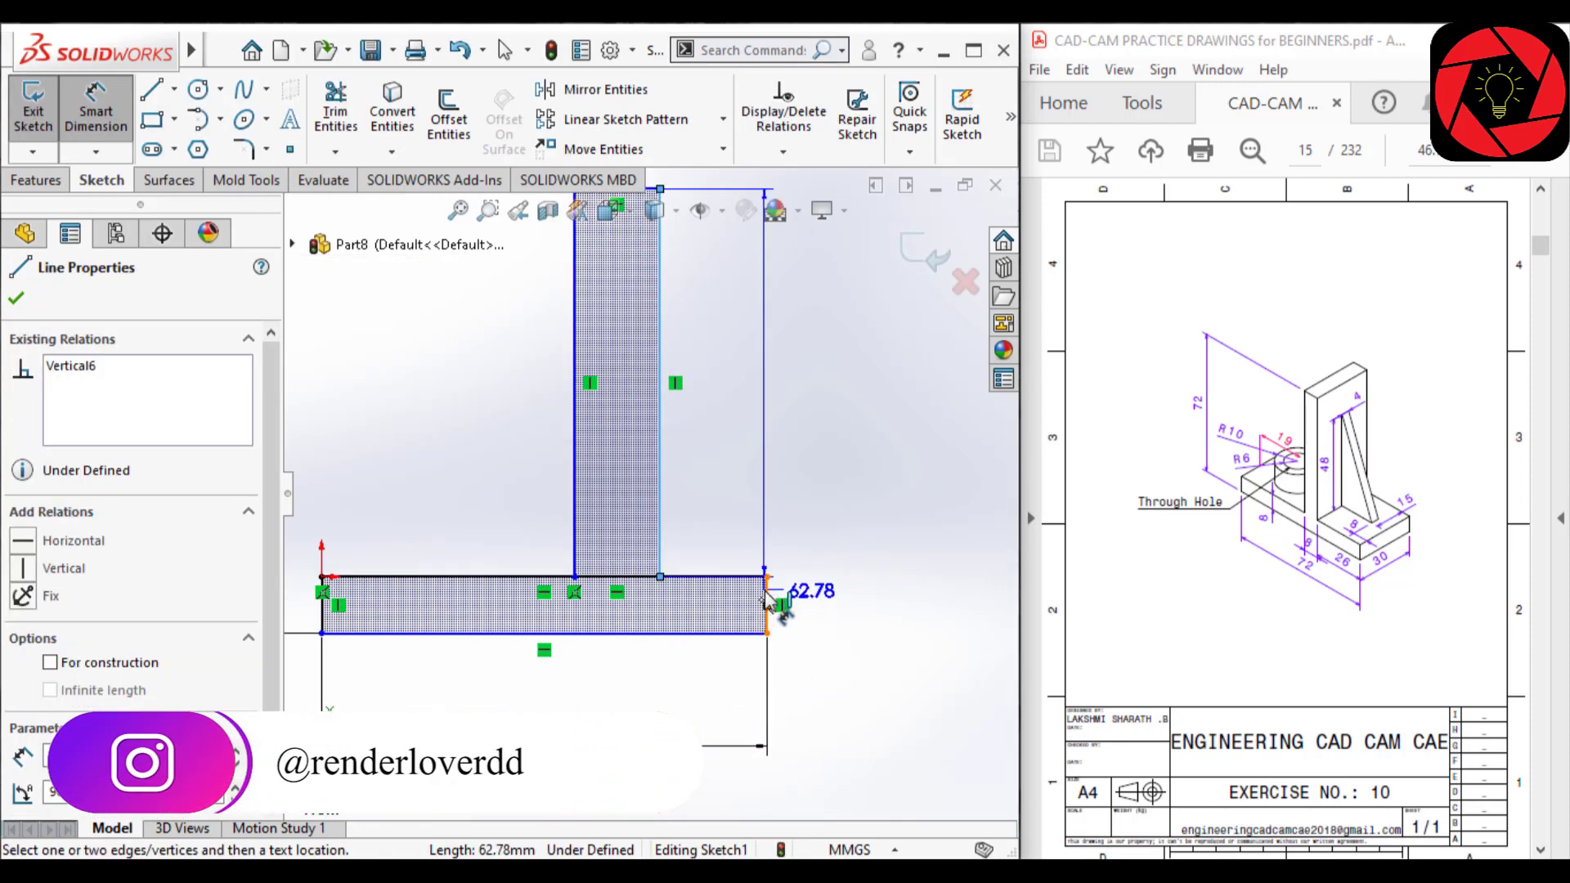
click(768, 602)
click(722, 691)
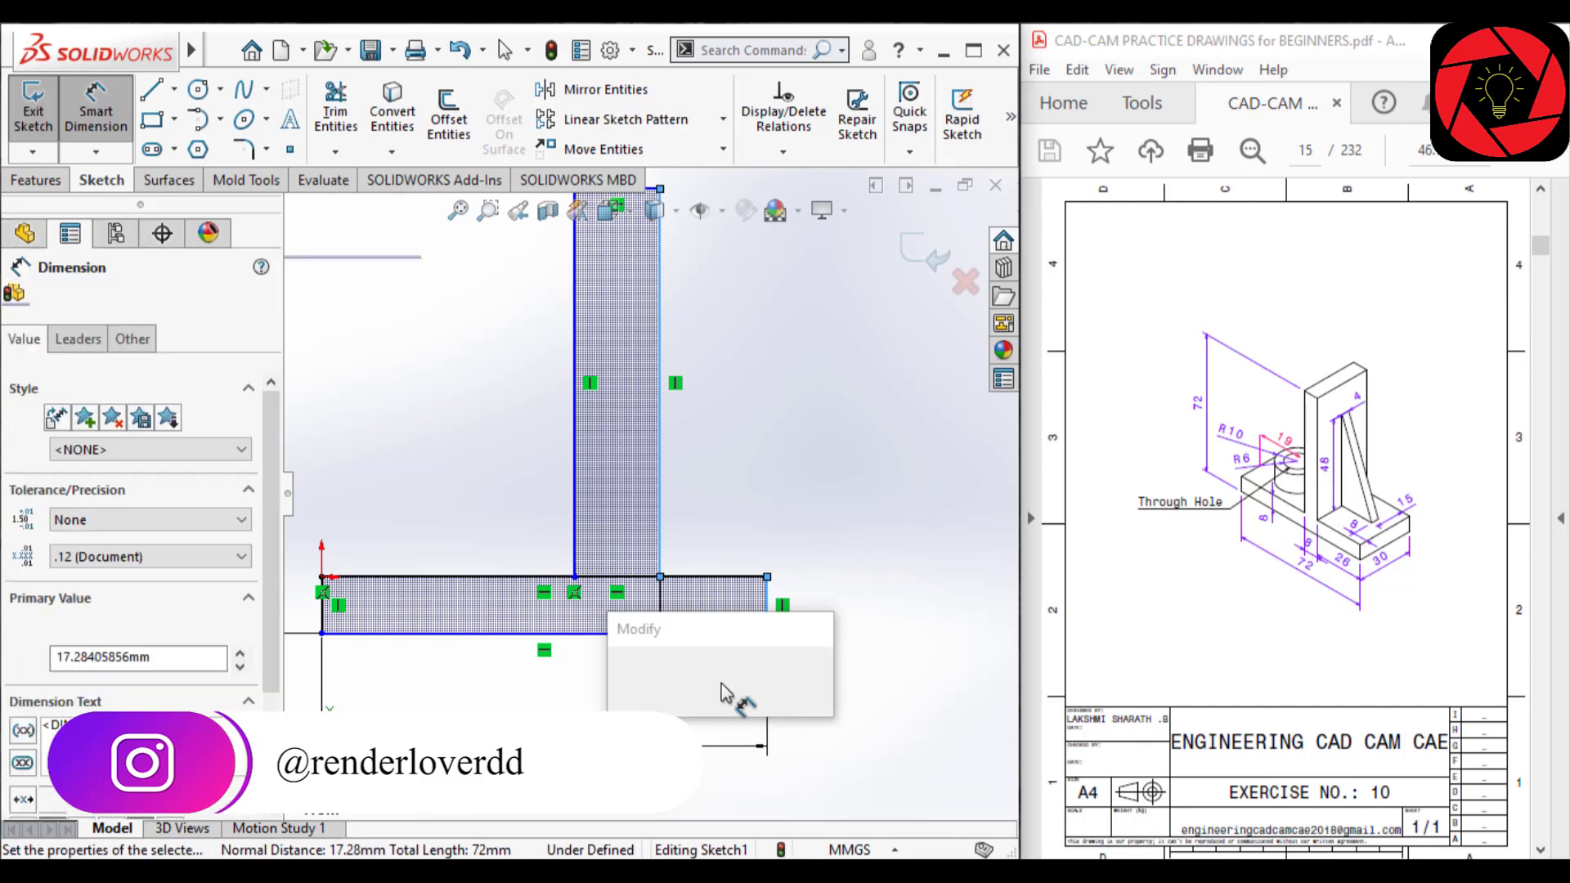
text(26)
key(Return)
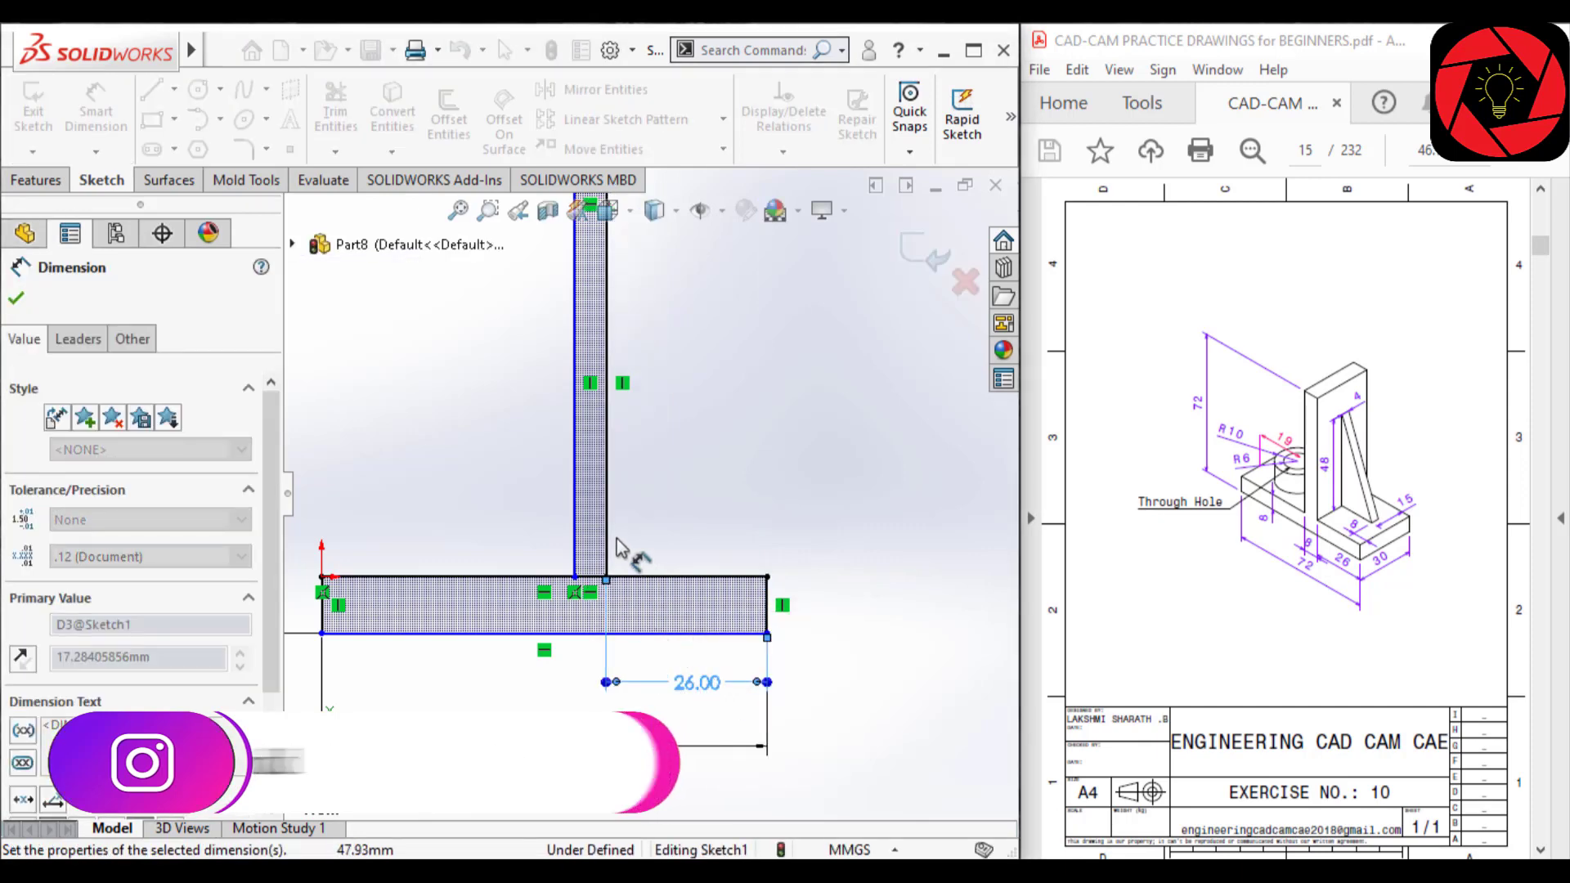
Dimension the upright's top edge so that its thickness is 8 mm
scroll(613, 351, up, 3)
scroll(612, 351, down, 5)
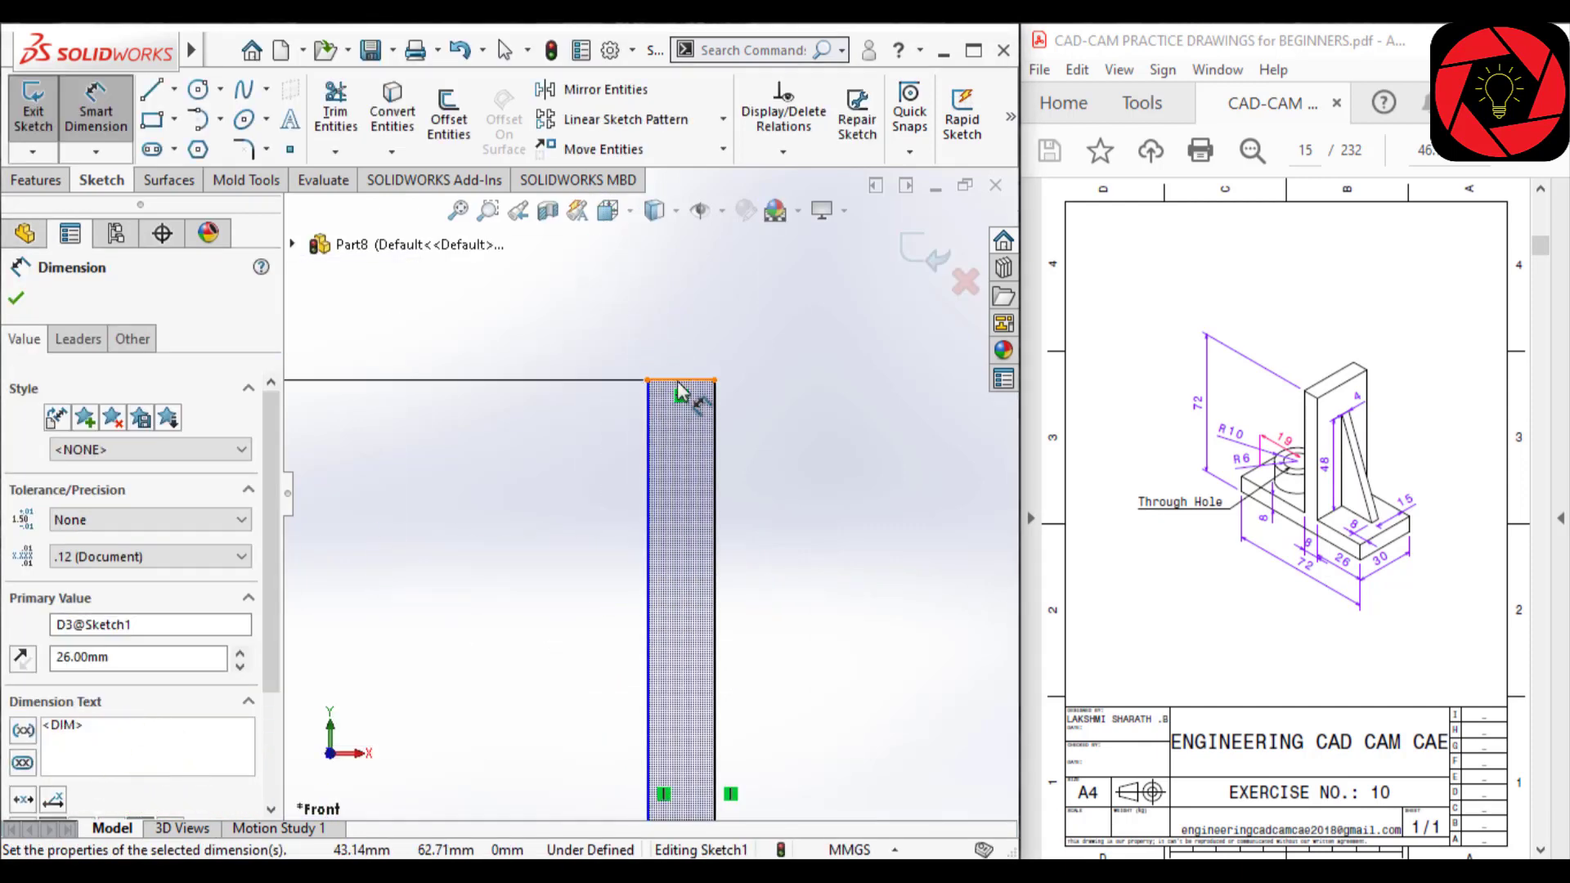
click(685, 532)
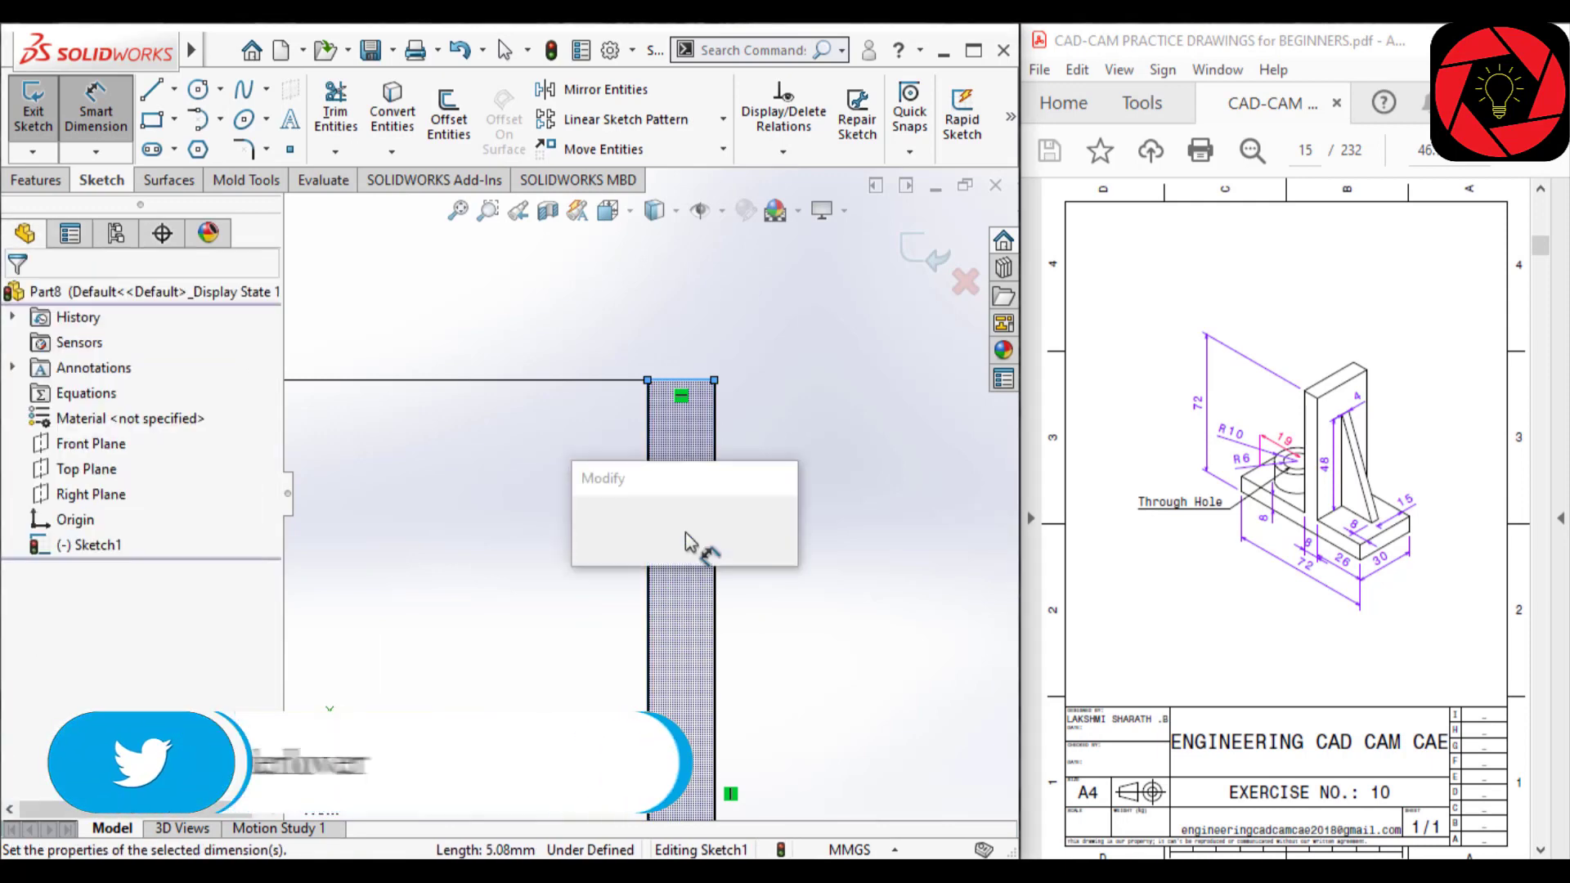
text(8)
key(Return)
Dimension the base's left end so that its thickness is 8 mm
scroll(578, 622, up, 5)
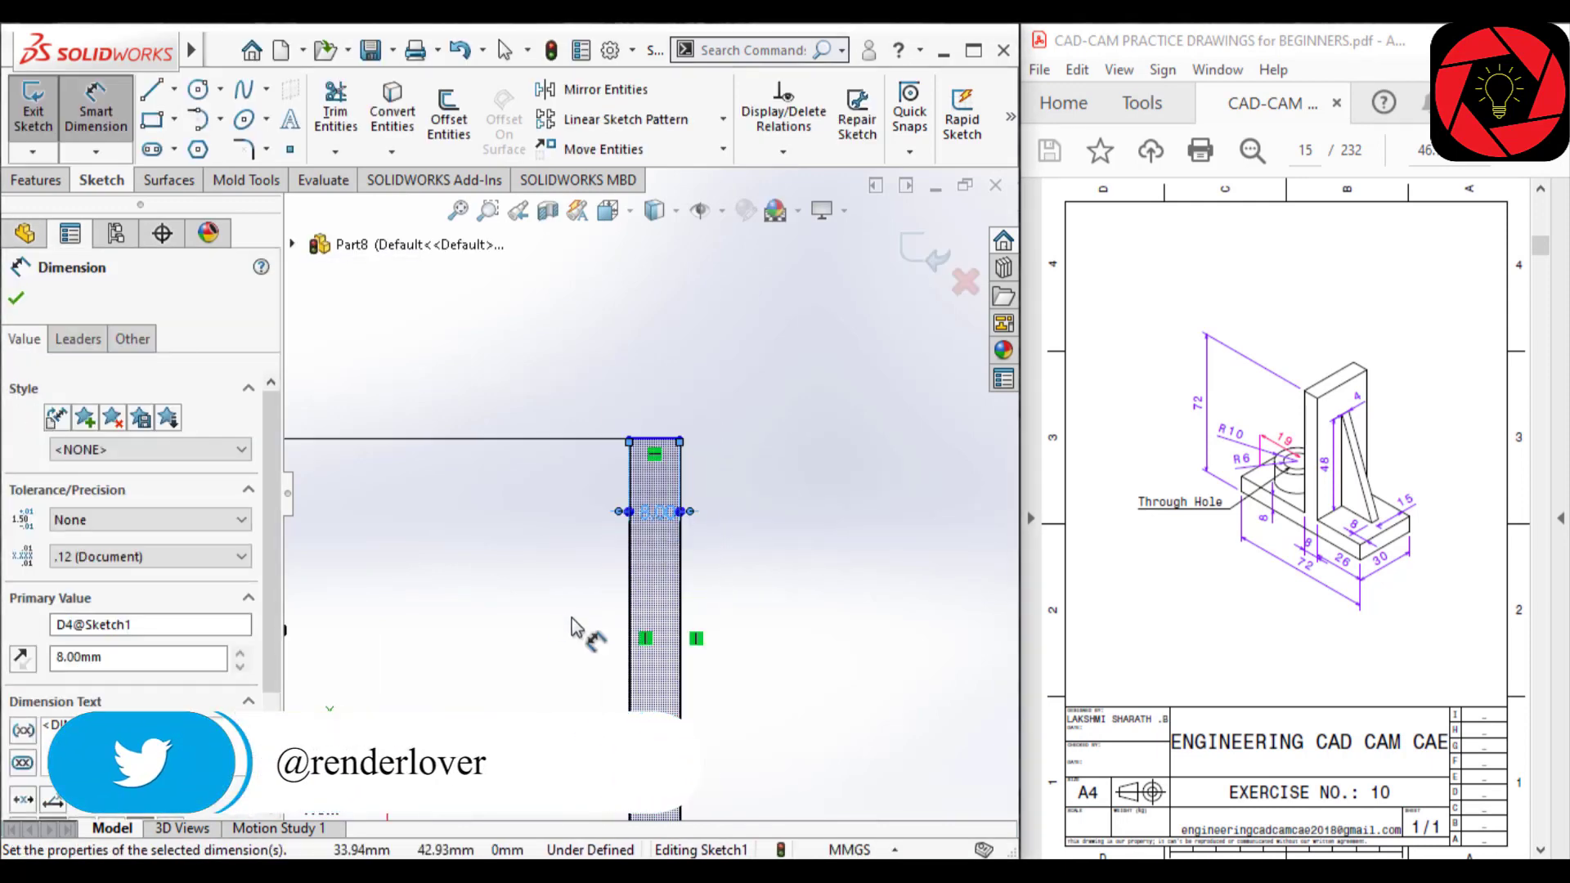
scroll(578, 609, down, 5)
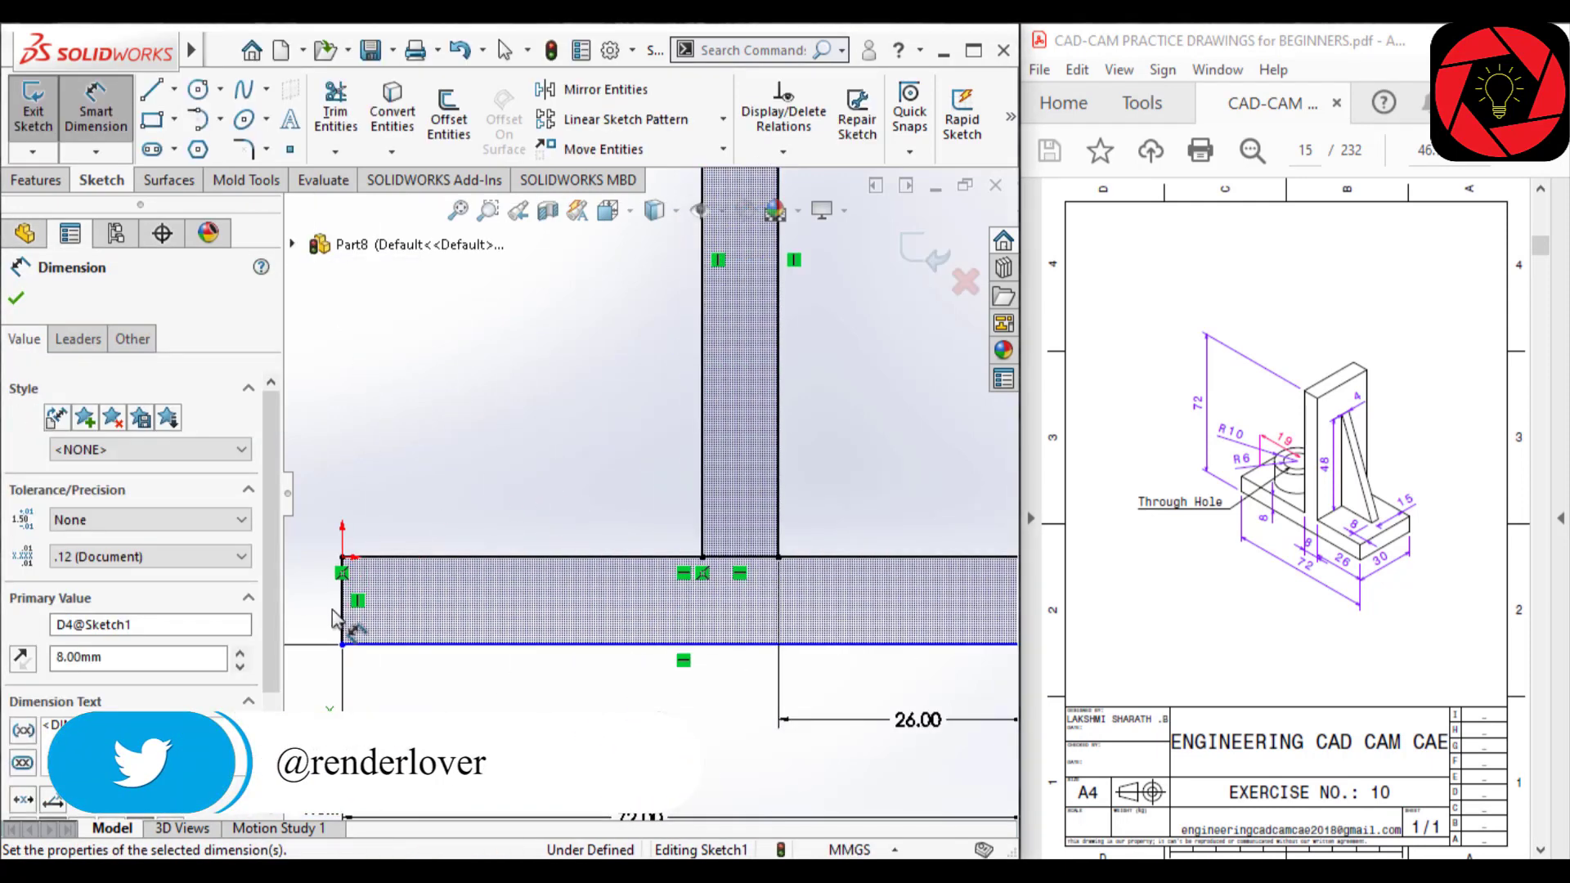
click(496, 609)
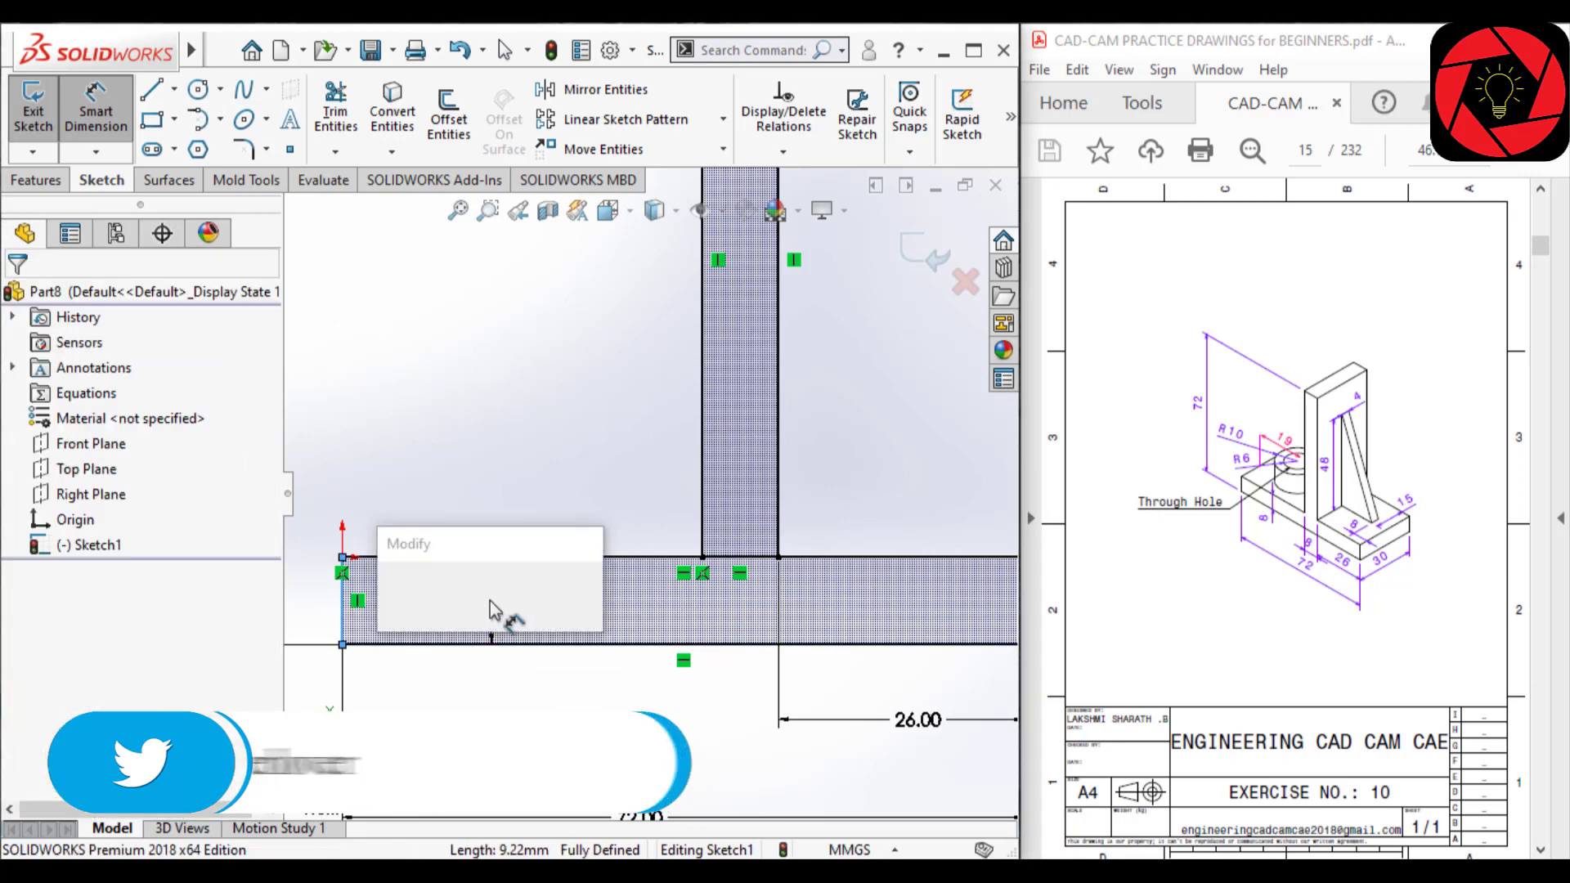
text(8)
key(Return)
Power-trim the line segment between the upright and the base to merge them into one inverted-T profile
scroll(739, 589, up, 5)
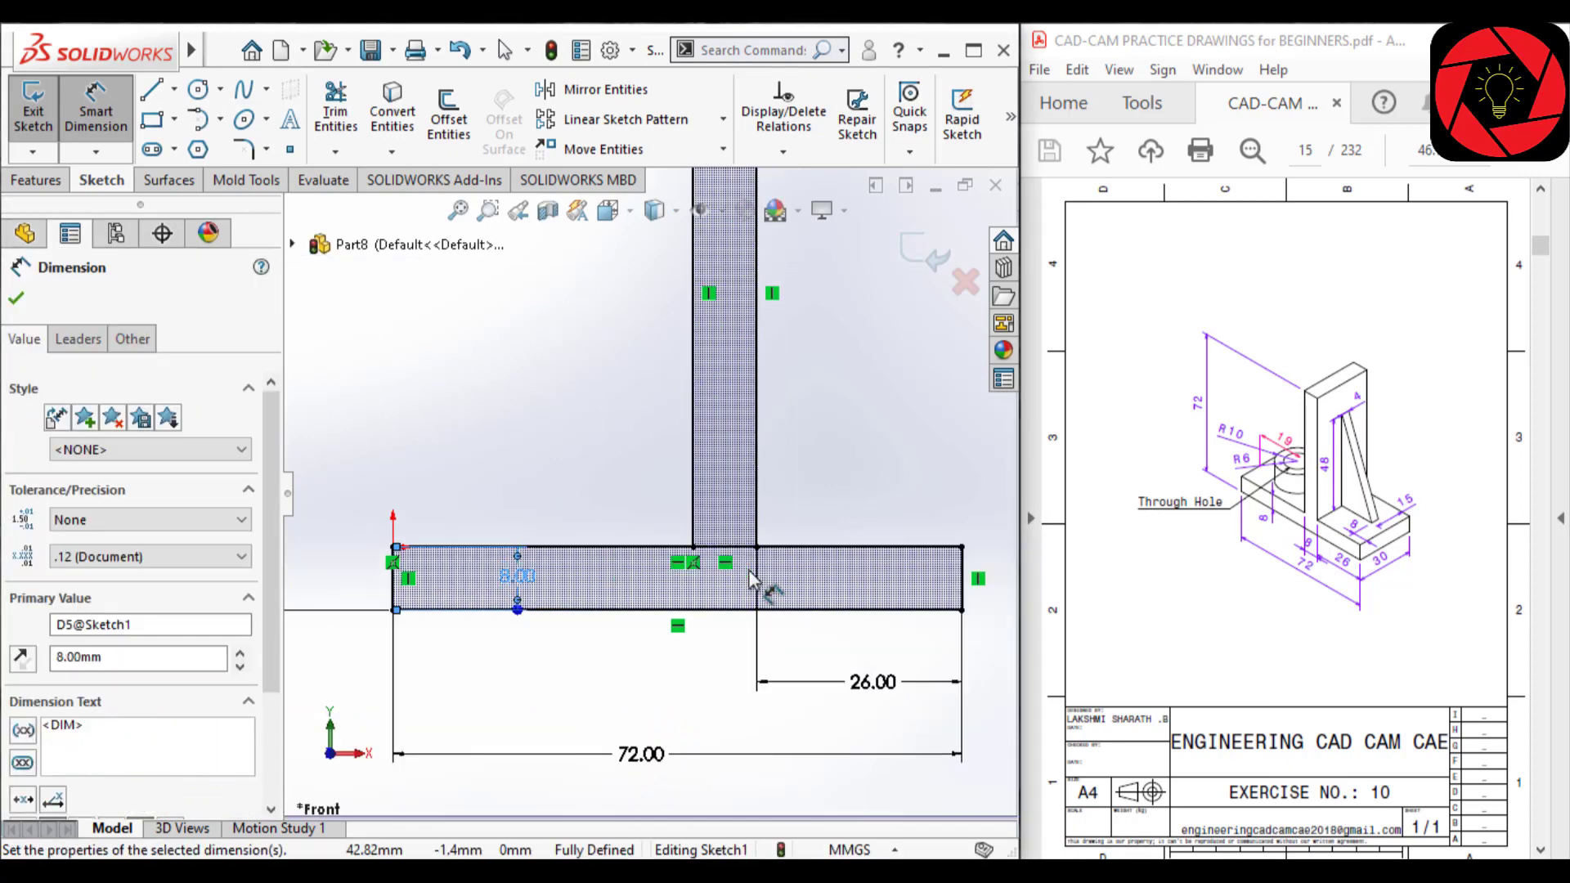
scroll(756, 499, down, 3)
scroll(730, 494, up, 4)
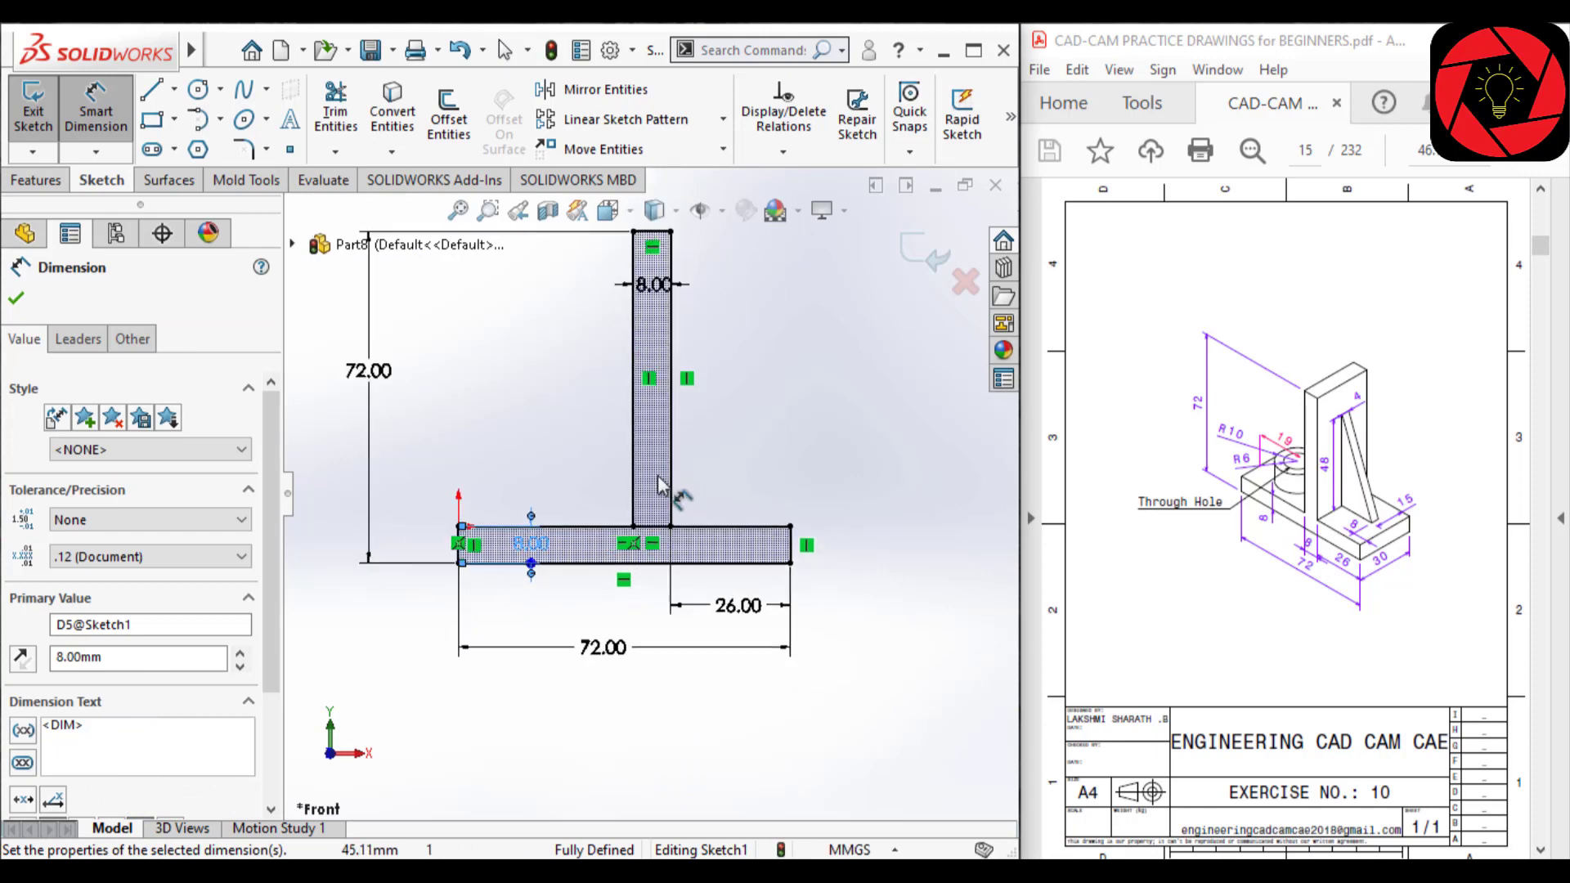
scroll(710, 335, down, 4)
scroll(718, 781, down, 2)
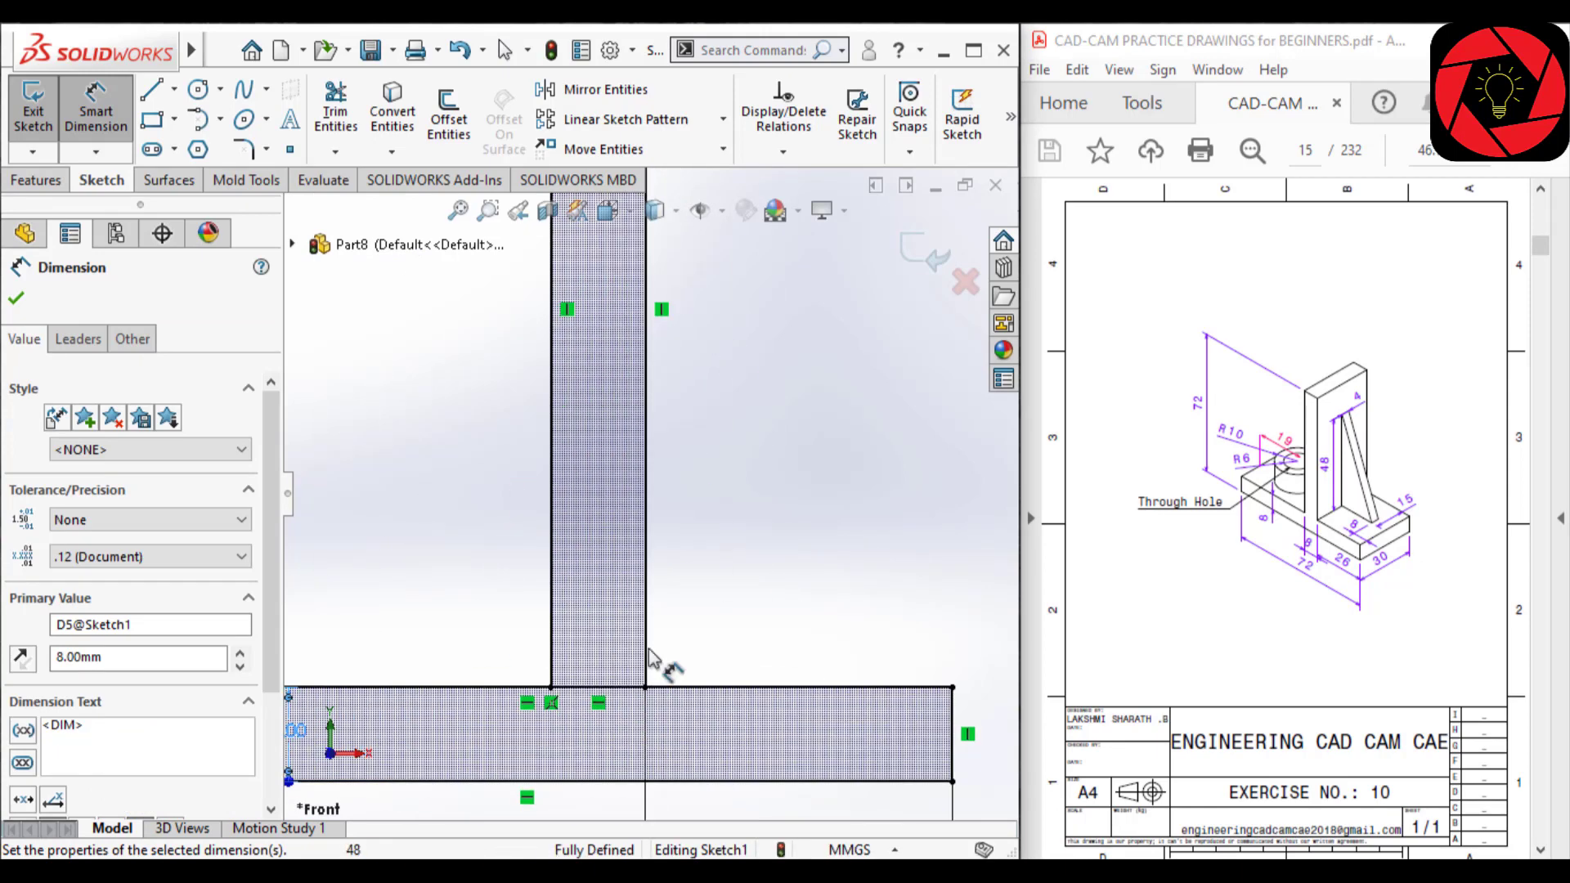
click(346, 101)
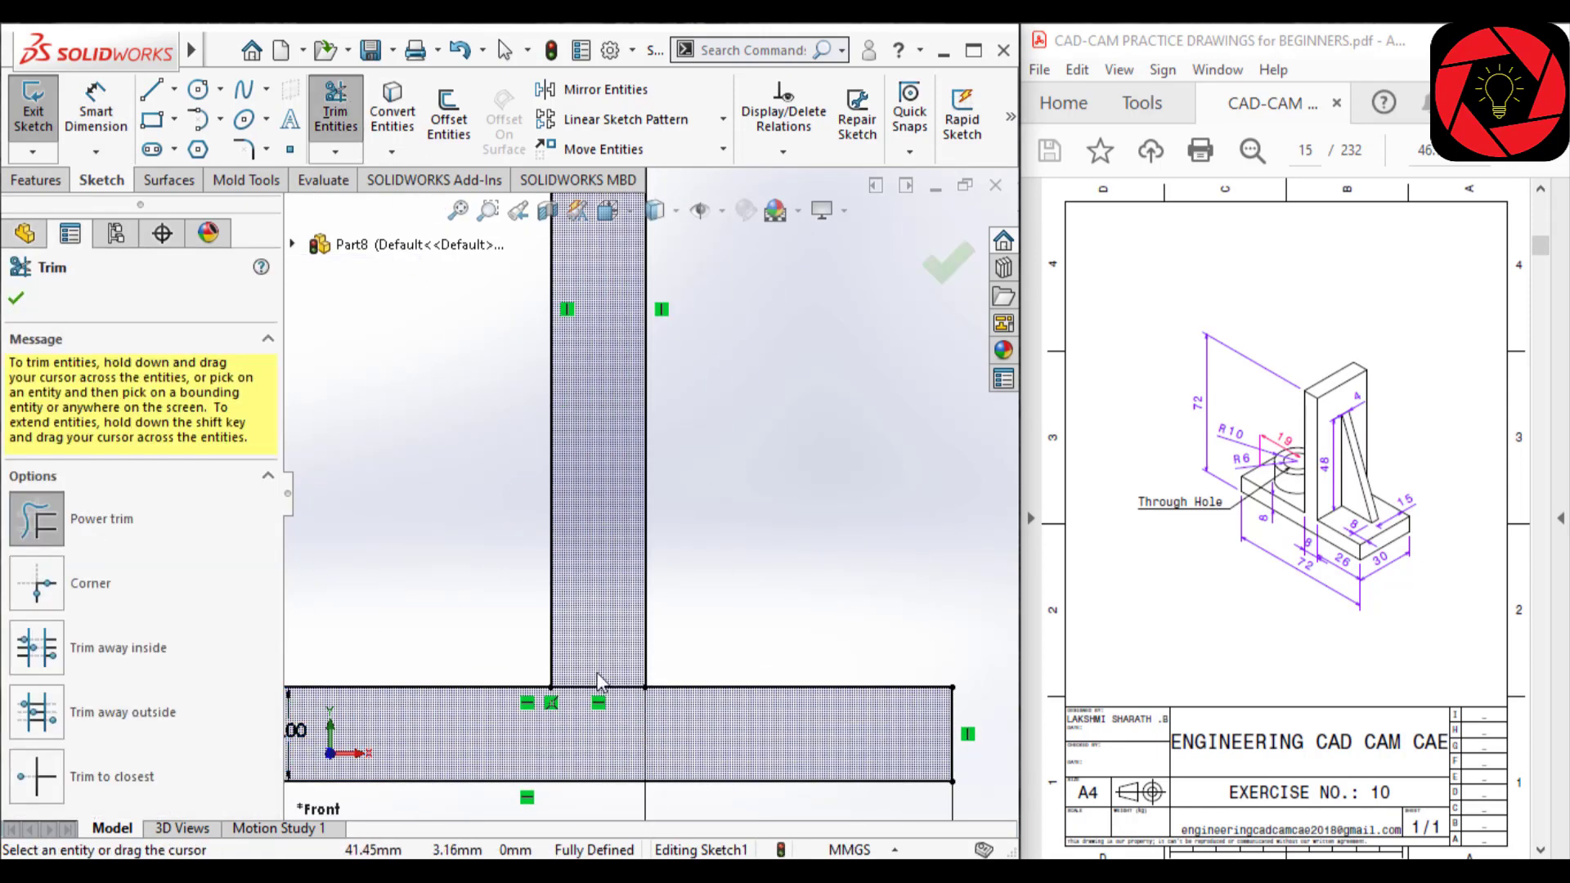
drag(599, 680, 603, 735)
click(925, 256)
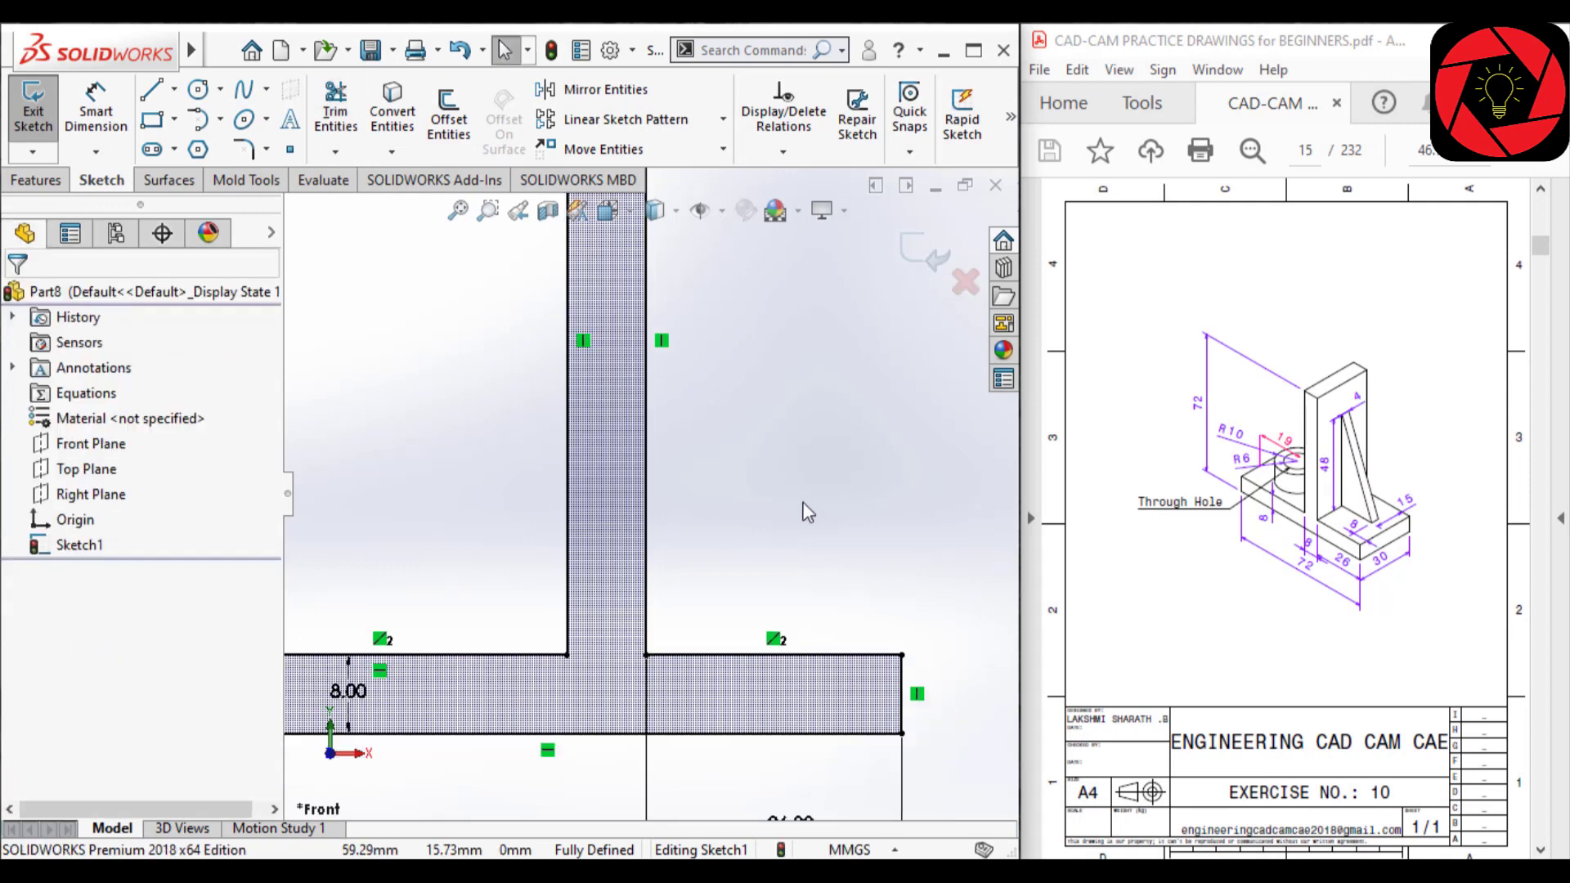
Extrude the inverted-T profile as a blind boss 30 mm deep in the reversed direction
key(f)
right_click(720, 465)
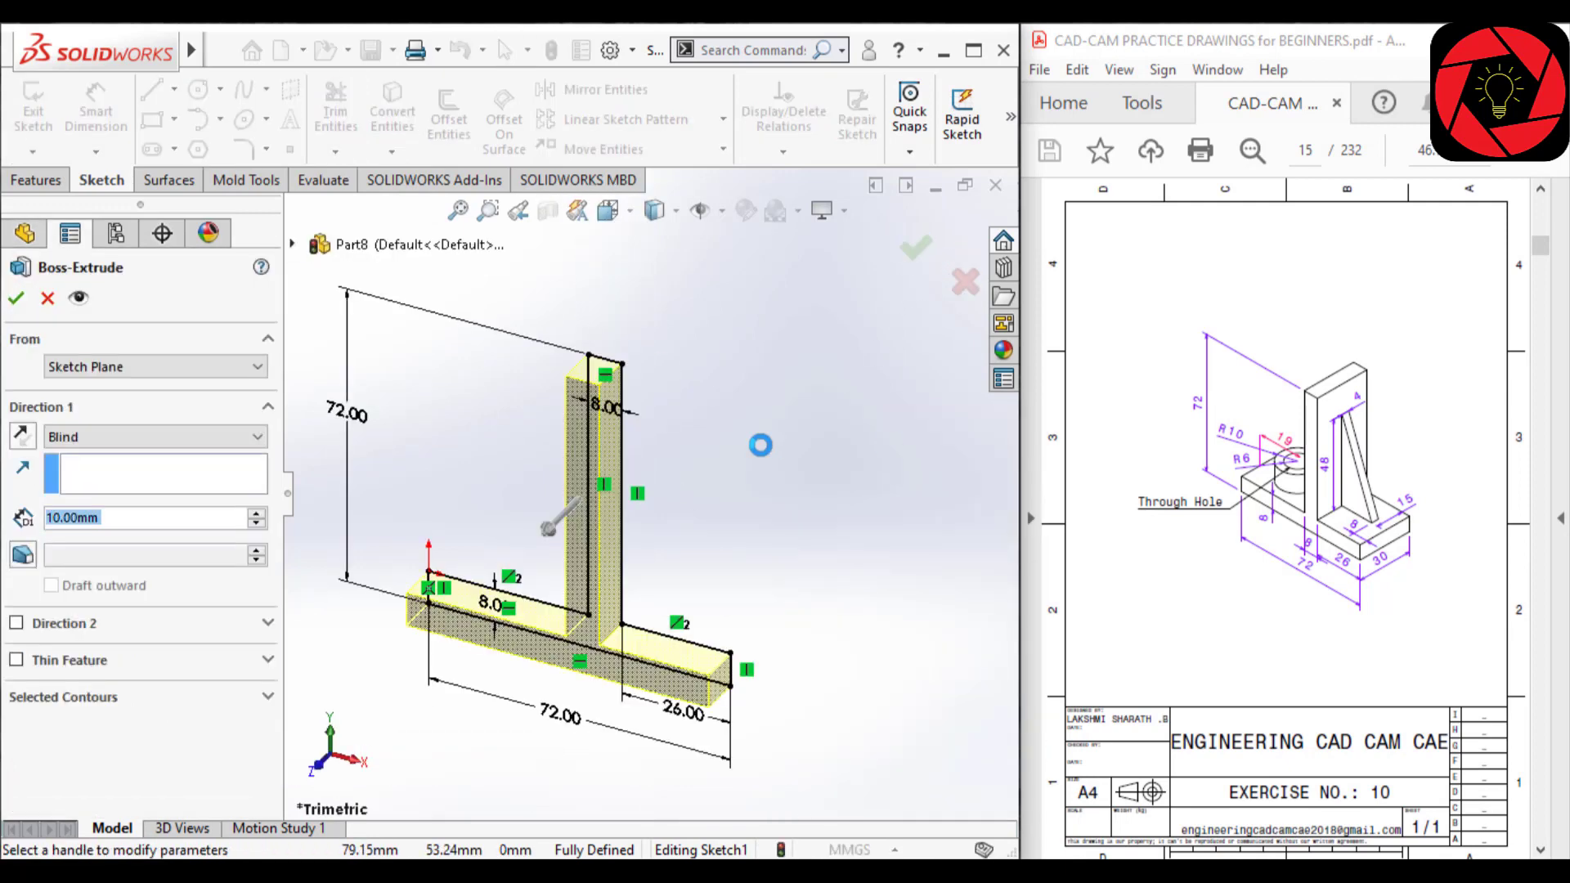
click(22, 436)
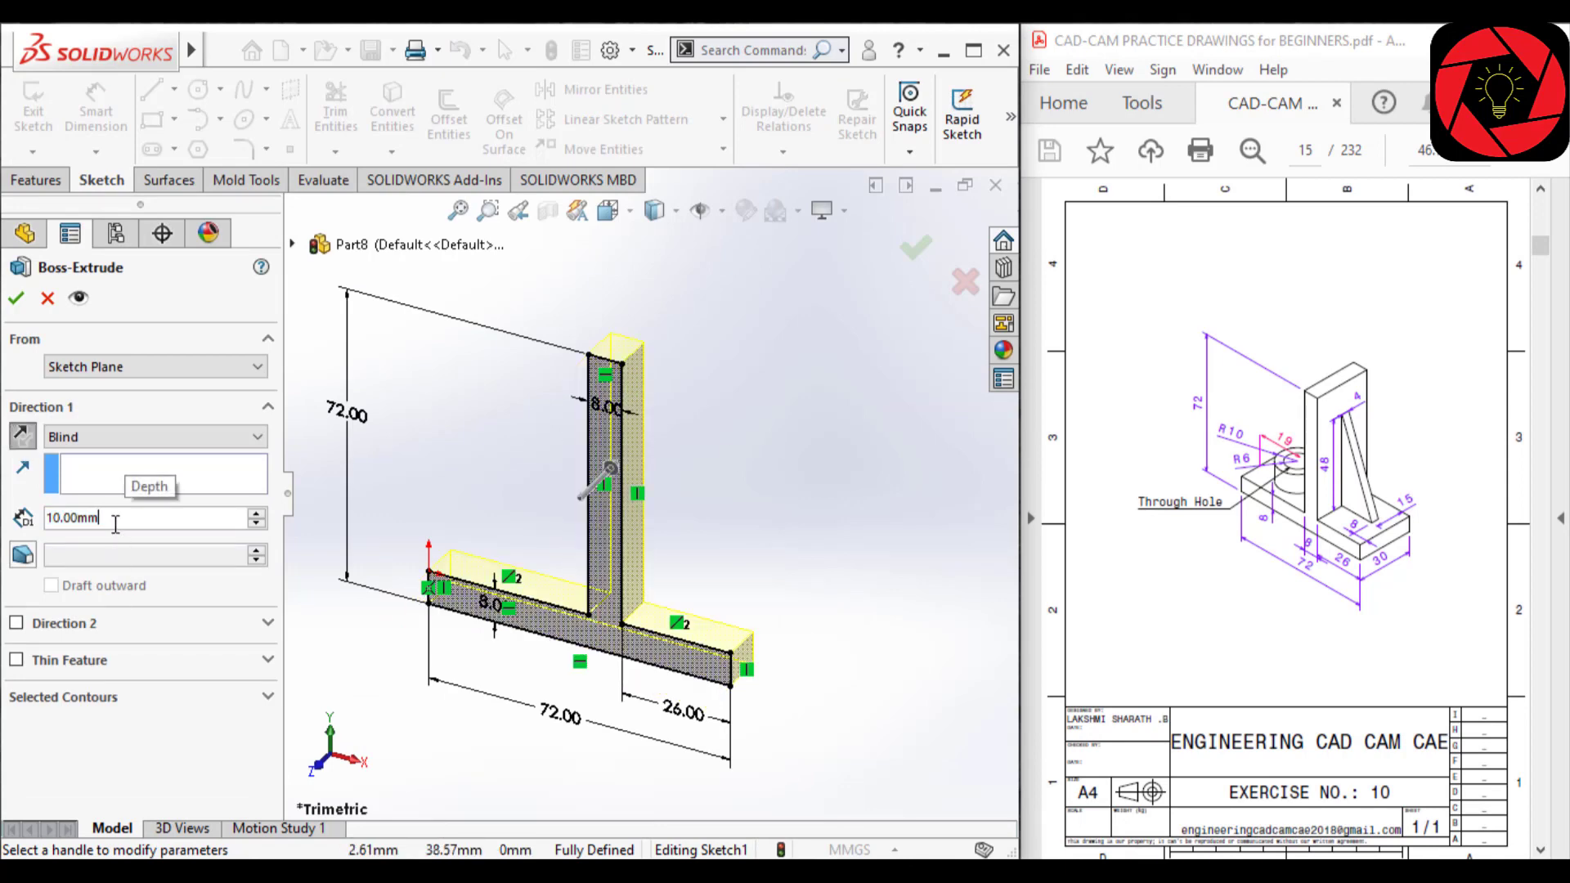
key(BackSpace)
key(BackSpace)
key(BackSpace)
key(BackSpace)
key(BackSpace)
key(BackSpace)
key(BackSpace)
text(3)
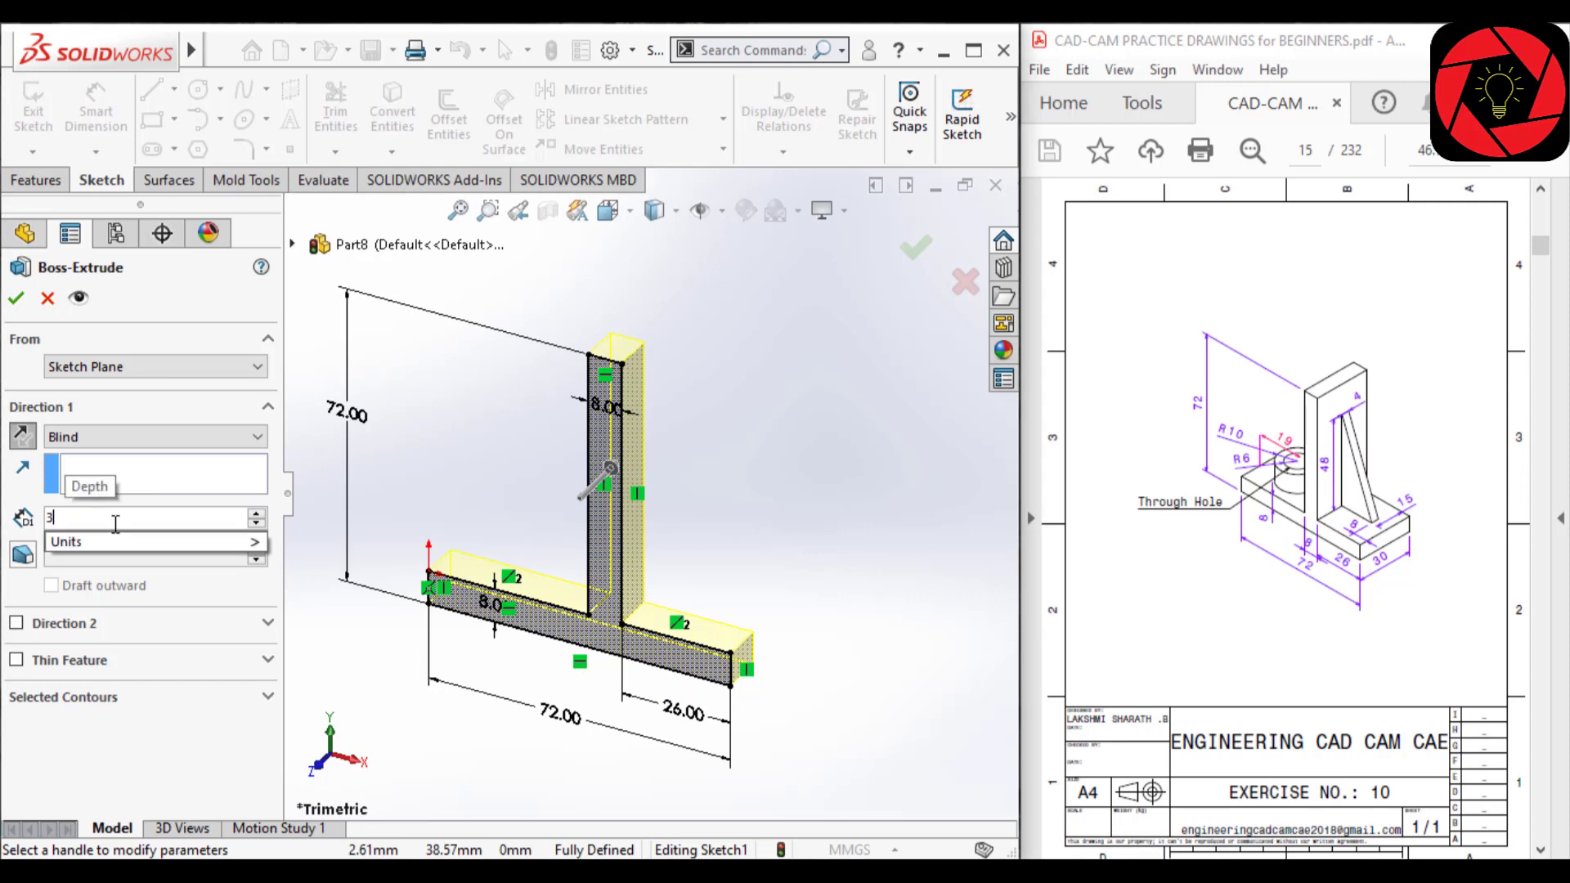
text(0)
key(Return)
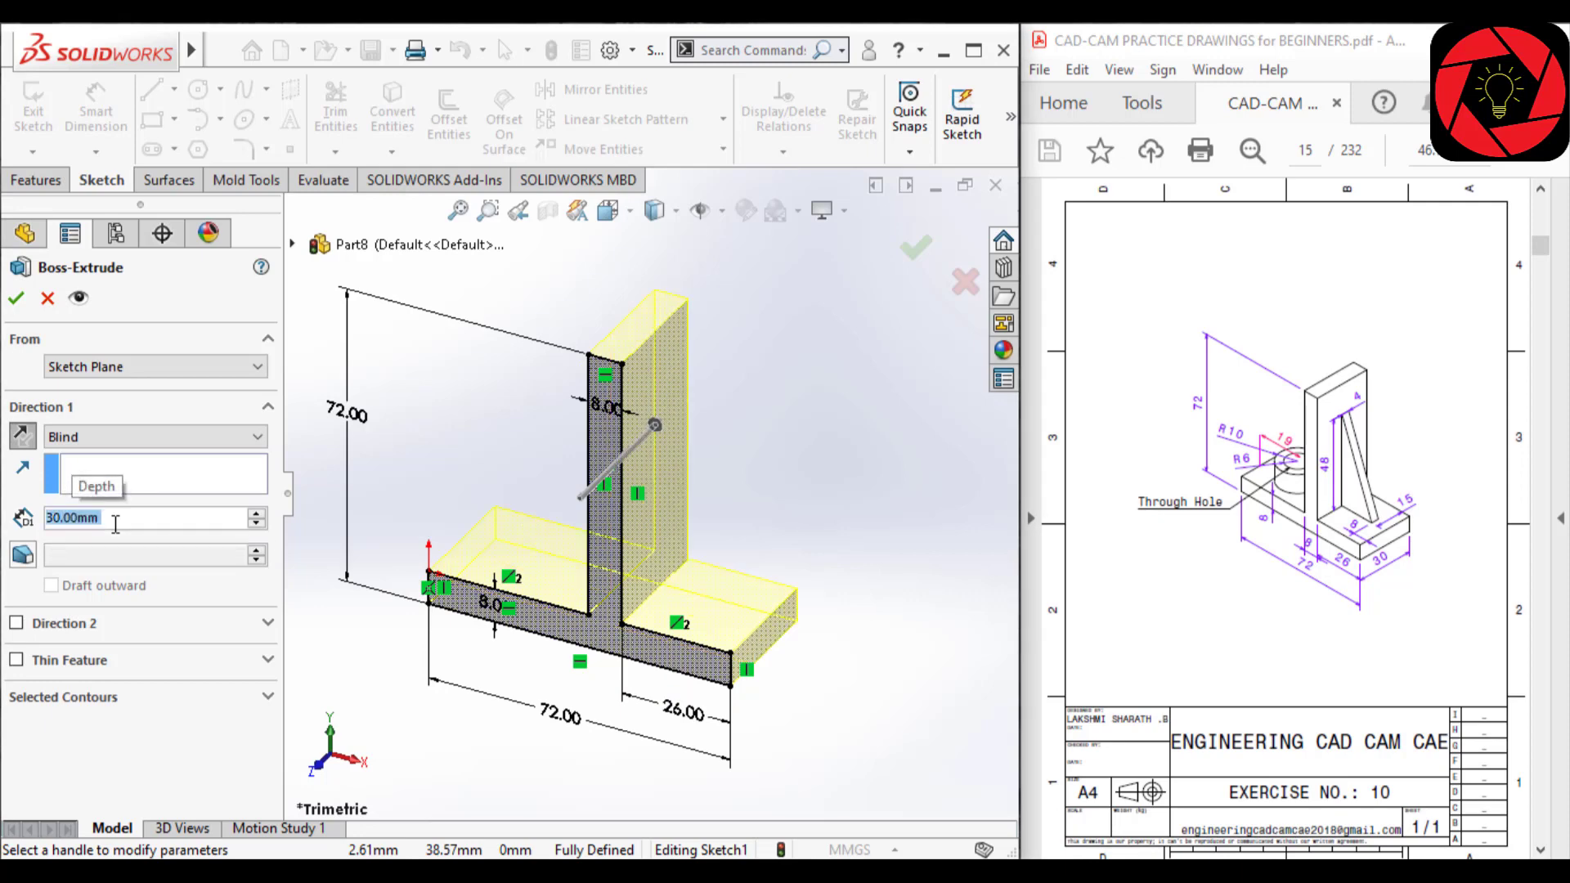
key(Return)
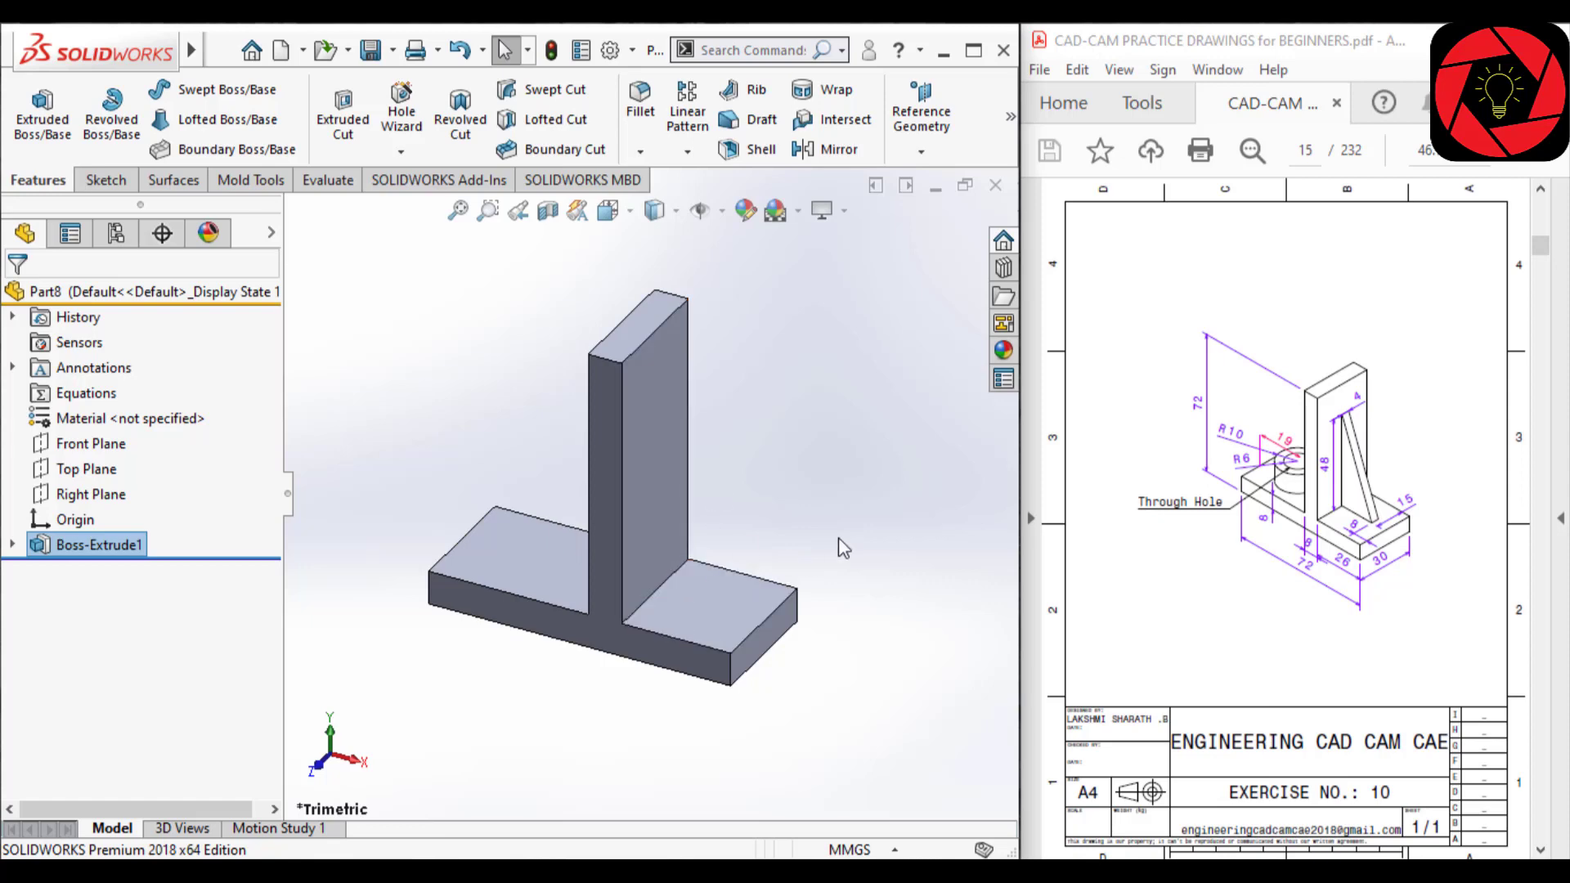
scroll(745, 572, down, 2)
click(626, 523)
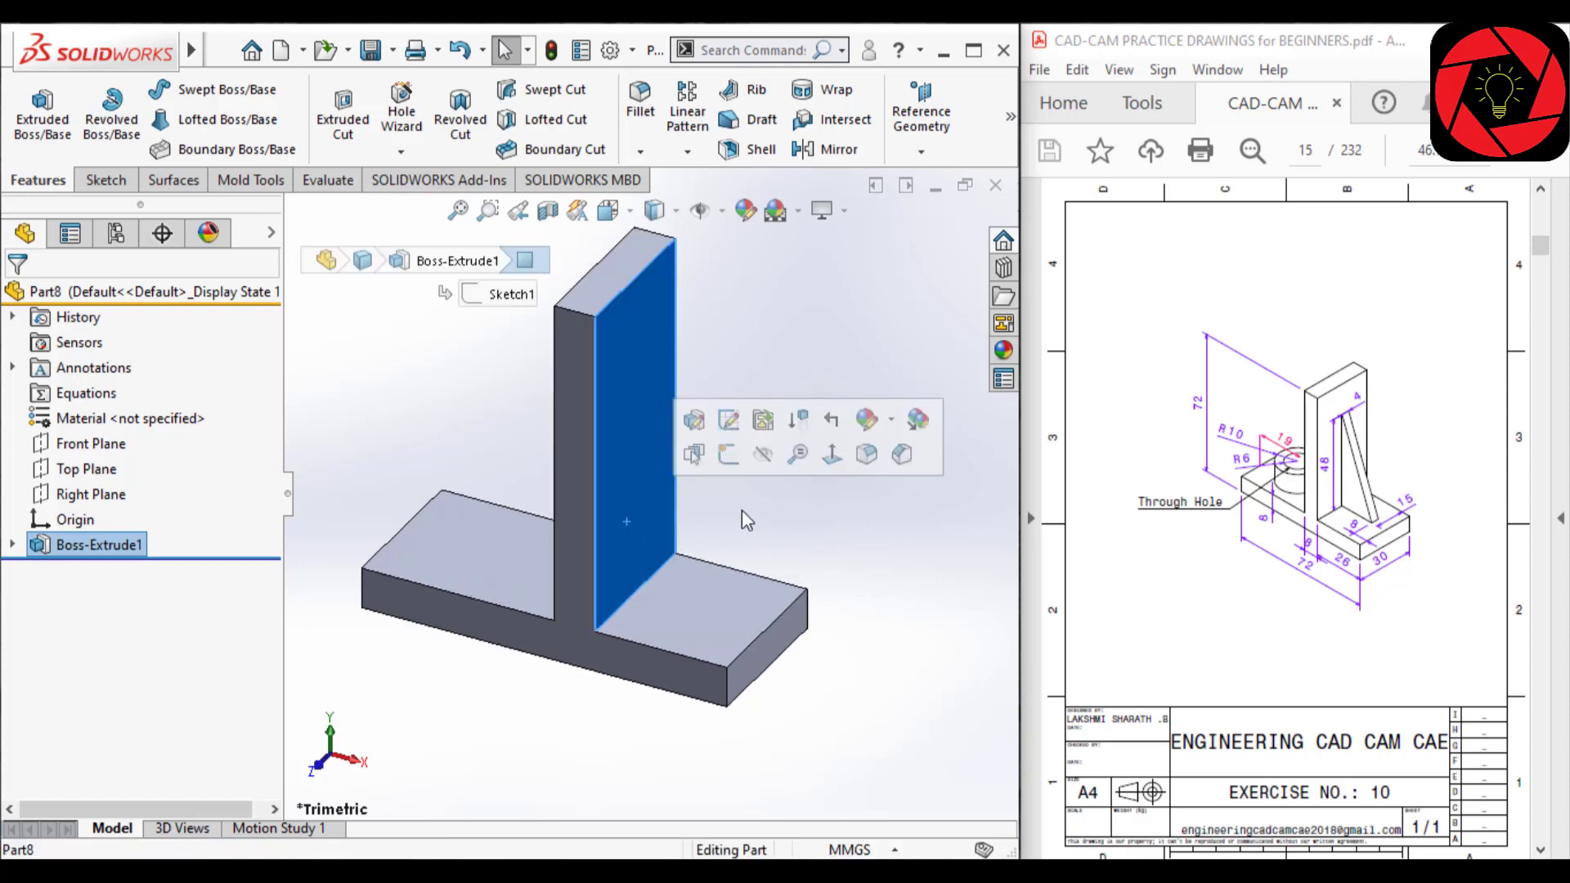
click(799, 546)
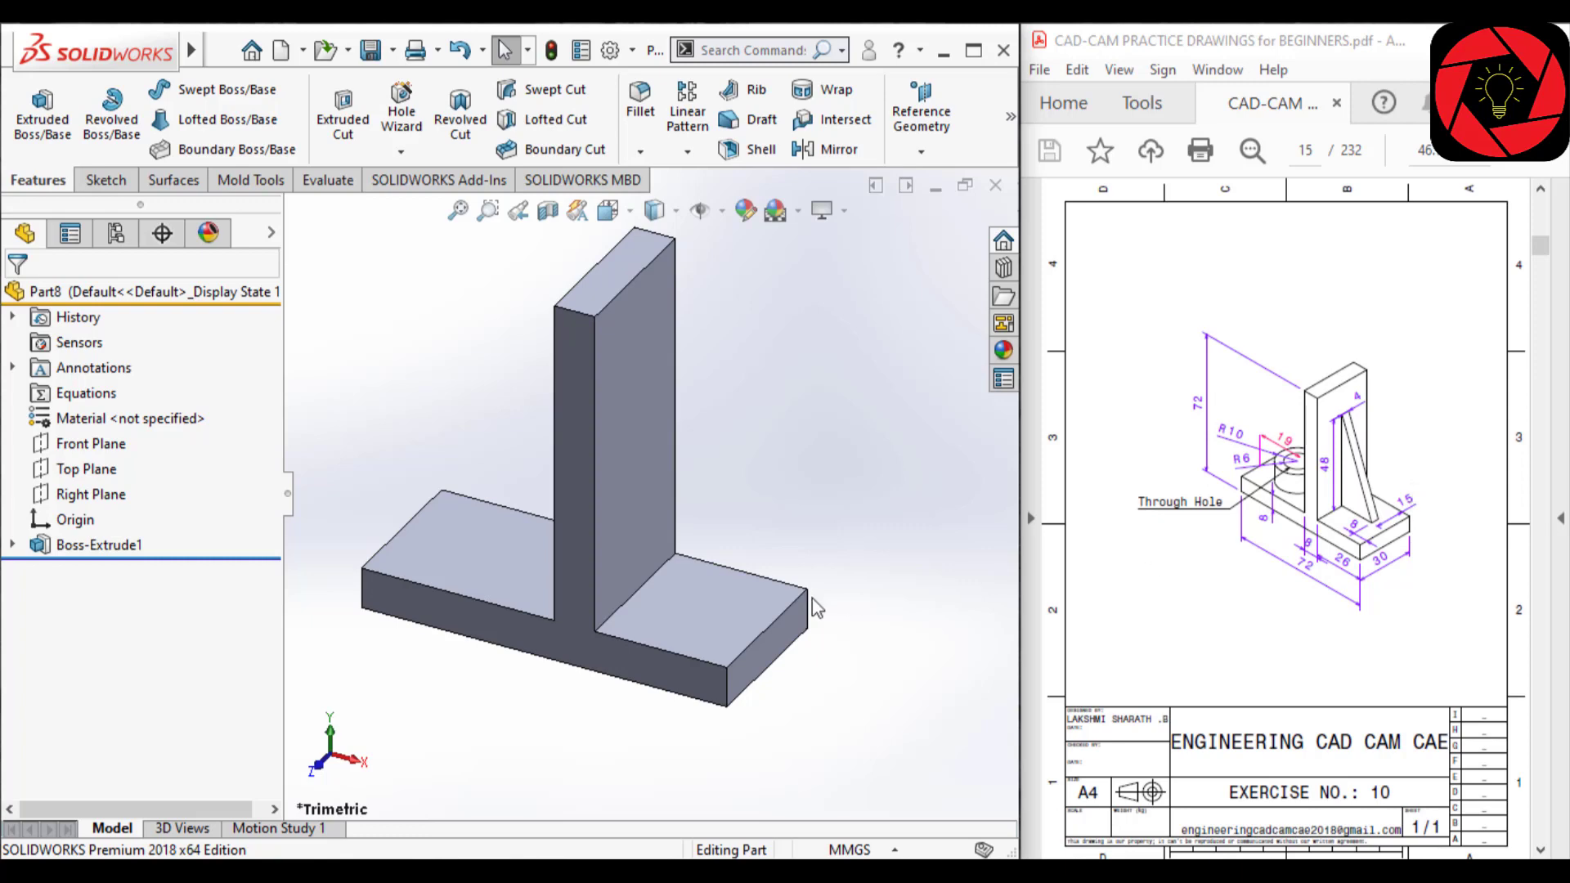
Create a reference plane offset 15 mm from the inverted-T body's back face, with the offset flipped into the body
click(930, 129)
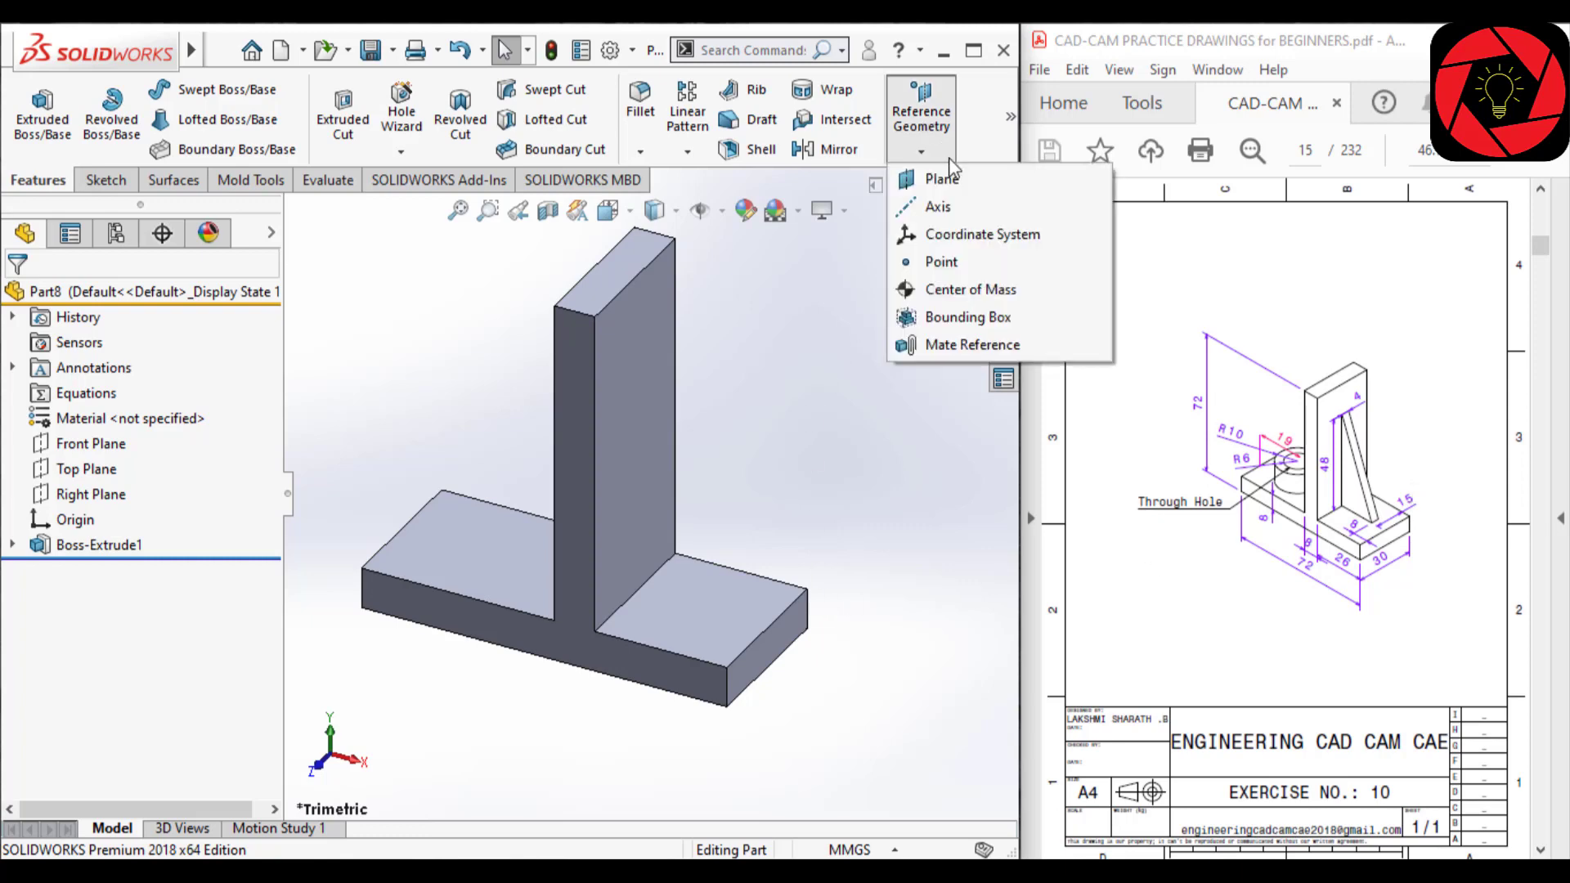
click(940, 175)
middle_drag(794, 486, 687, 548)
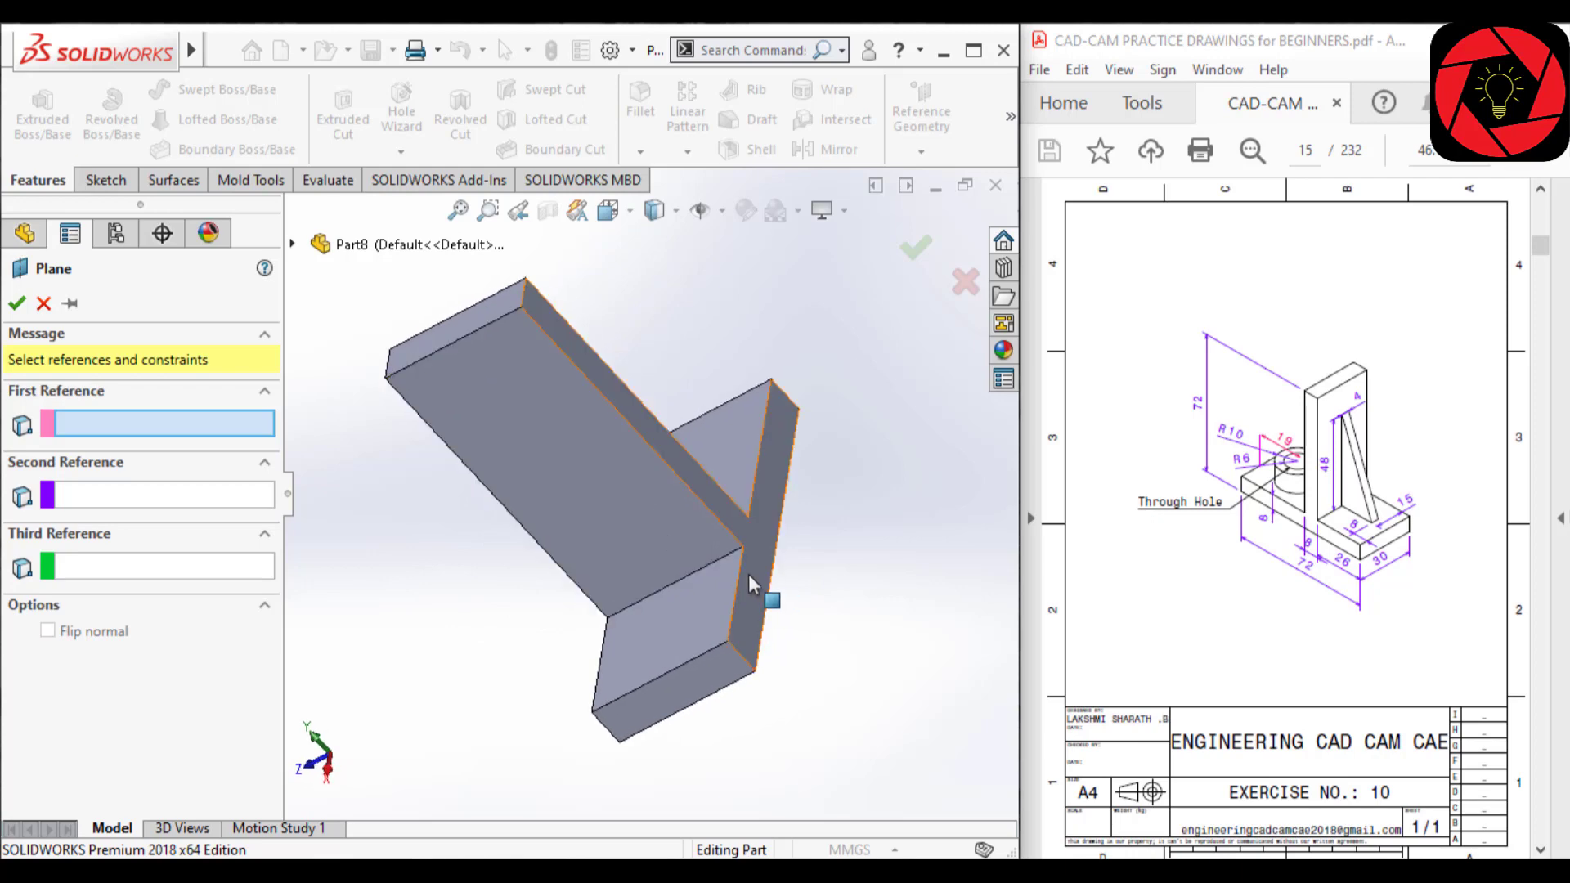
click(749, 574)
middle_drag(754, 683, 407, 550)
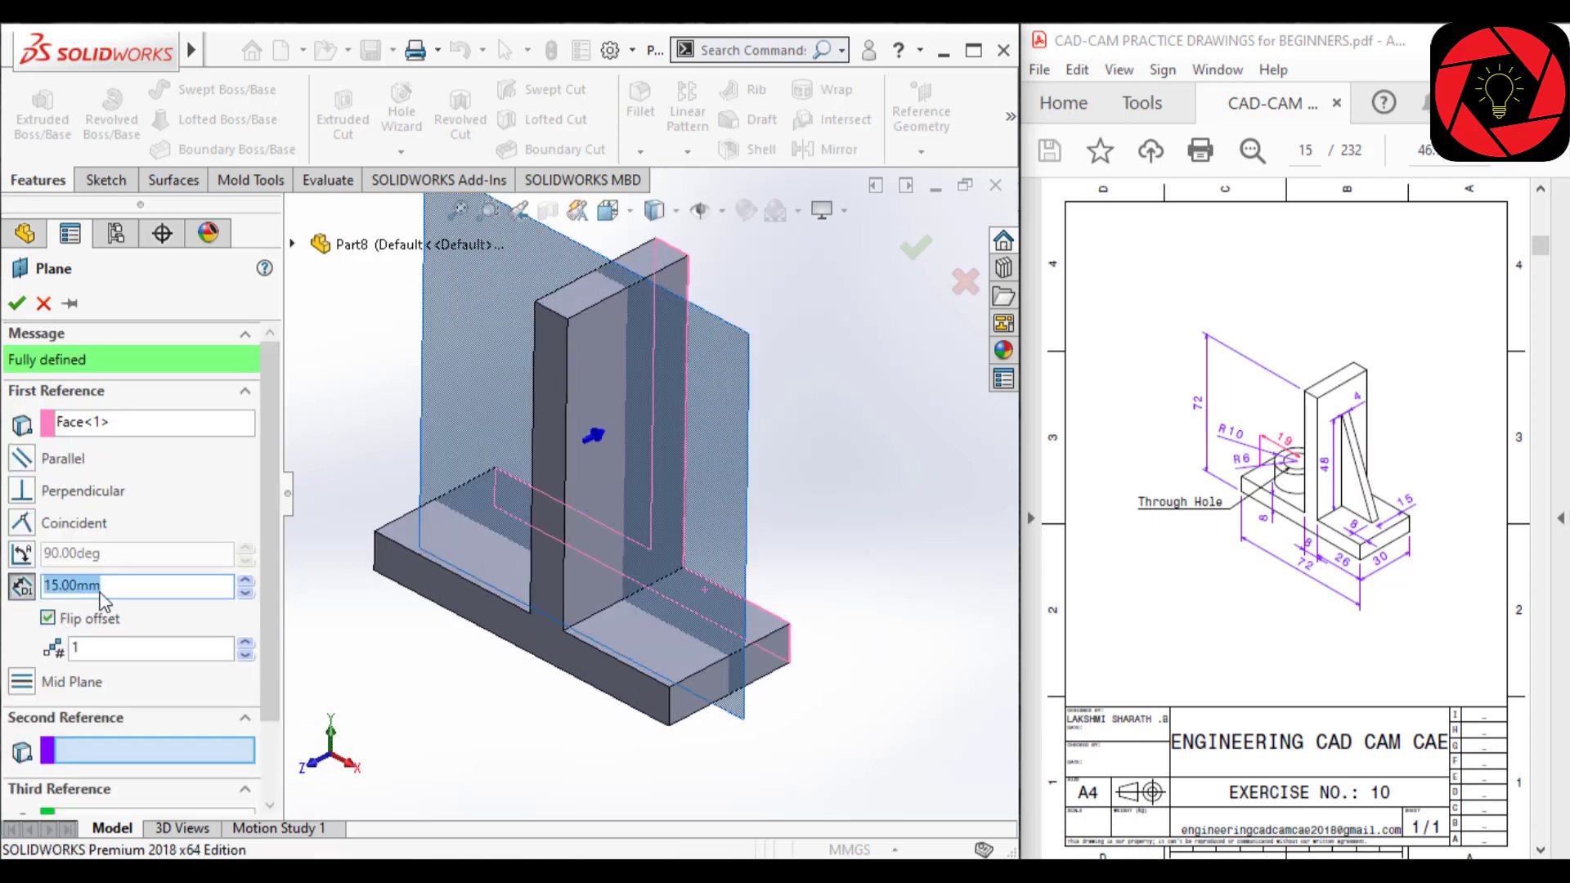
click(17, 305)
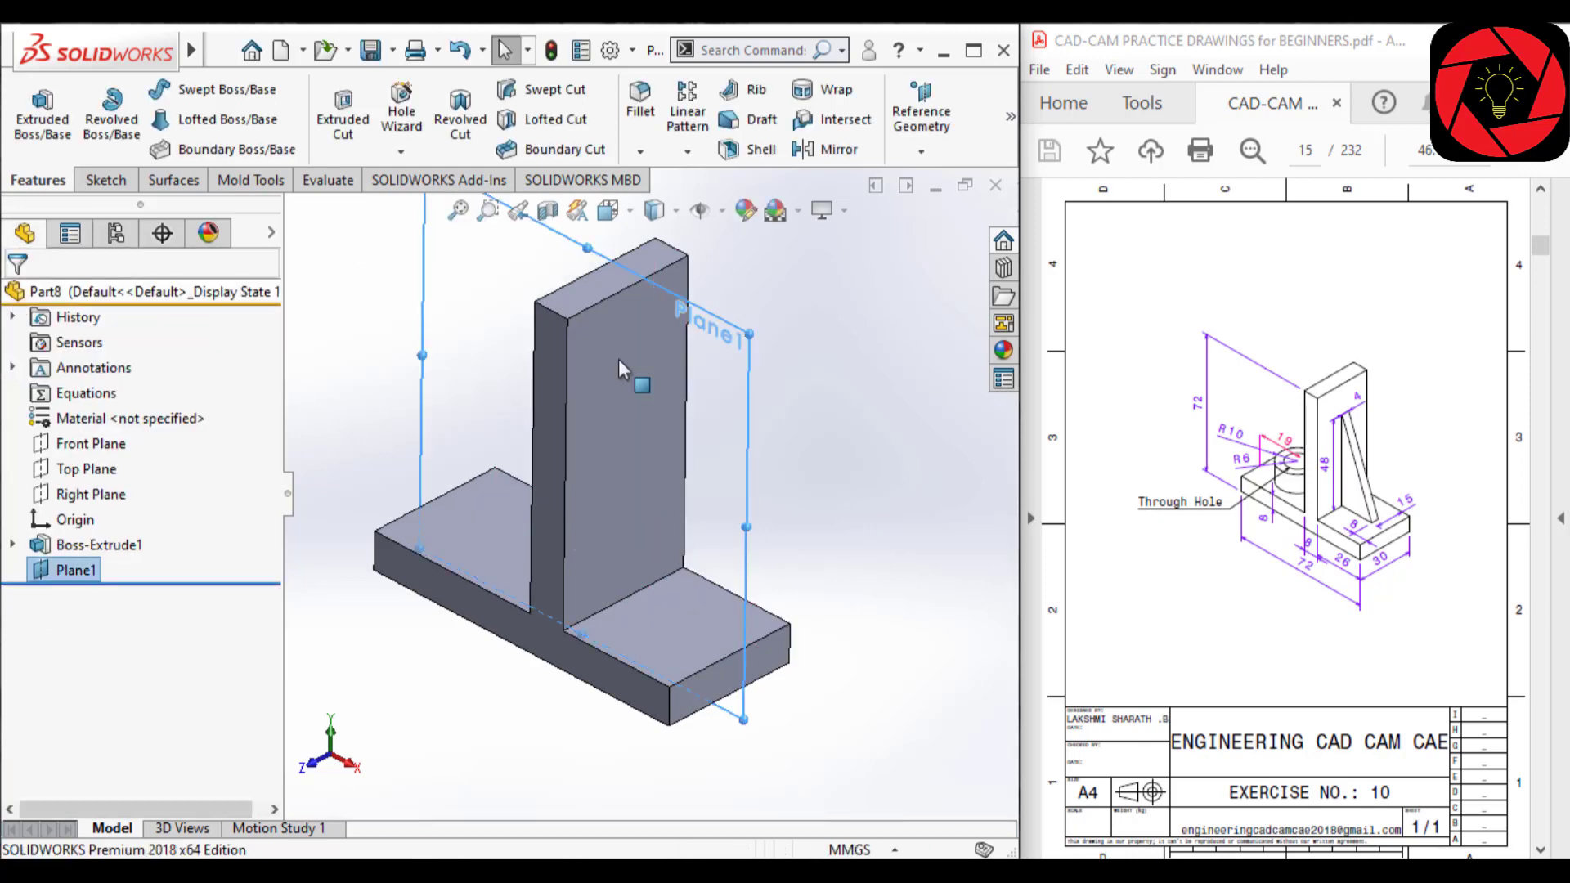
On the offset plane, sketch a sloping line from about 57 mm up the upright's right side to the base top, about 5 mm from its end
middle_drag(619, 370, 723, 378)
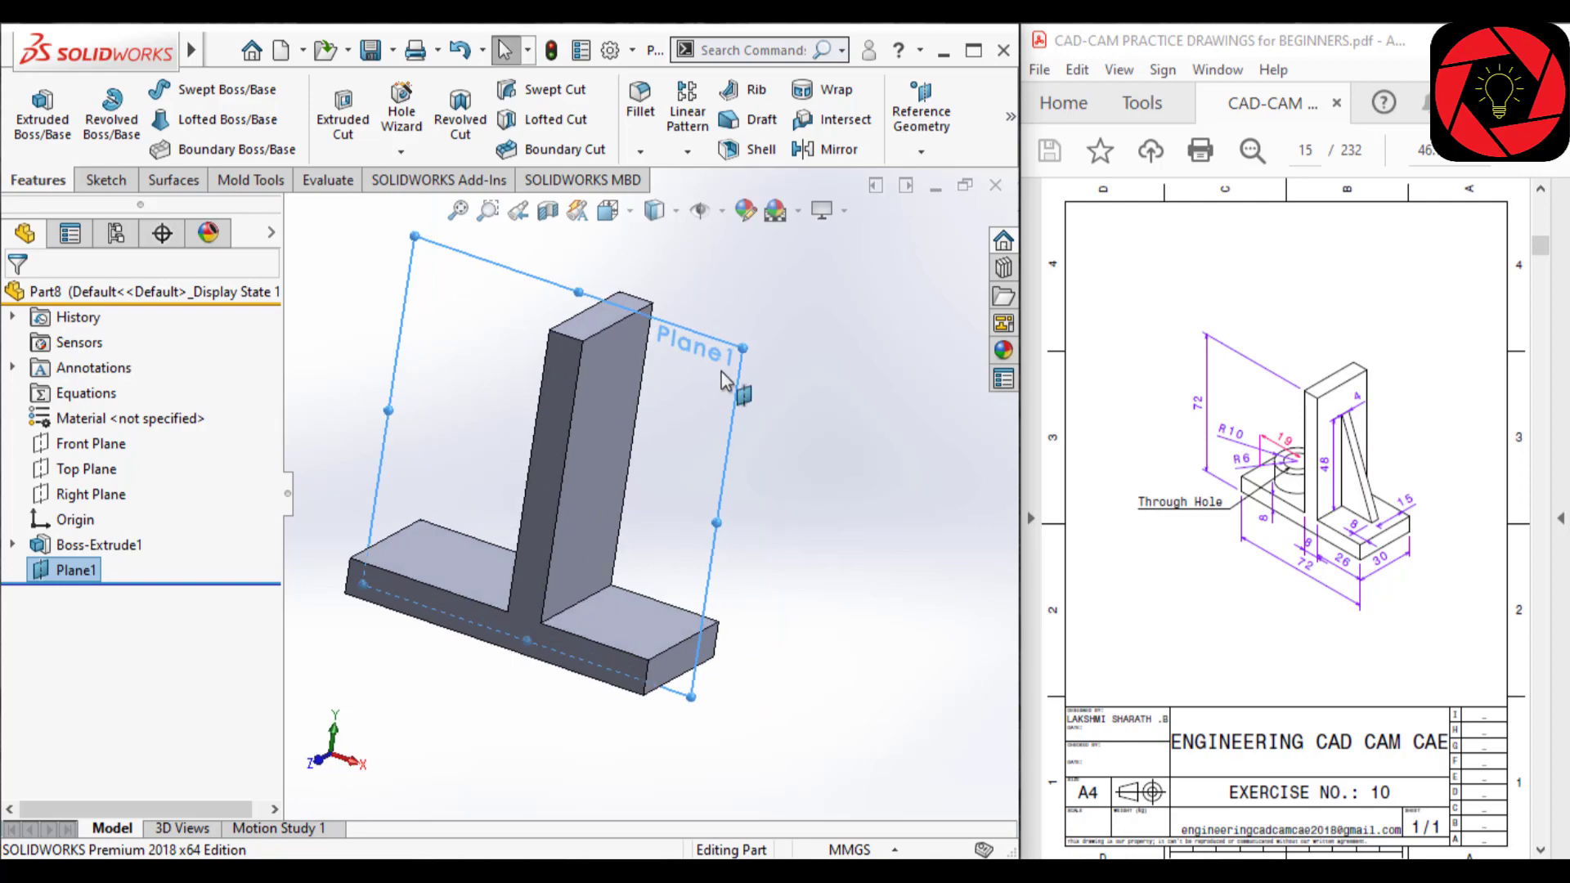
click(722, 371)
click(820, 301)
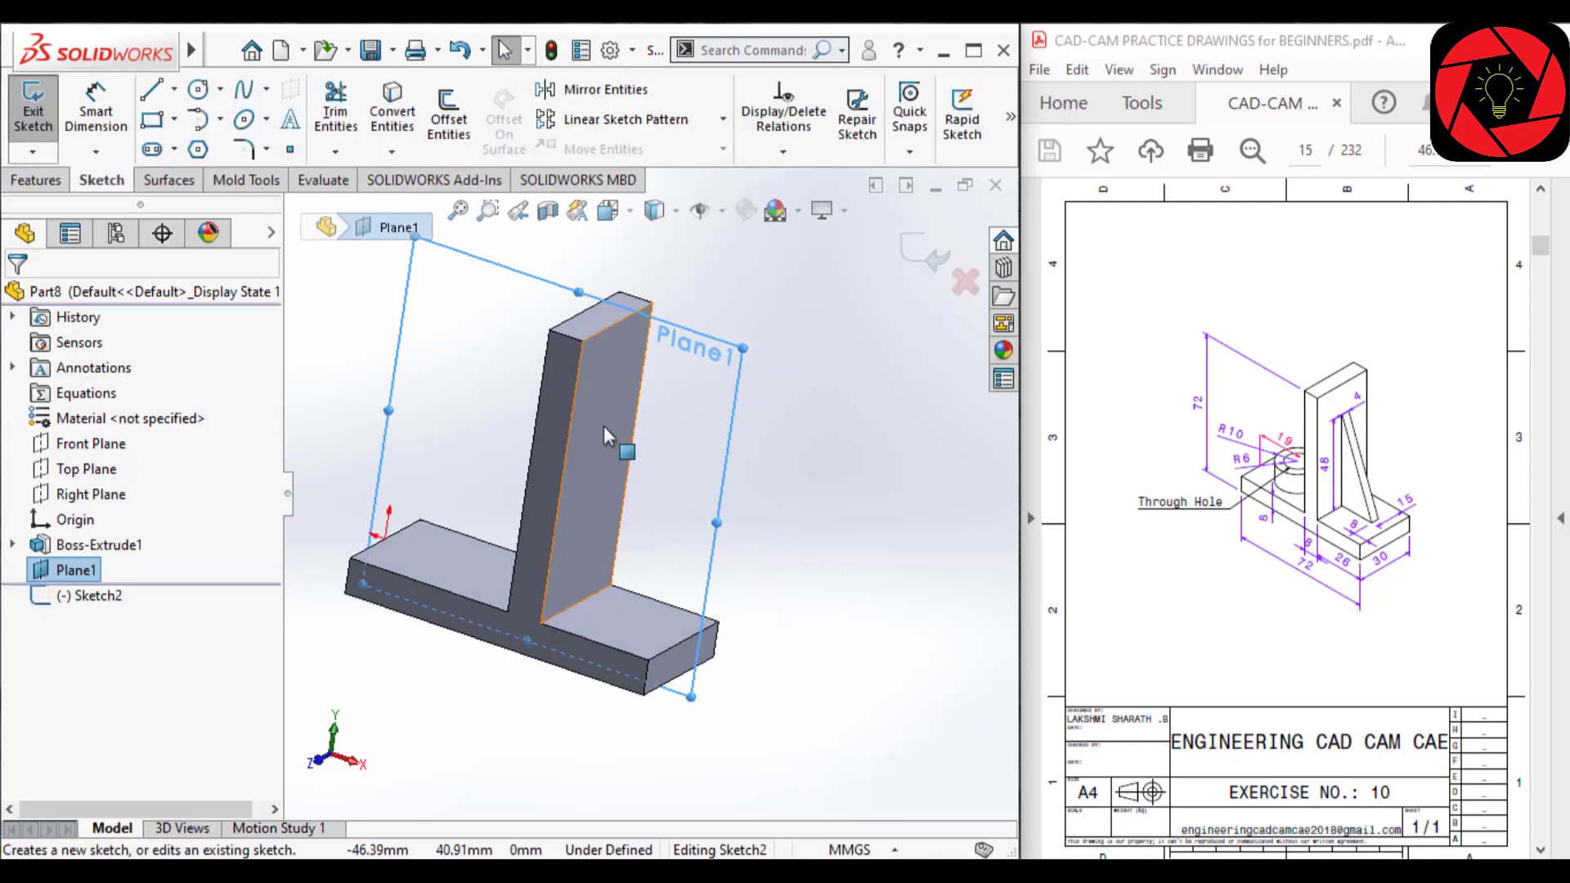
key(space)
click(448, 605)
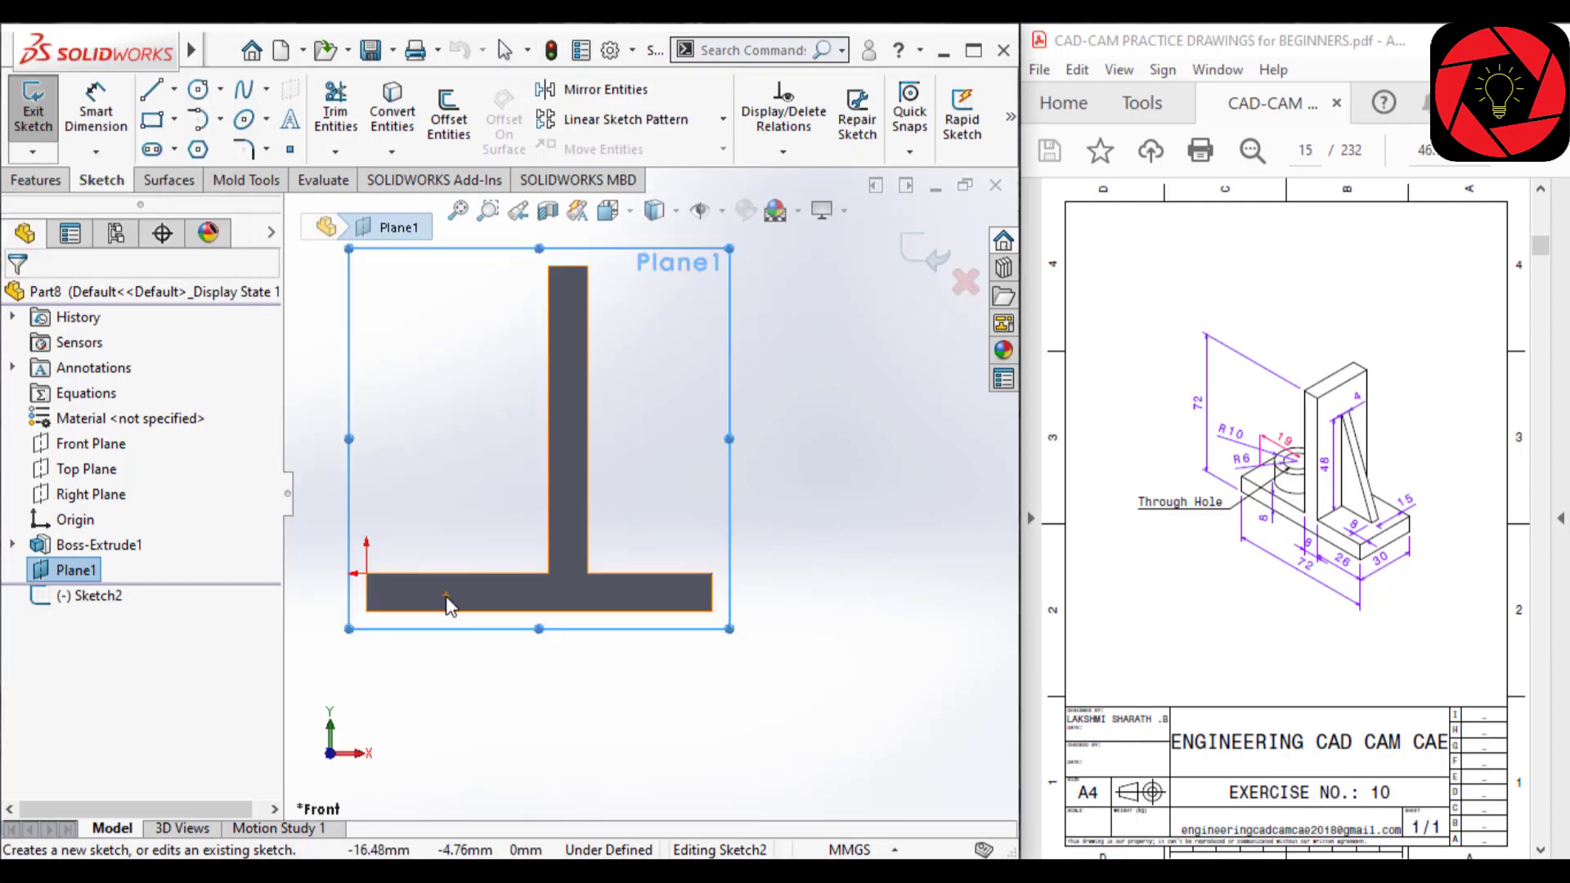
scroll(638, 475, down, 5)
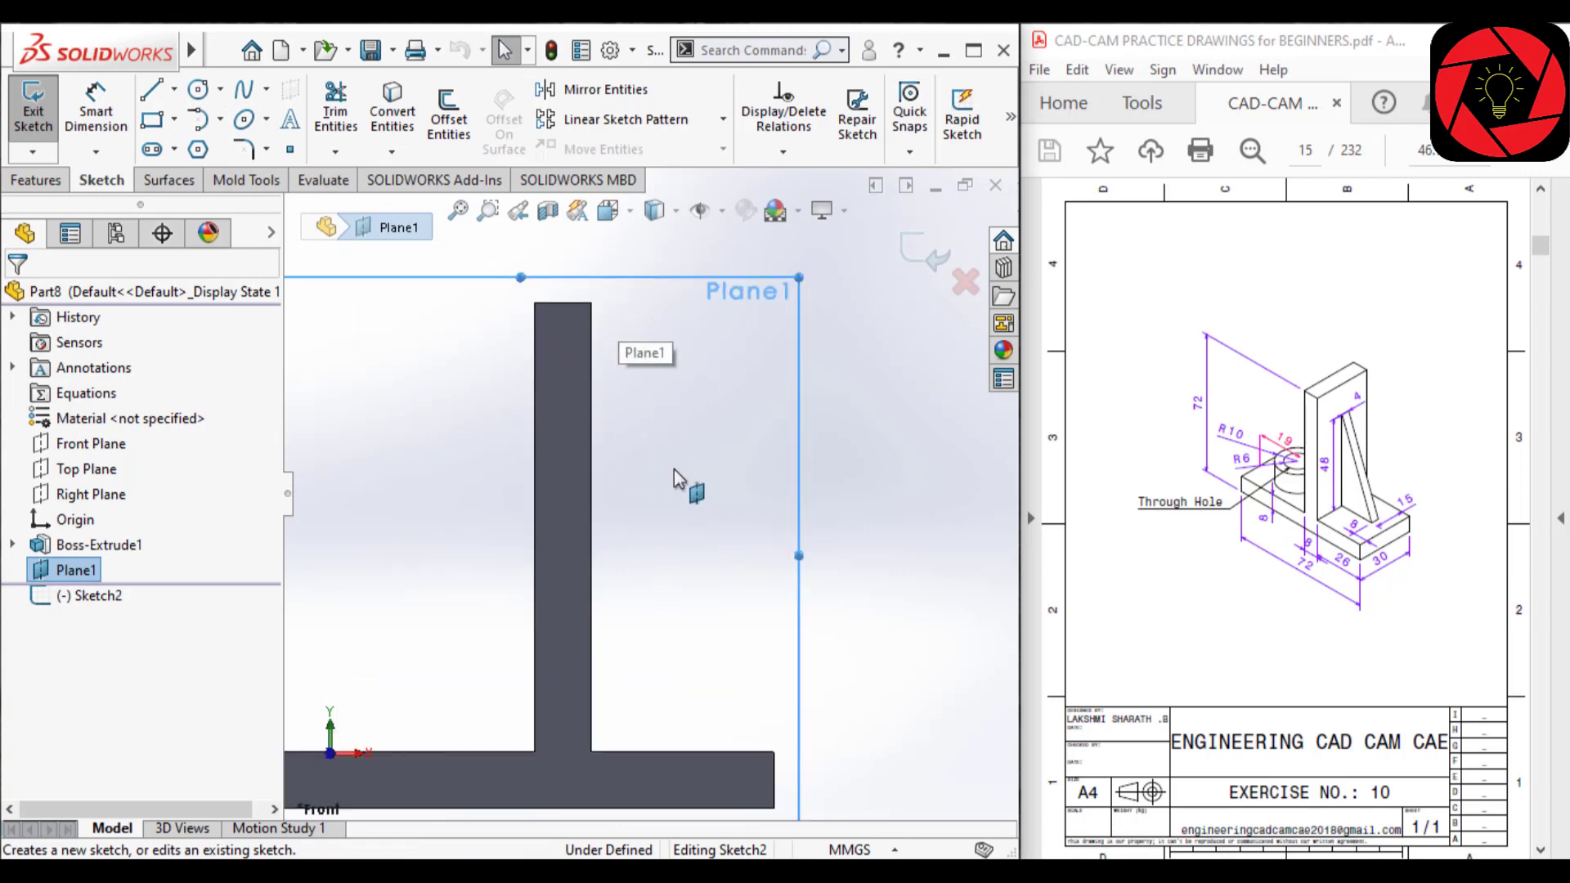
right_drag(886, 477, 880, 382)
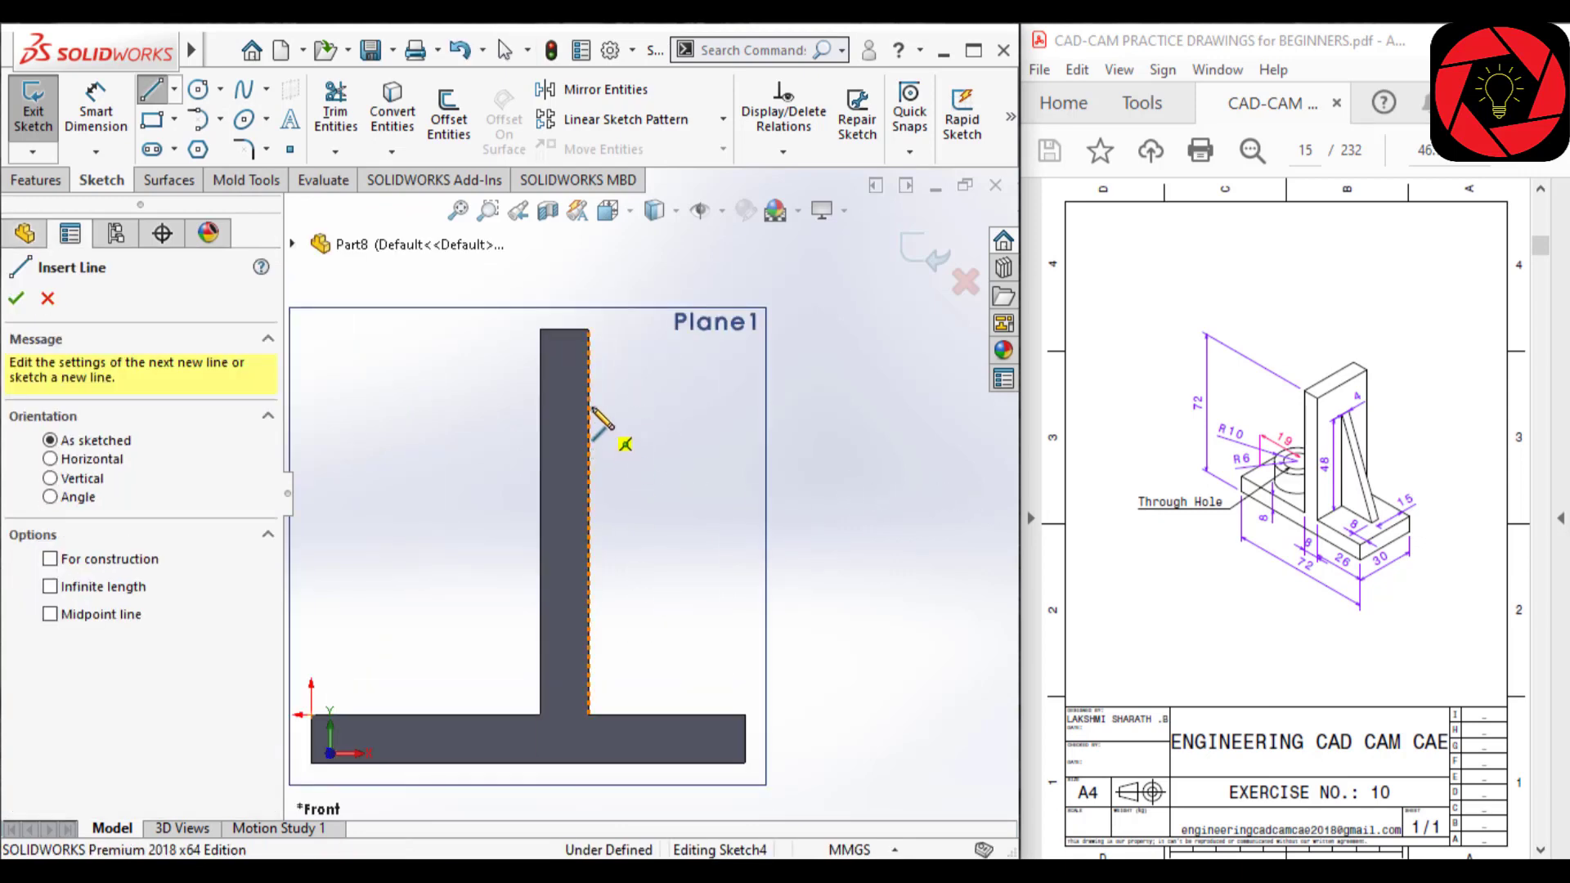
click(589, 376)
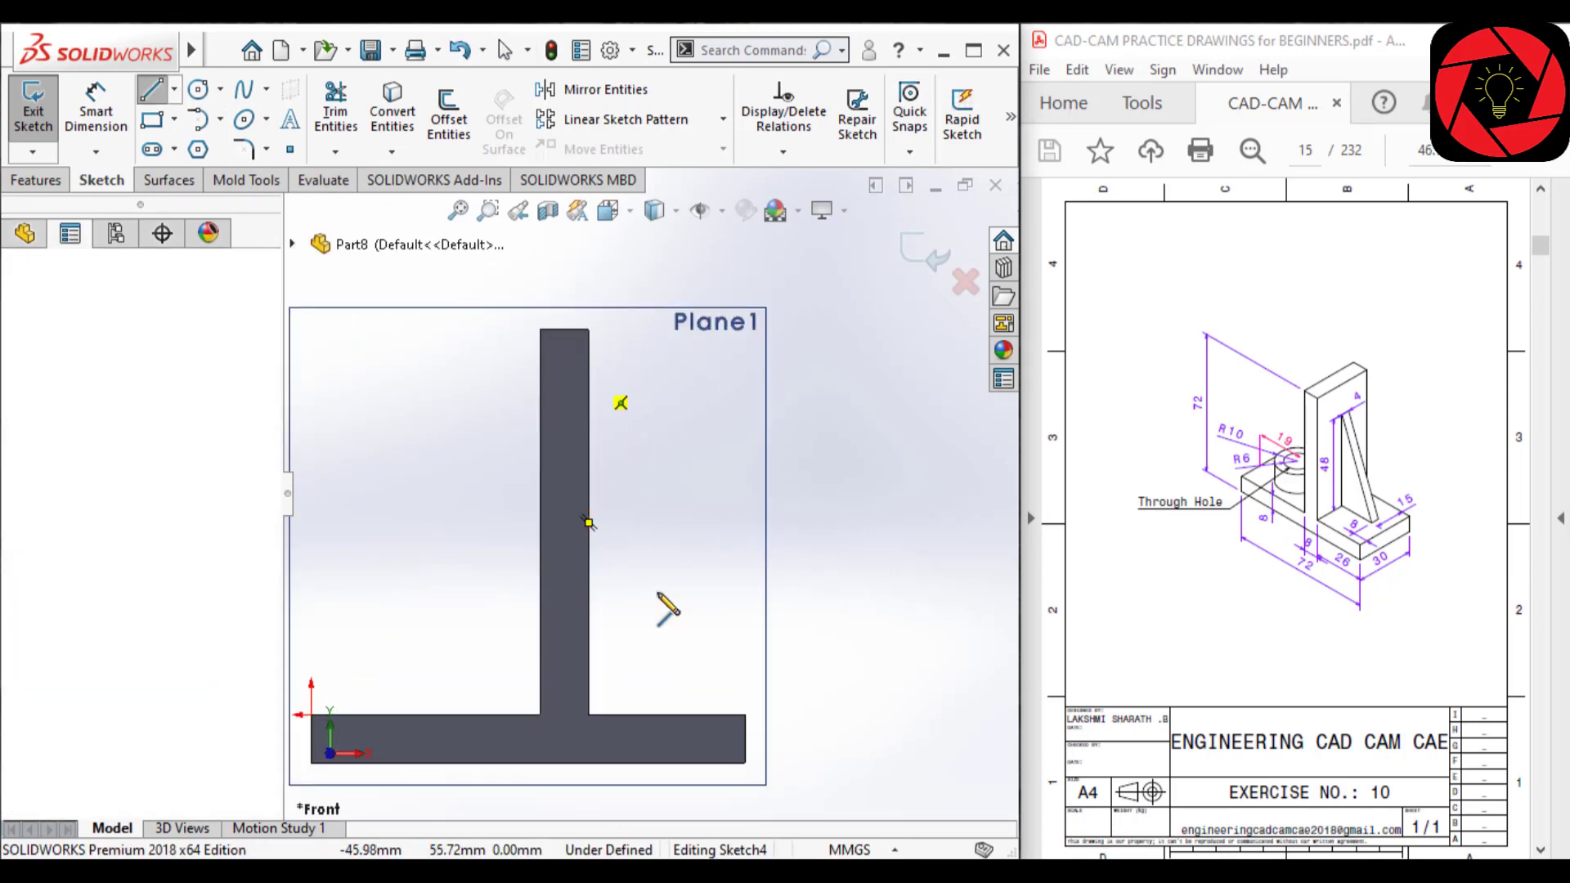
click(717, 716)
scroll(734, 715, down, 3)
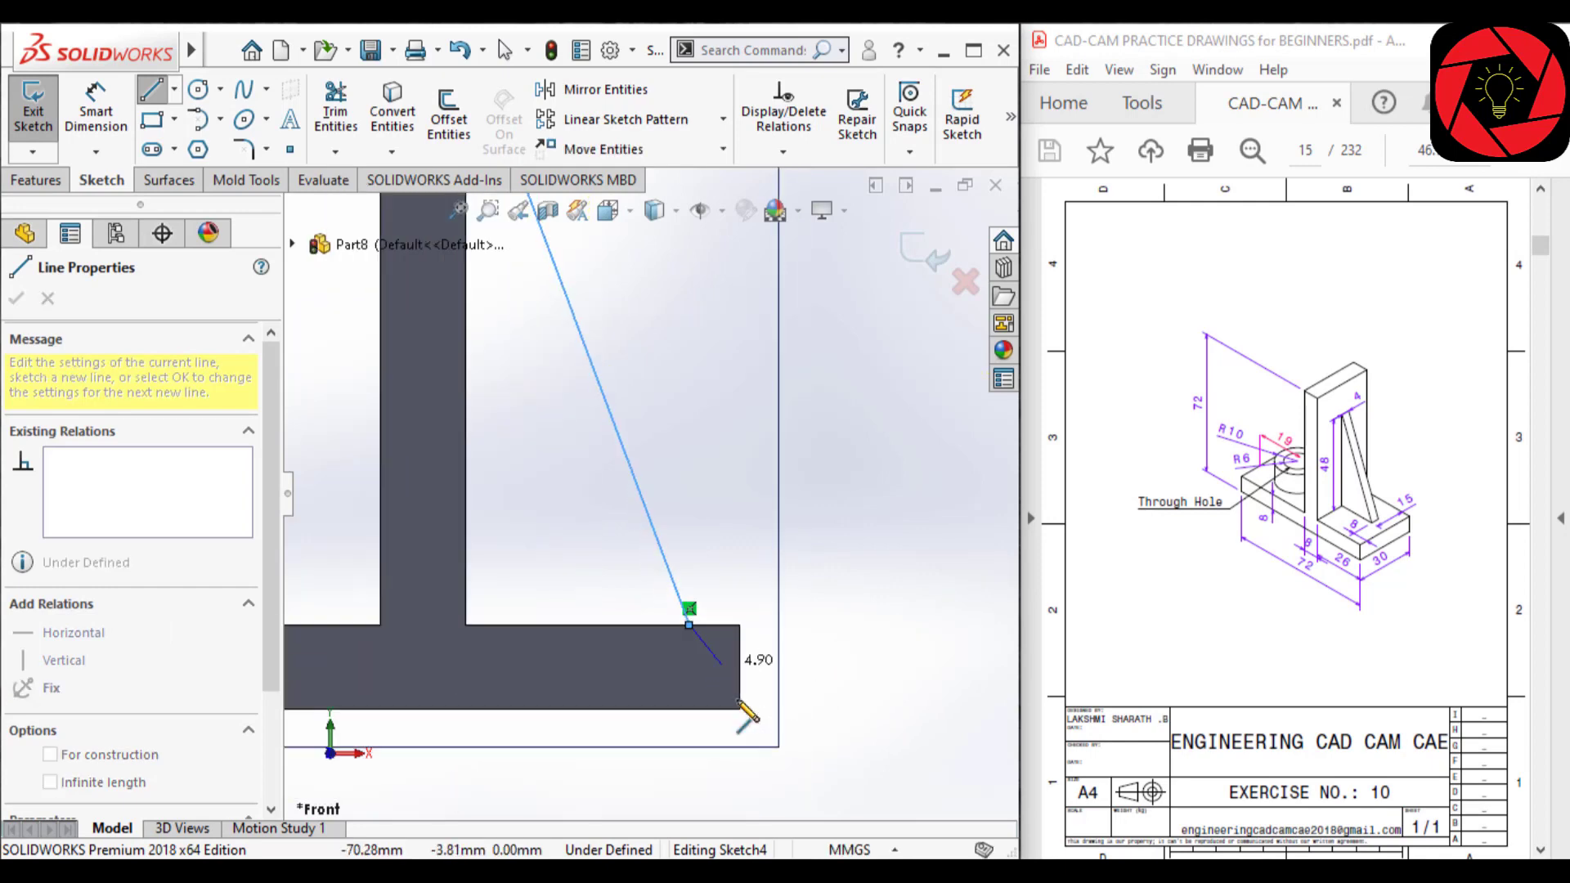
scroll(740, 714, up, 1)
Dimension the sloping line's lower endpoint 8 mm from the base's right end
right_drag(773, 711, 742, 572)
click(682, 603)
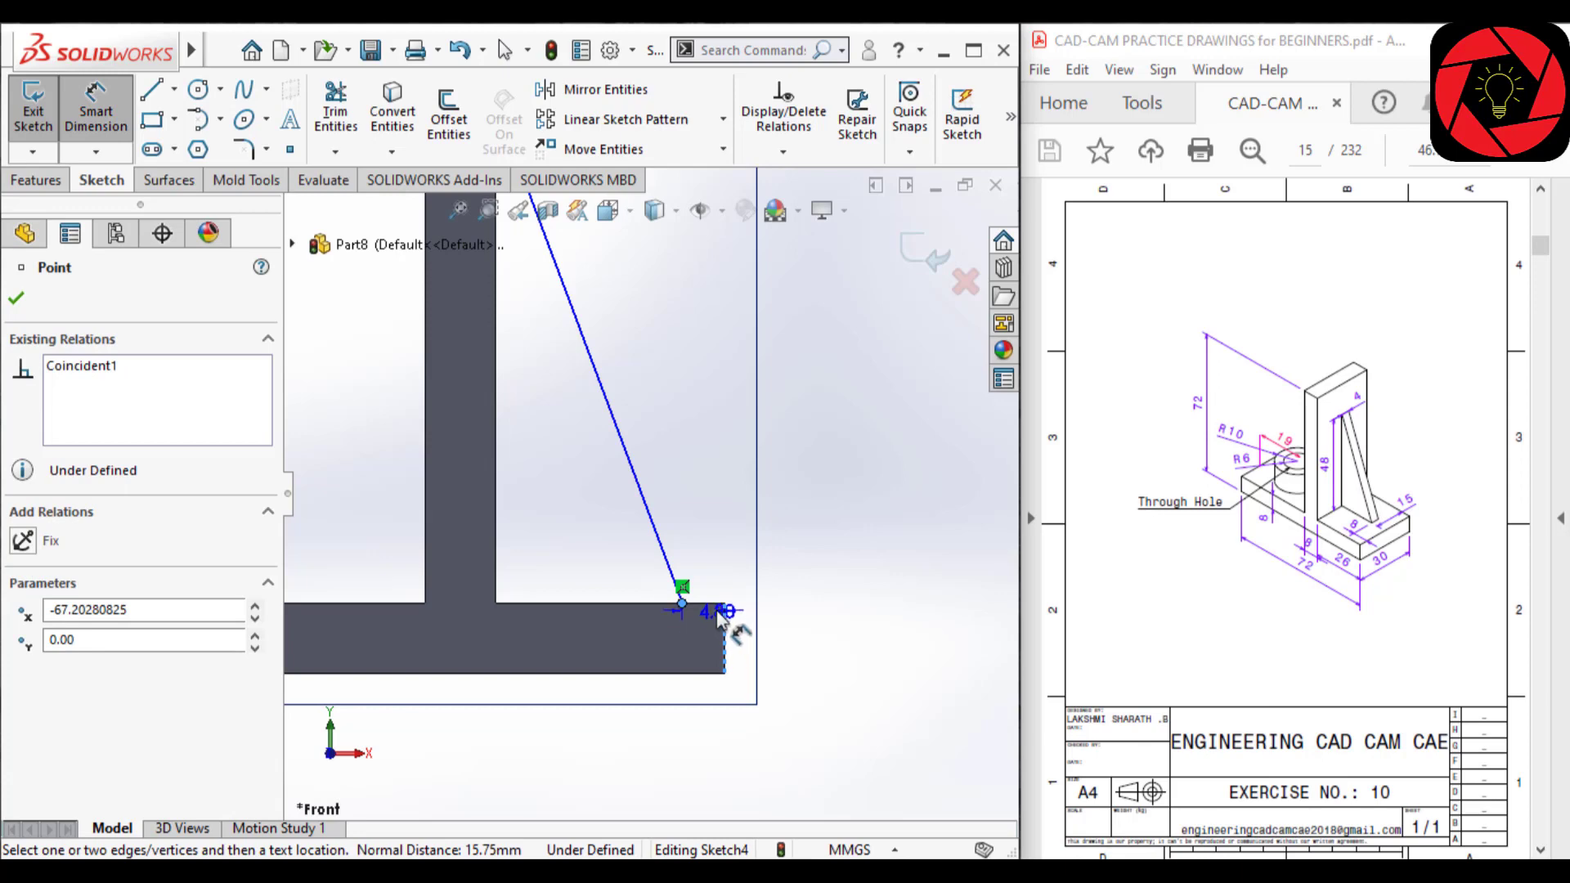
click(705, 550)
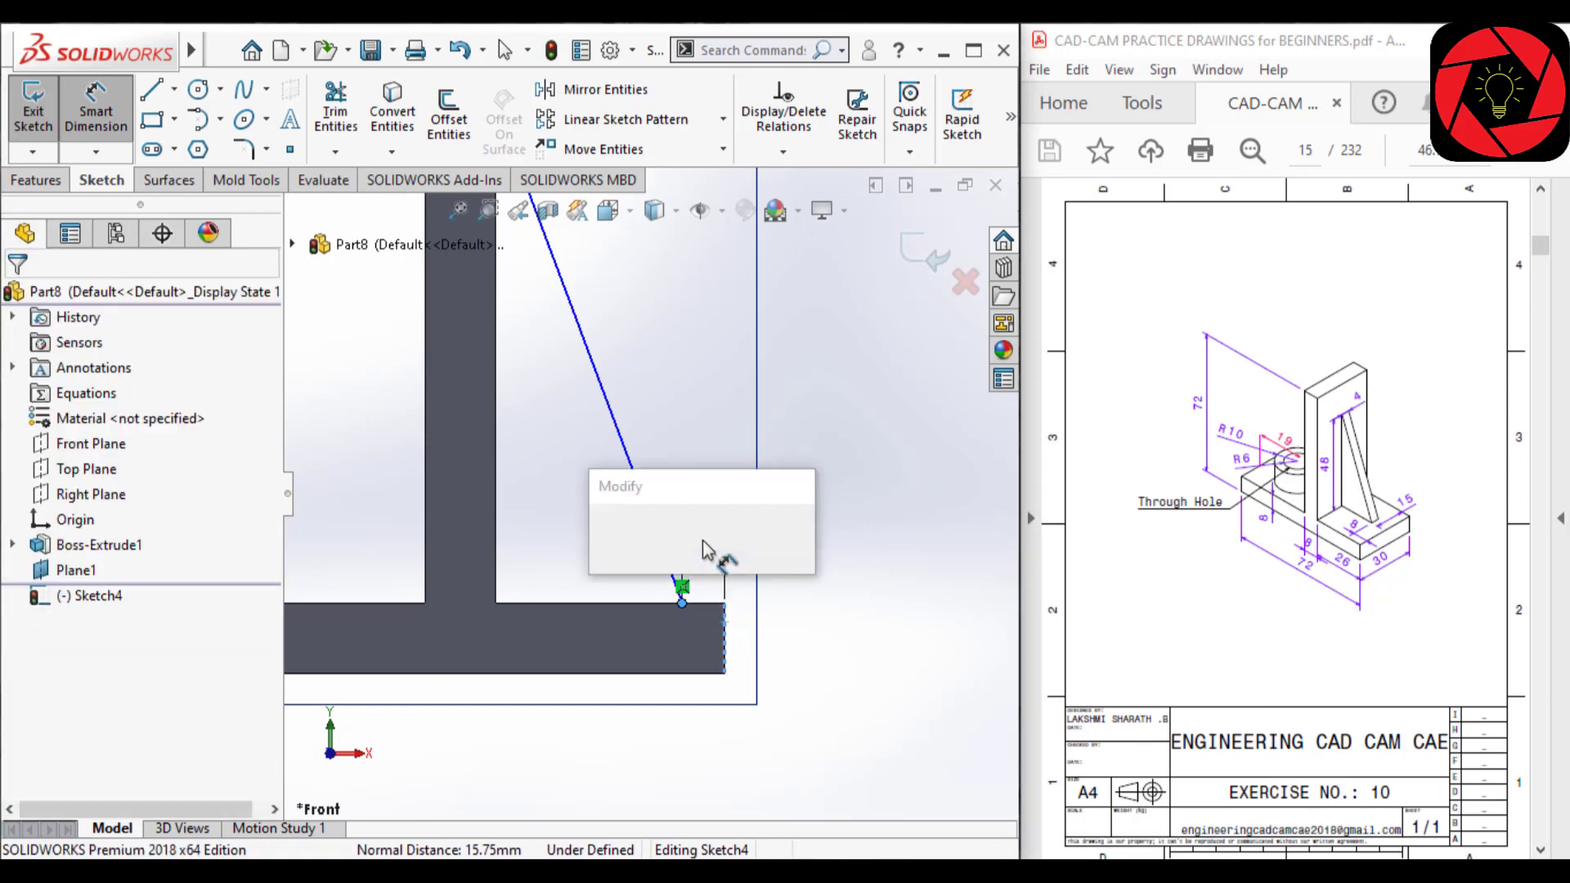
text(8)
key(Return)
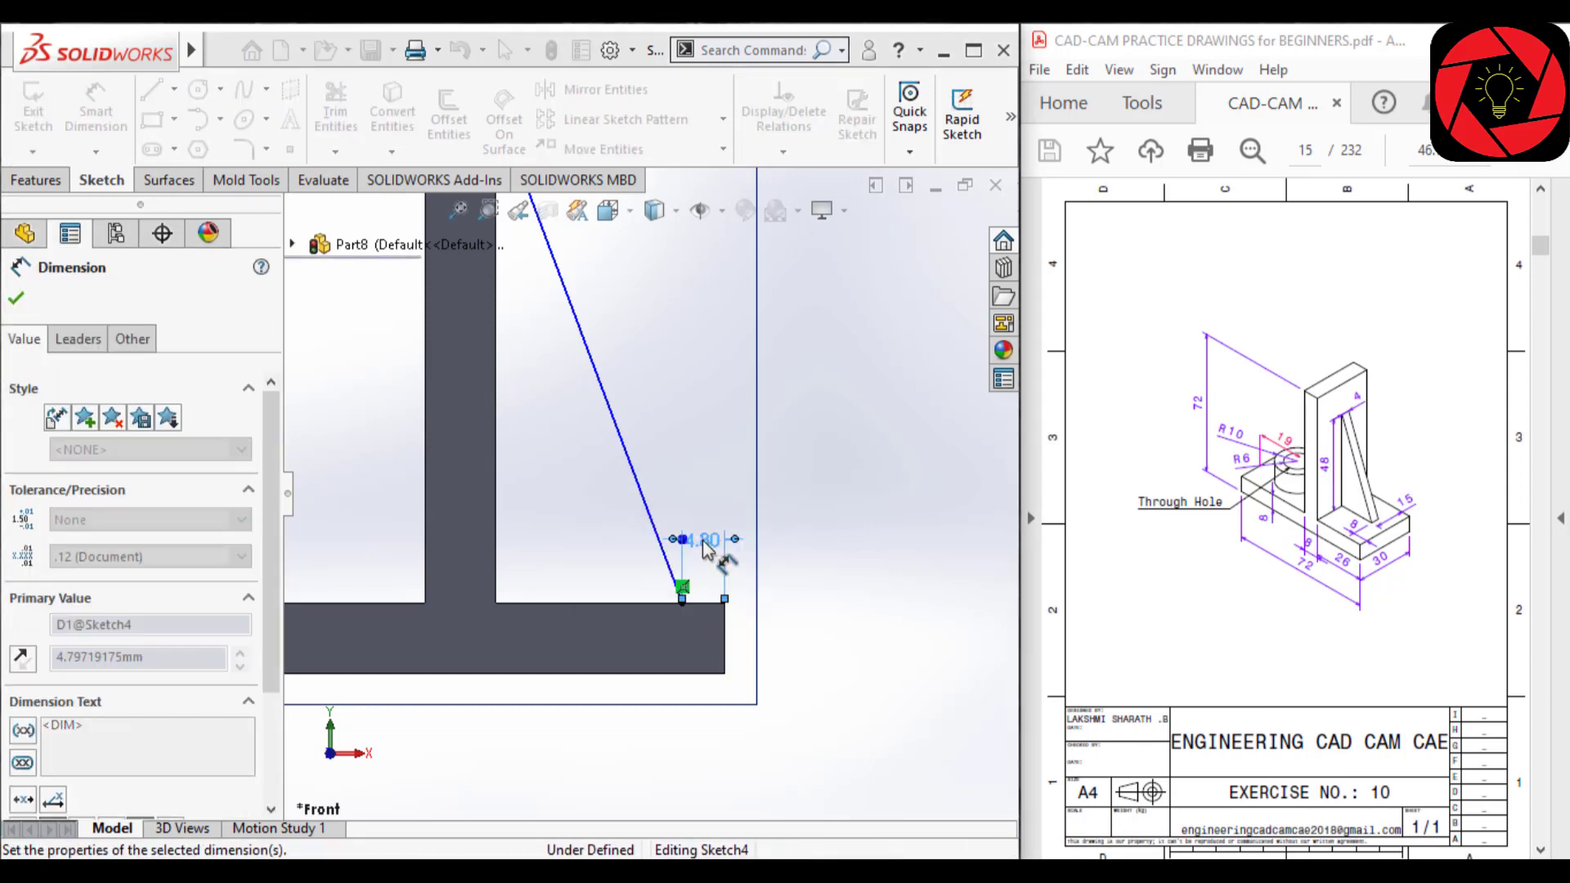
Dimension the sloping line's upper endpoint 48 mm above the base's top edge
key(f)
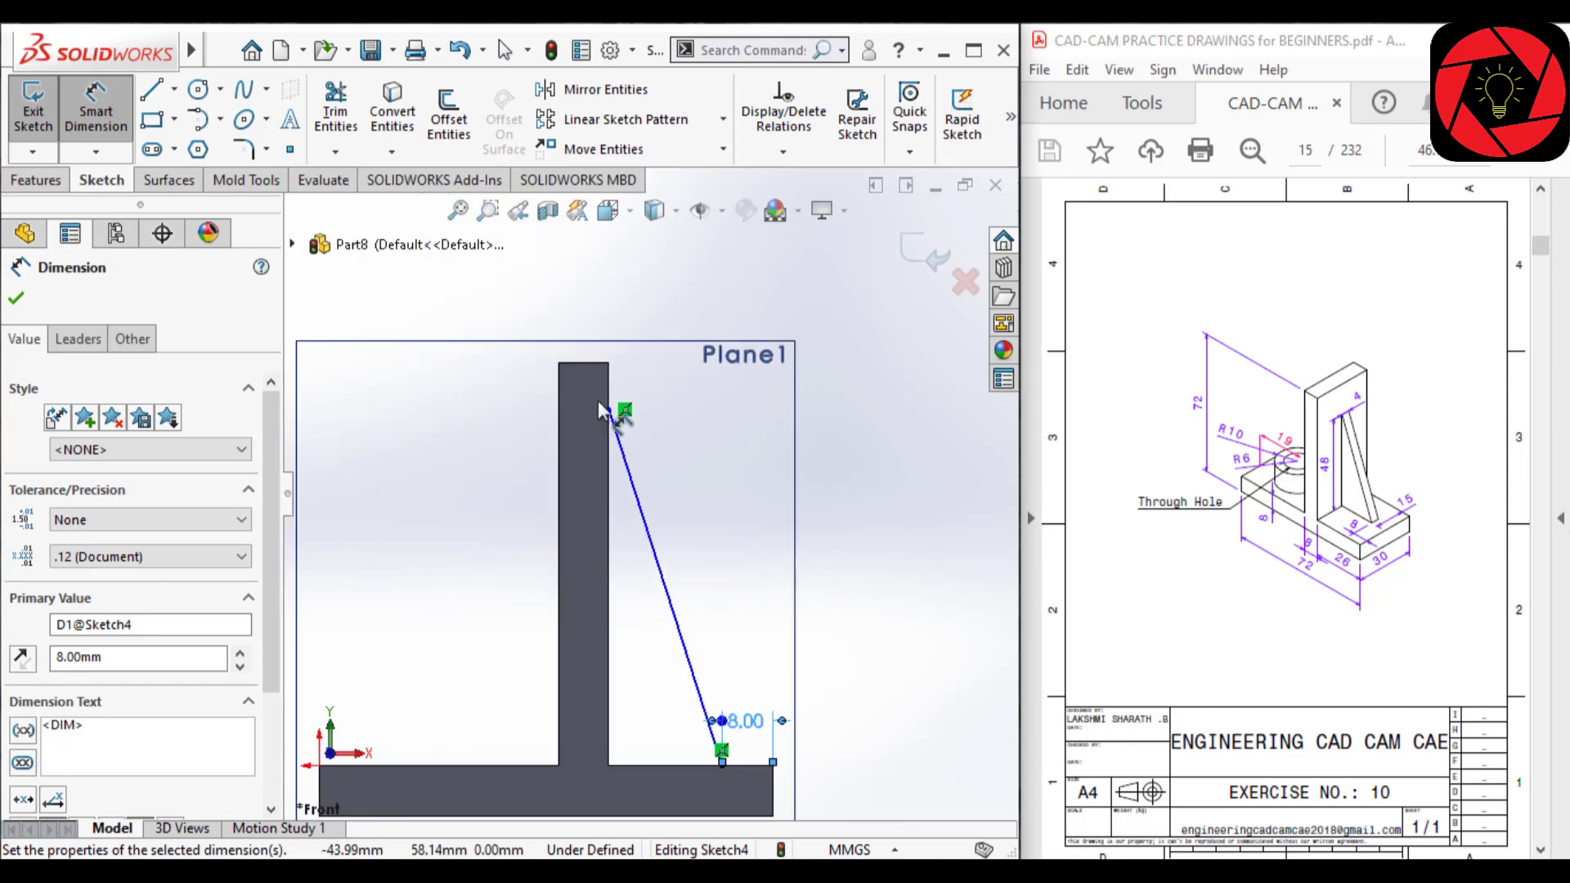
scroll(599, 409, down, 5)
click(665, 422)
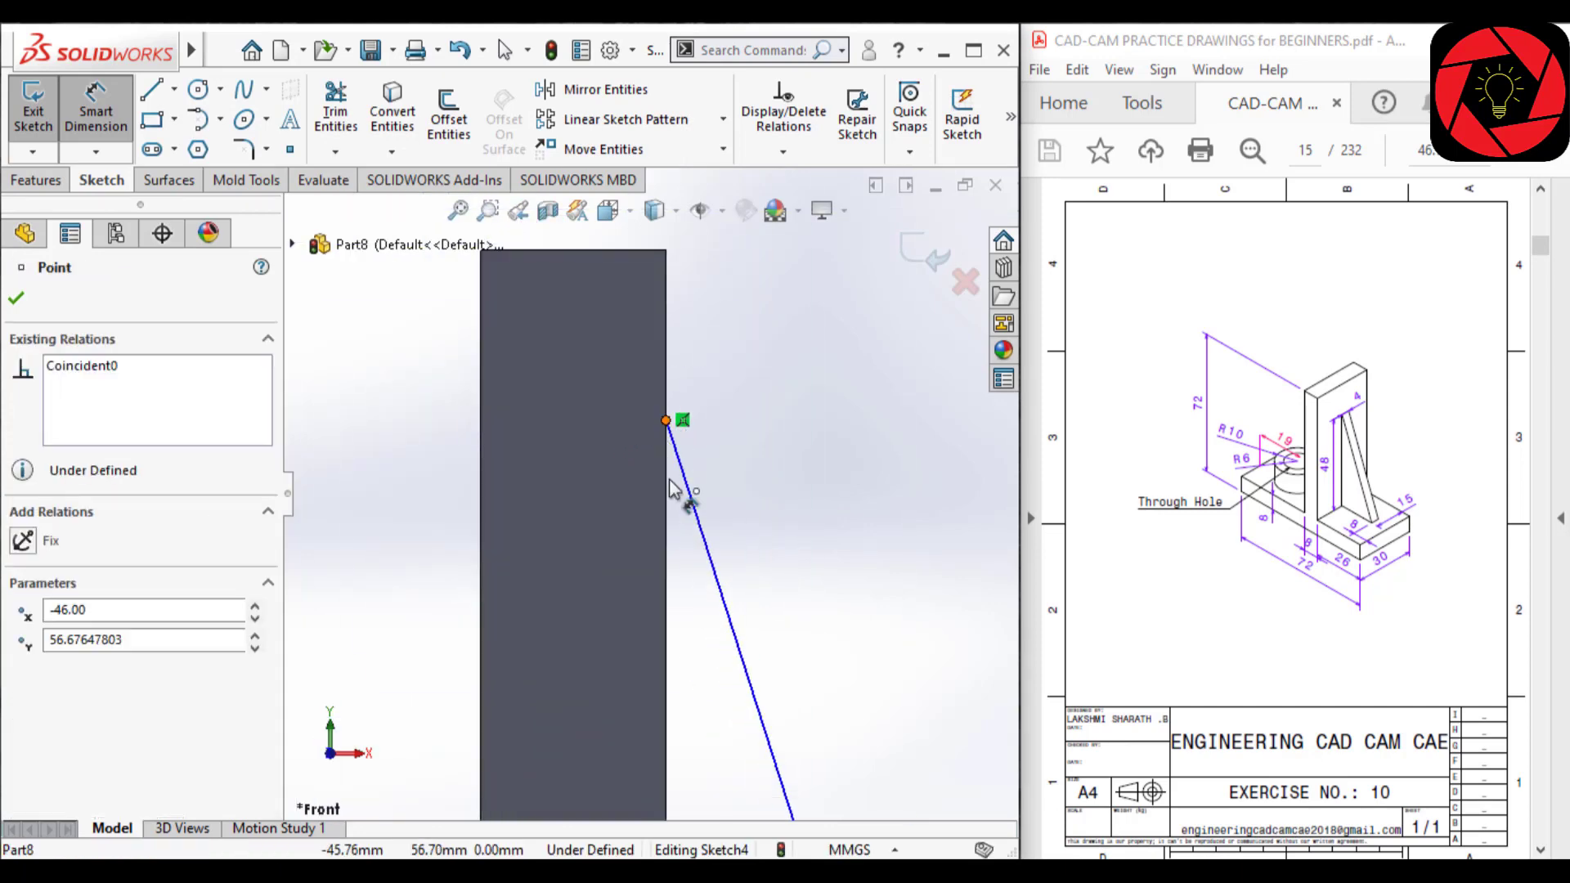
scroll(665, 613, up, 4)
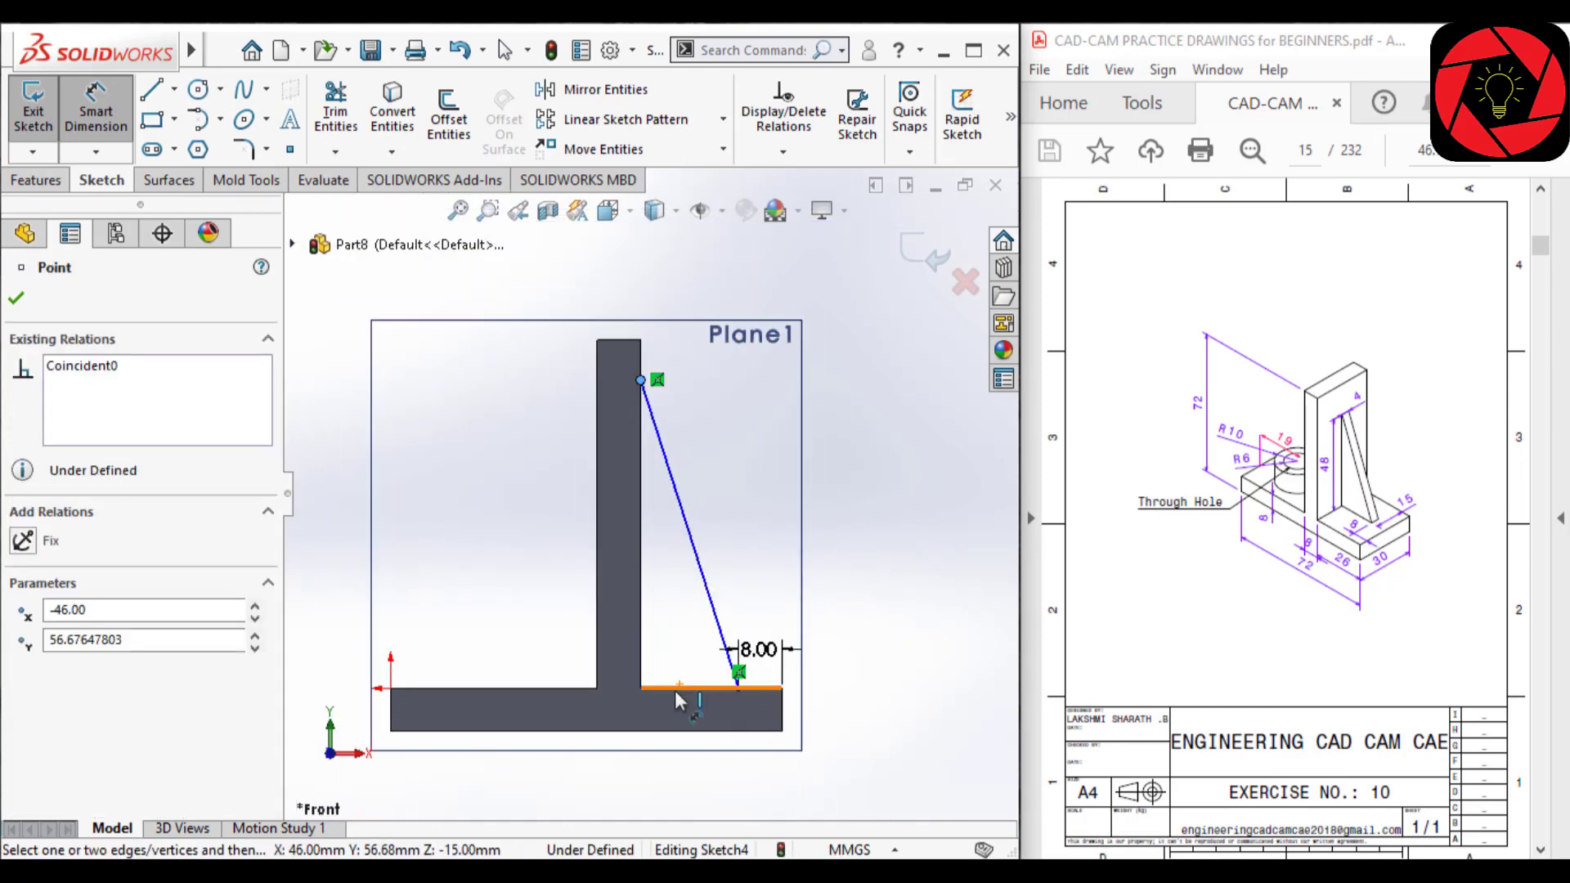
click(677, 696)
click(563, 543)
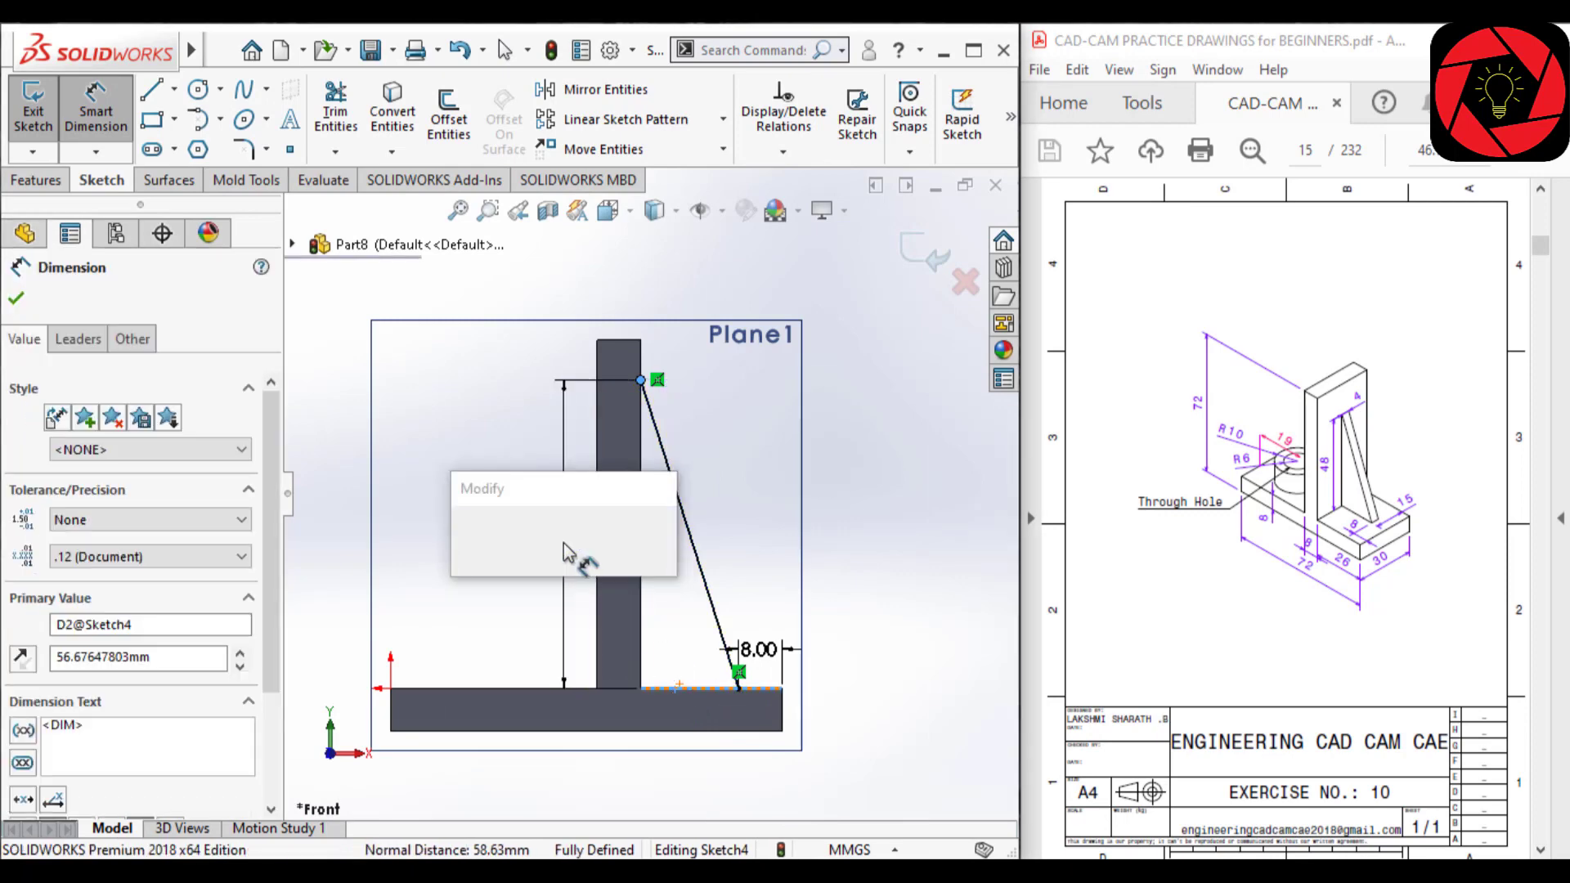
text(48)
key(Return)
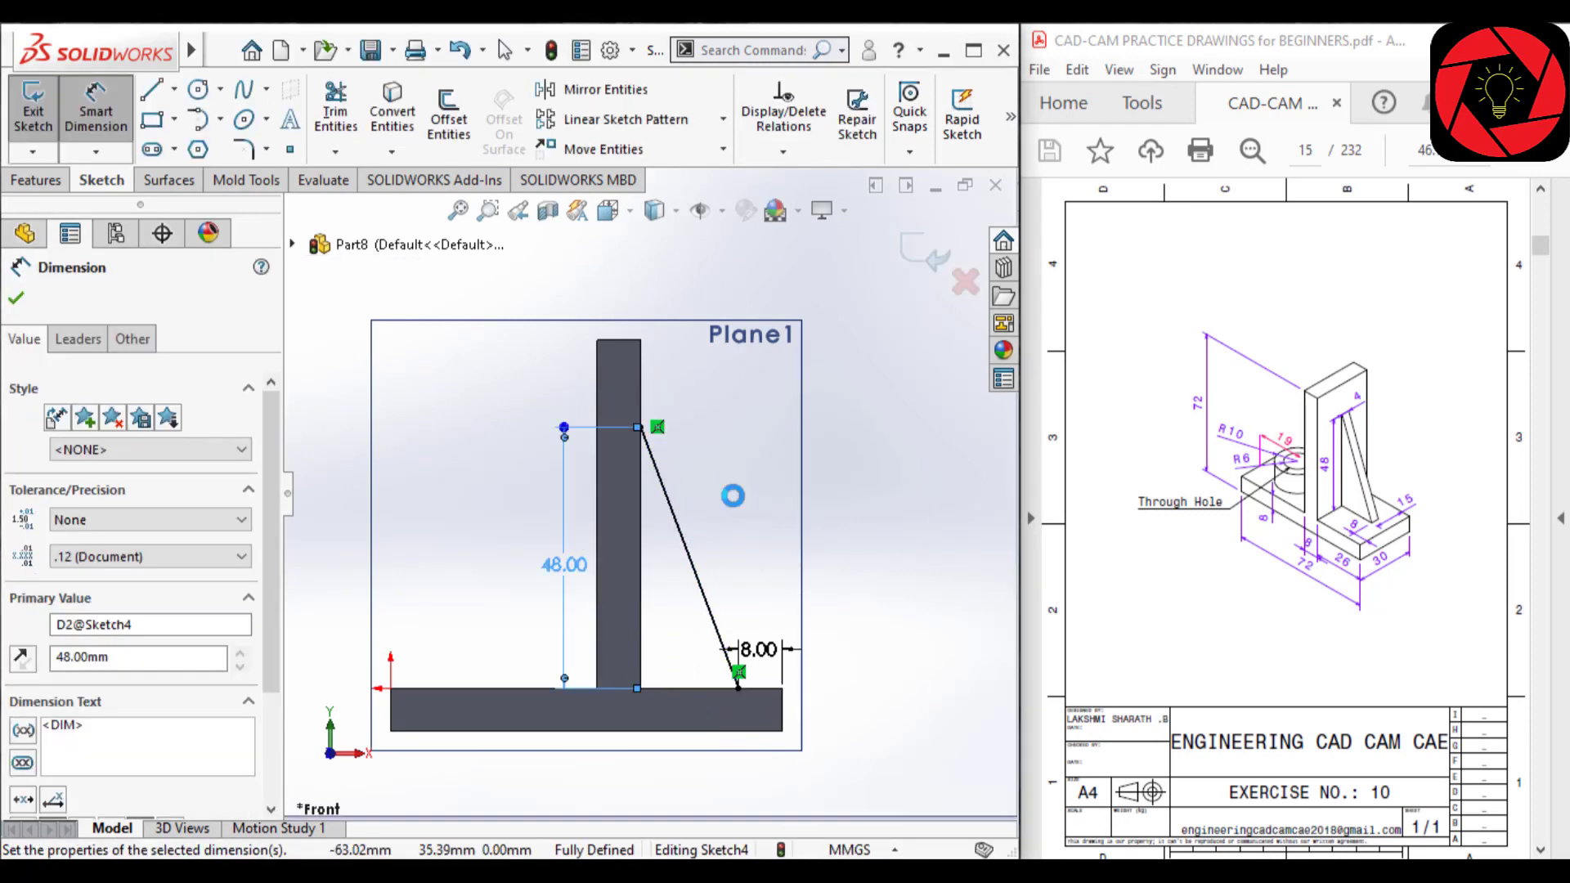
Start a Rib feature from the sloping line sketch and set its thickness to 4 mm
scroll(732, 496, down, 1)
scroll(732, 495, up, 2)
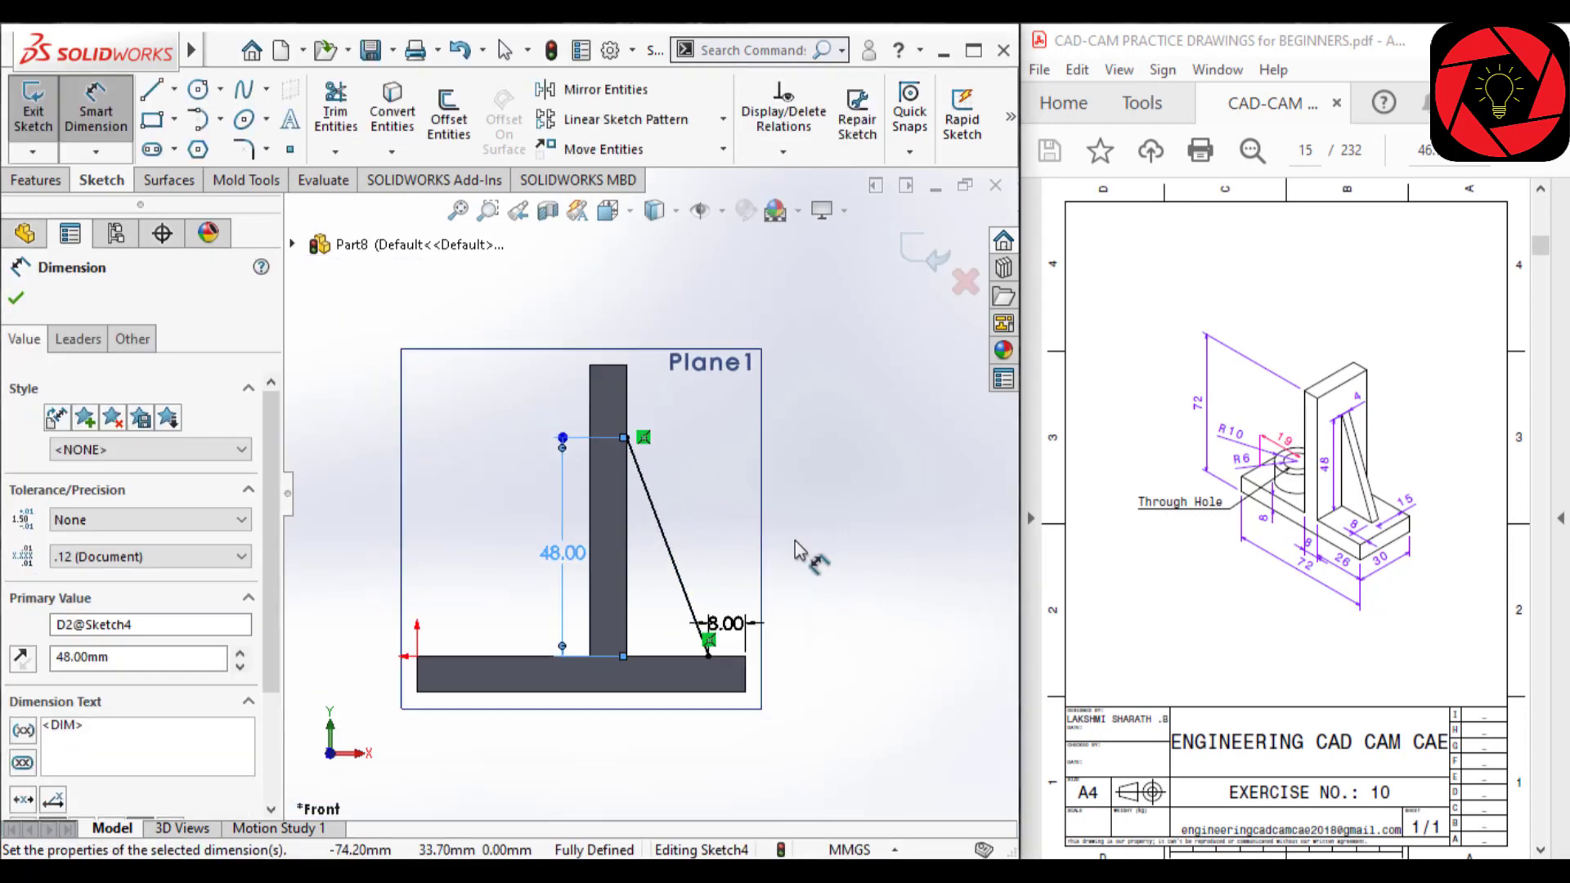
click(54, 185)
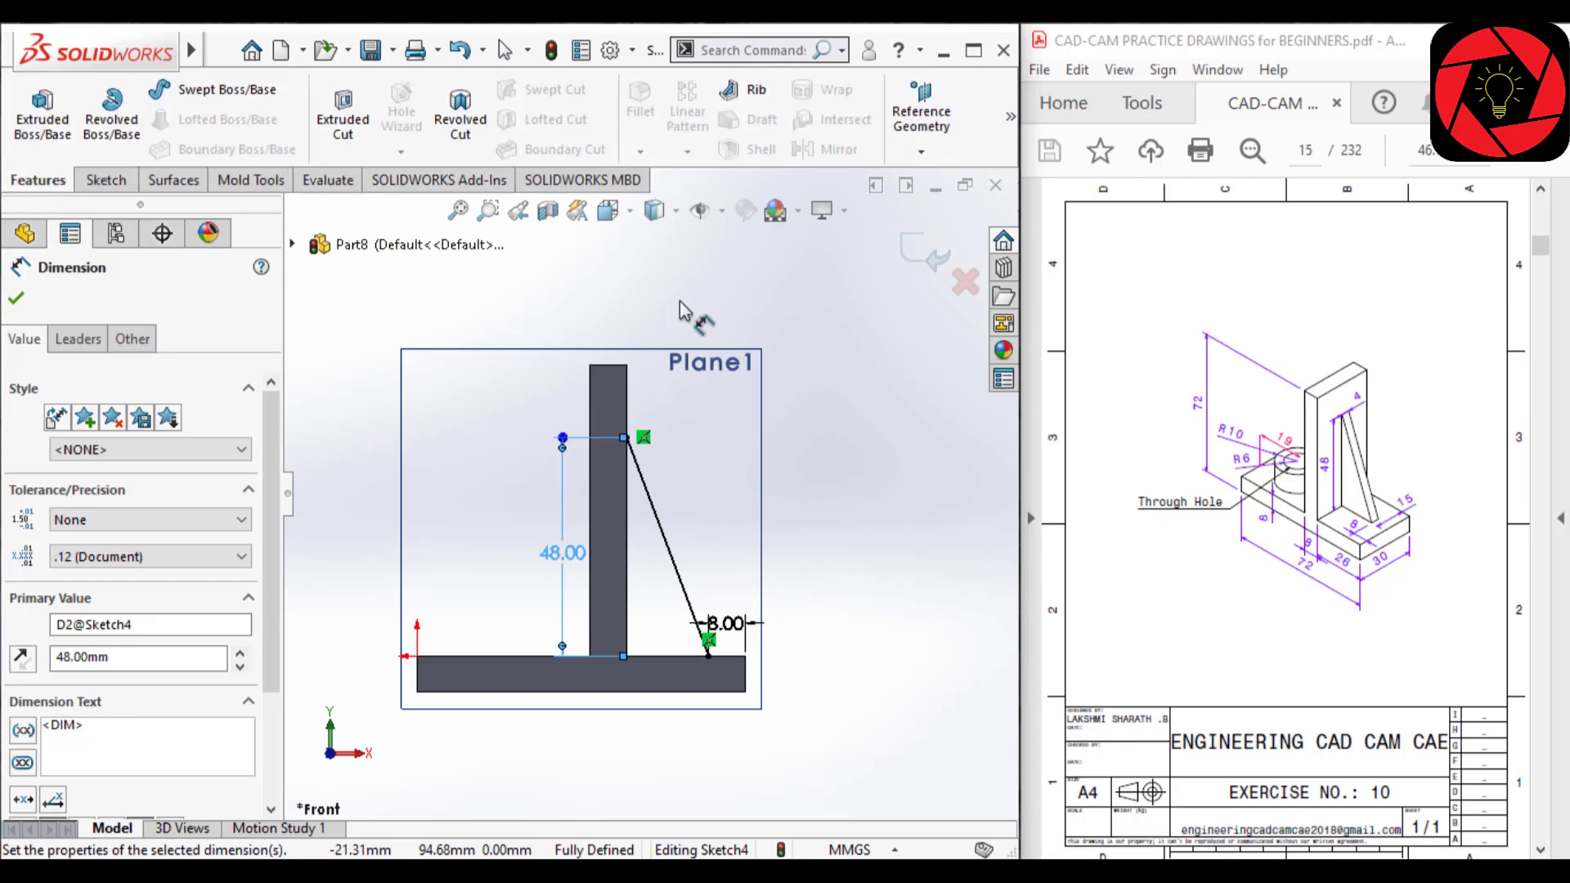
click(807, 325)
click(742, 103)
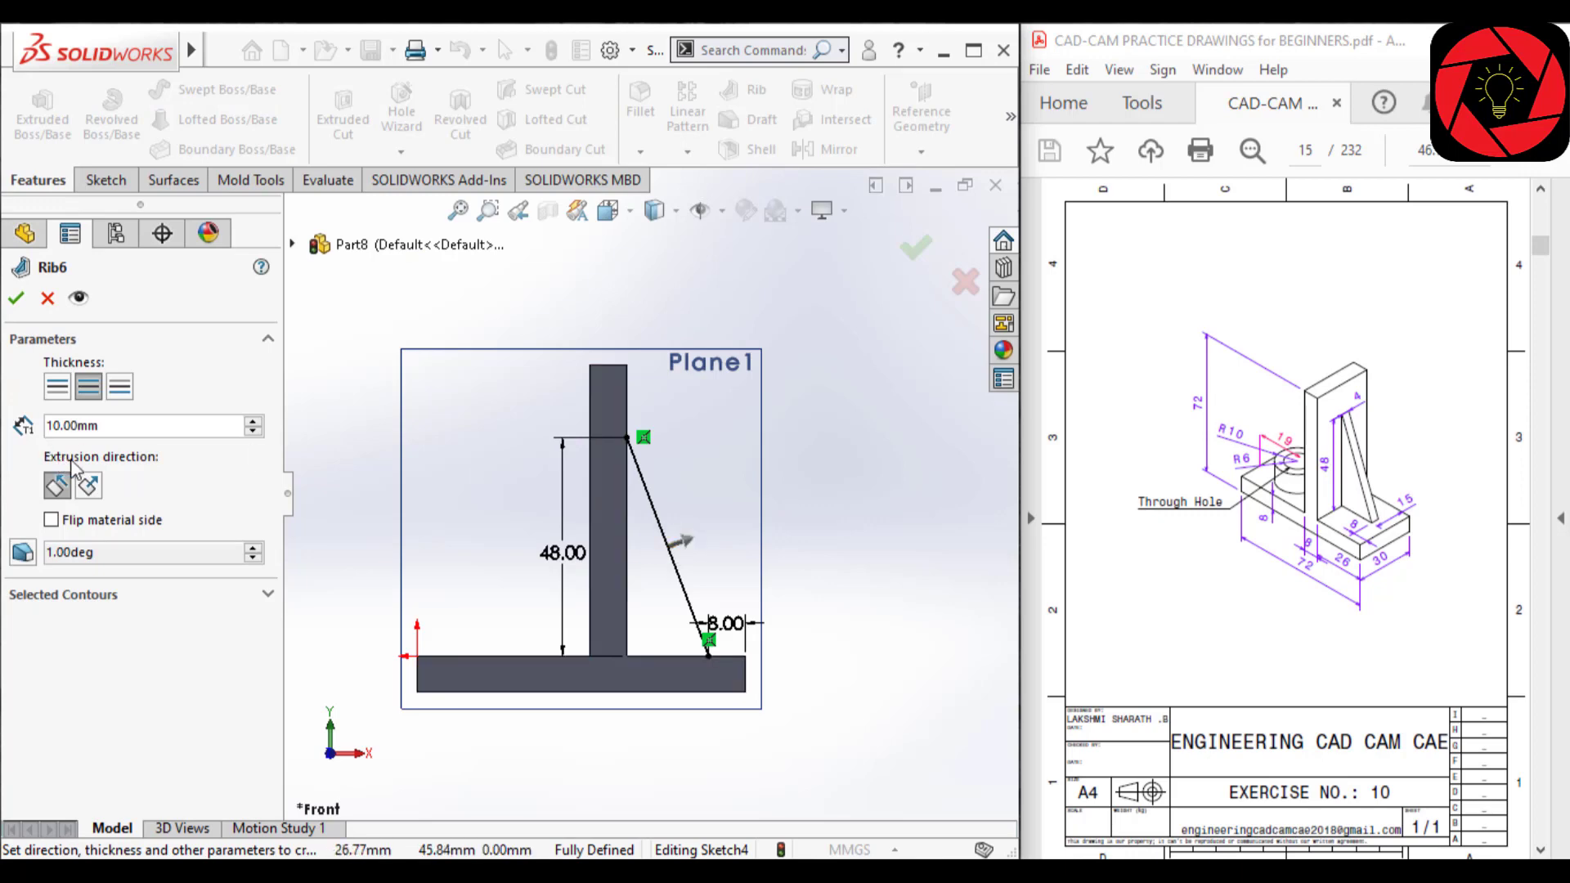
text(4)
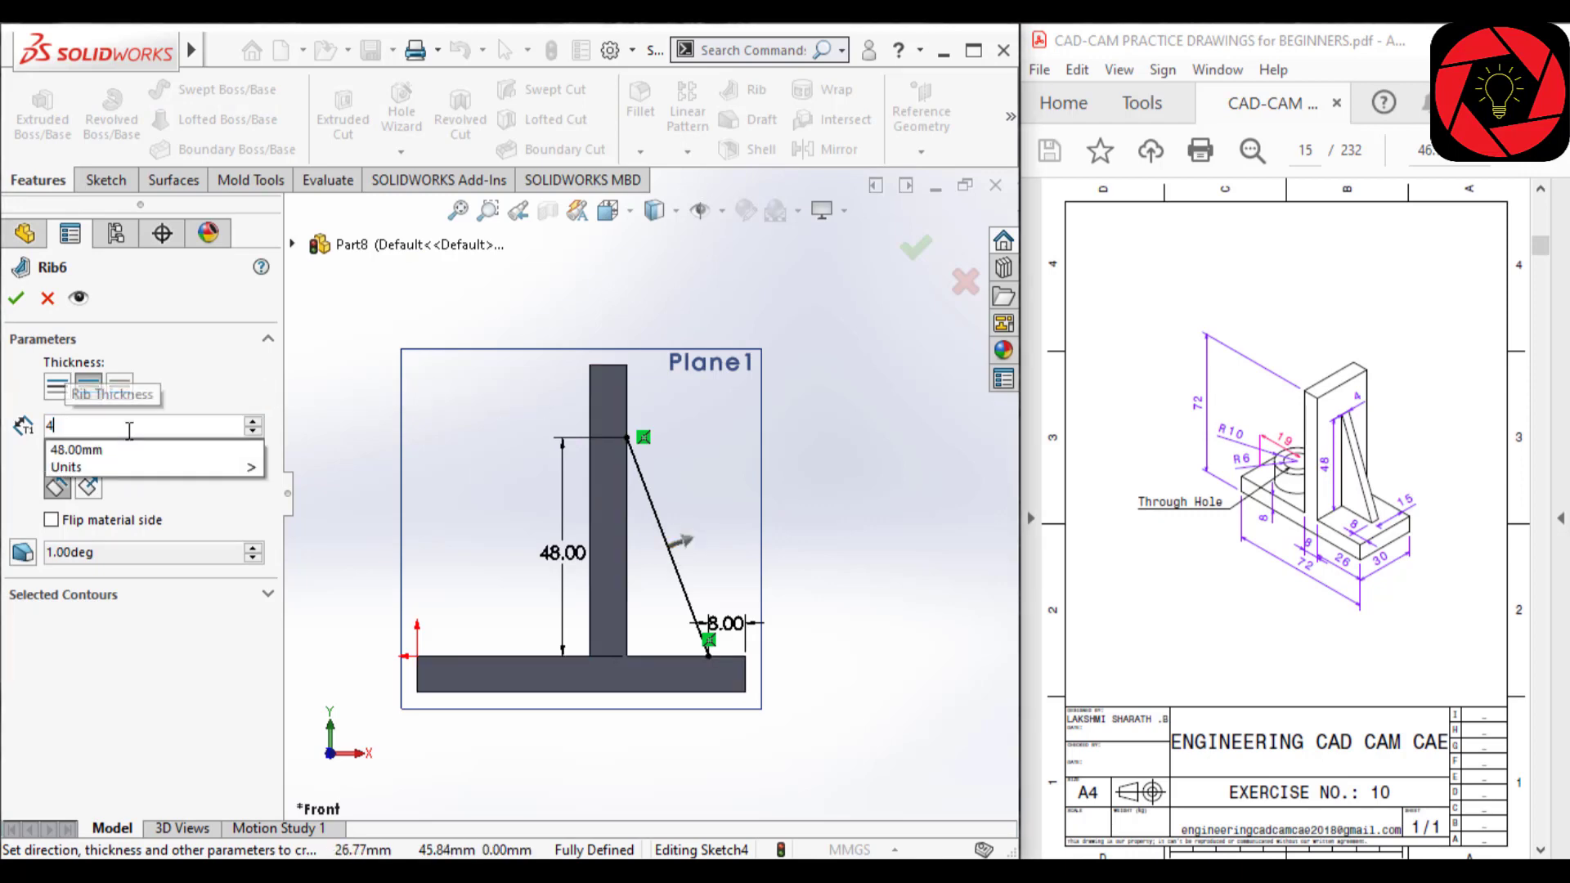
key(Return)
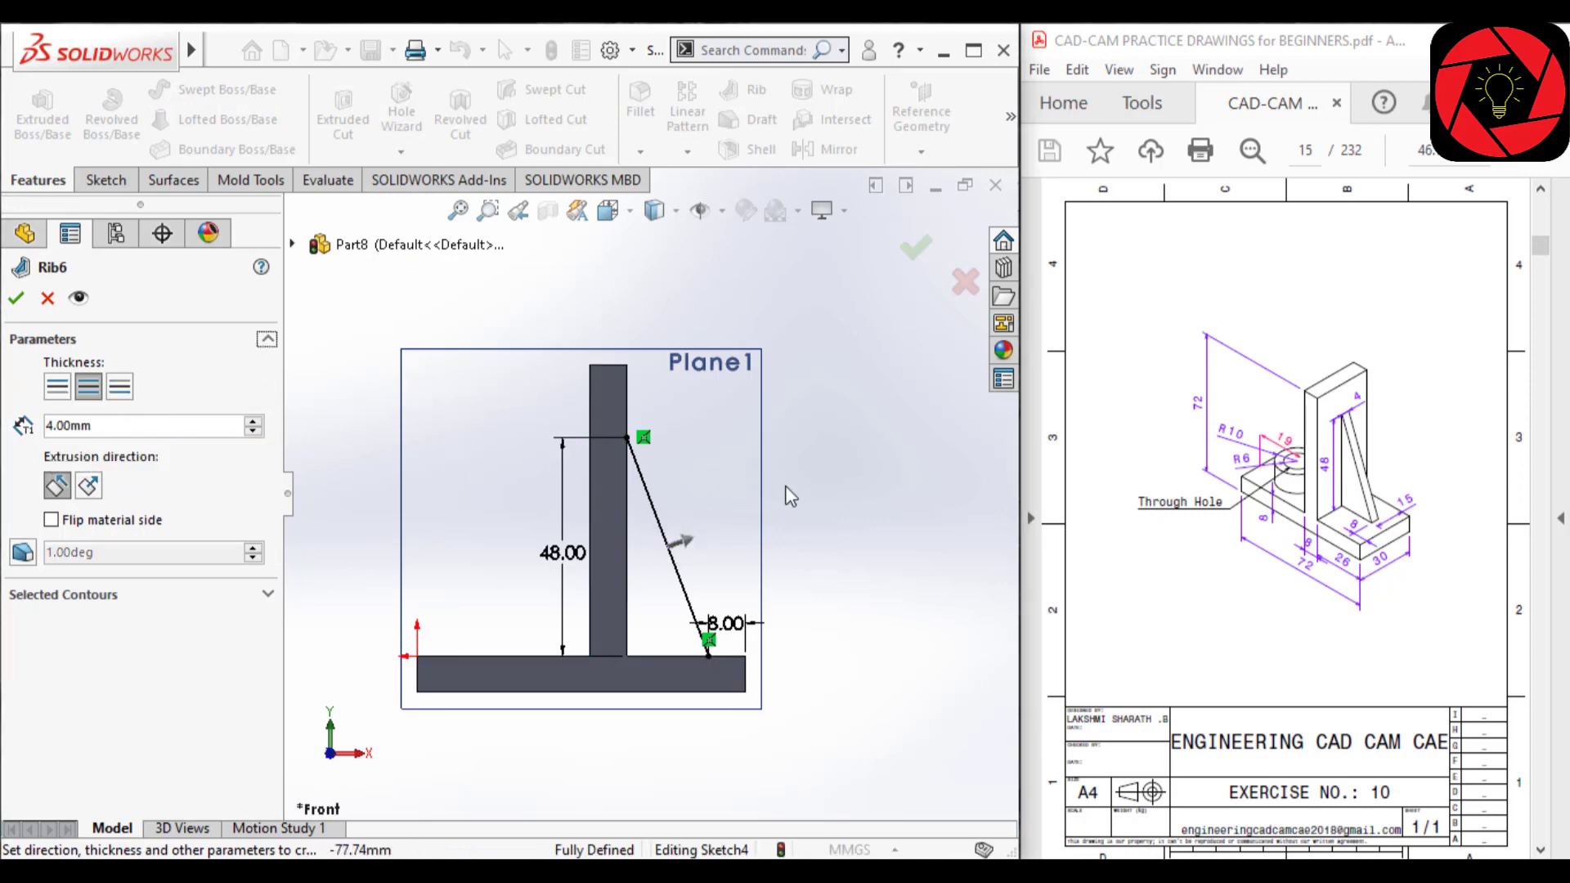
Set the rib's thickness to the first side, flip the material side toward the upright, and create the rib
middle_drag(786, 487, 671, 538)
scroll(571, 553, down, 4)
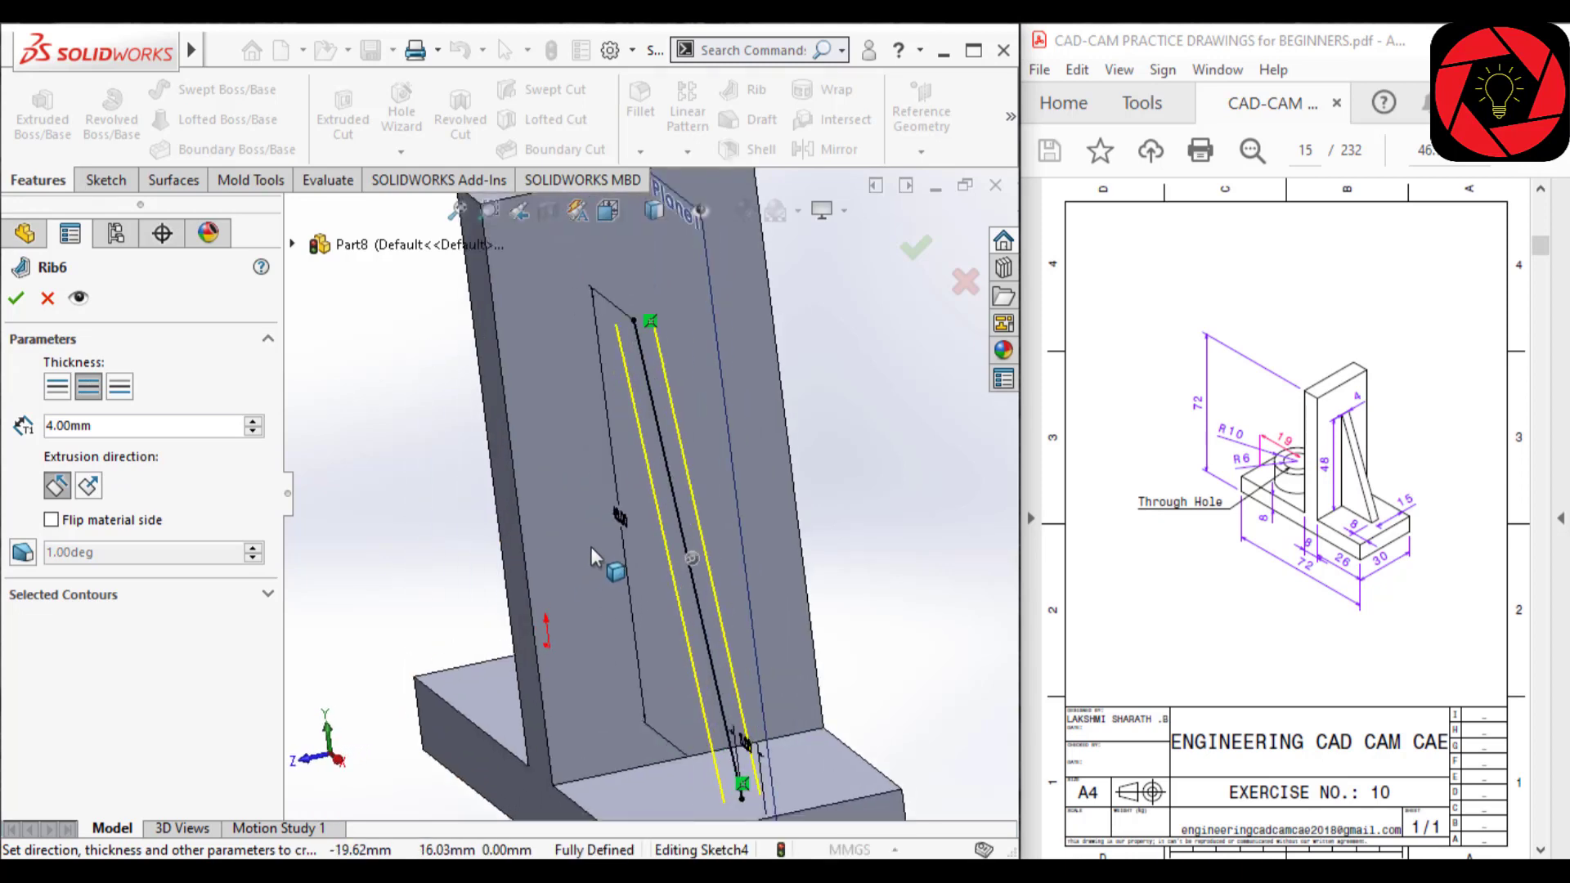
click(121, 388)
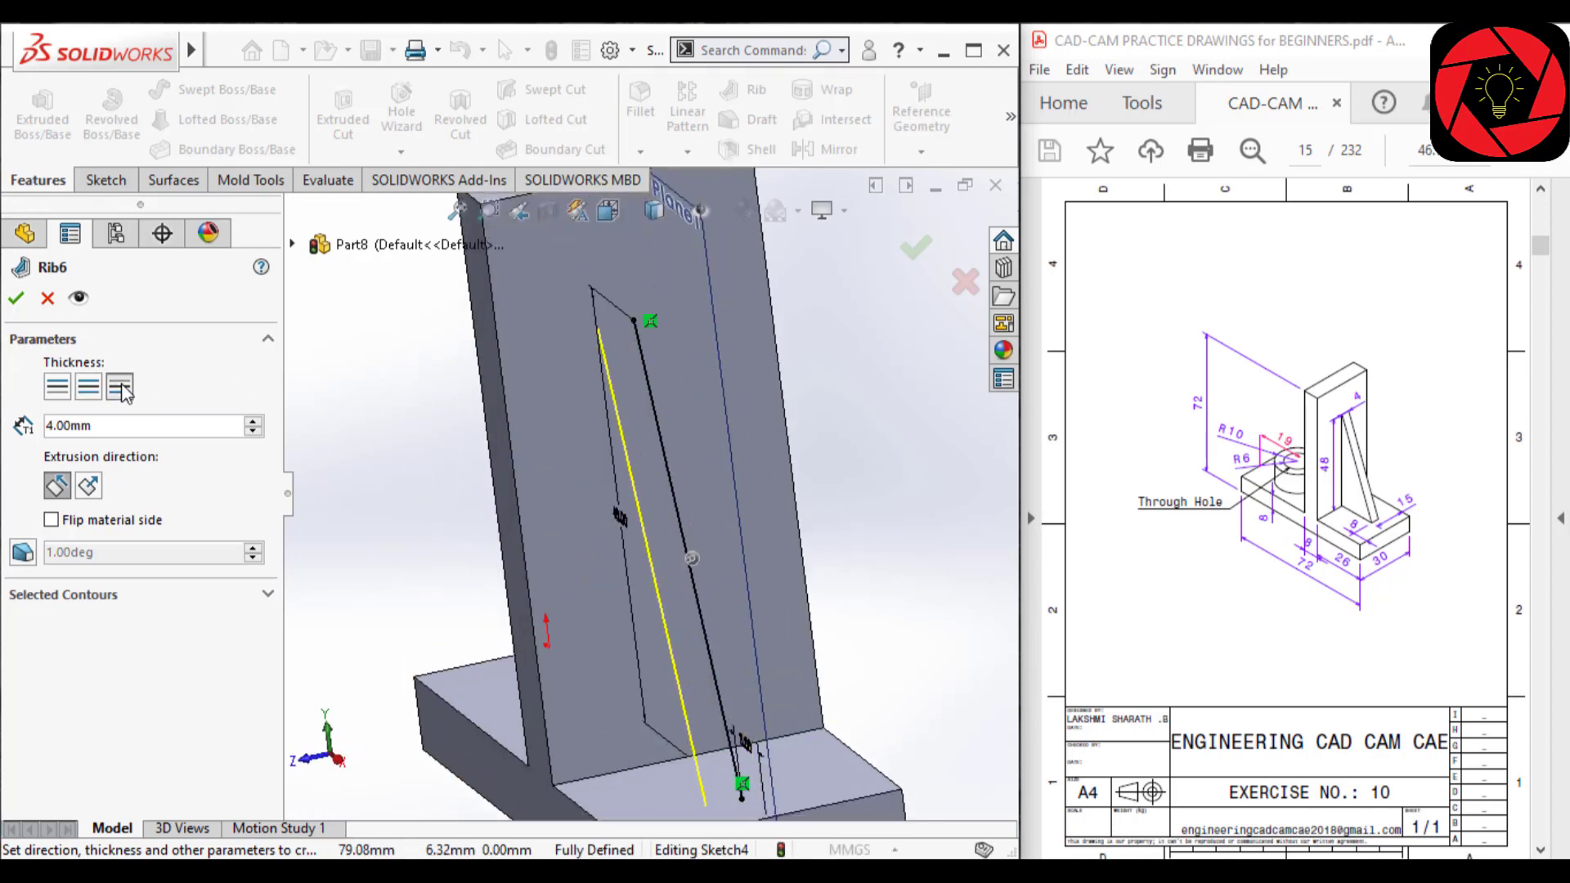
click(57, 388)
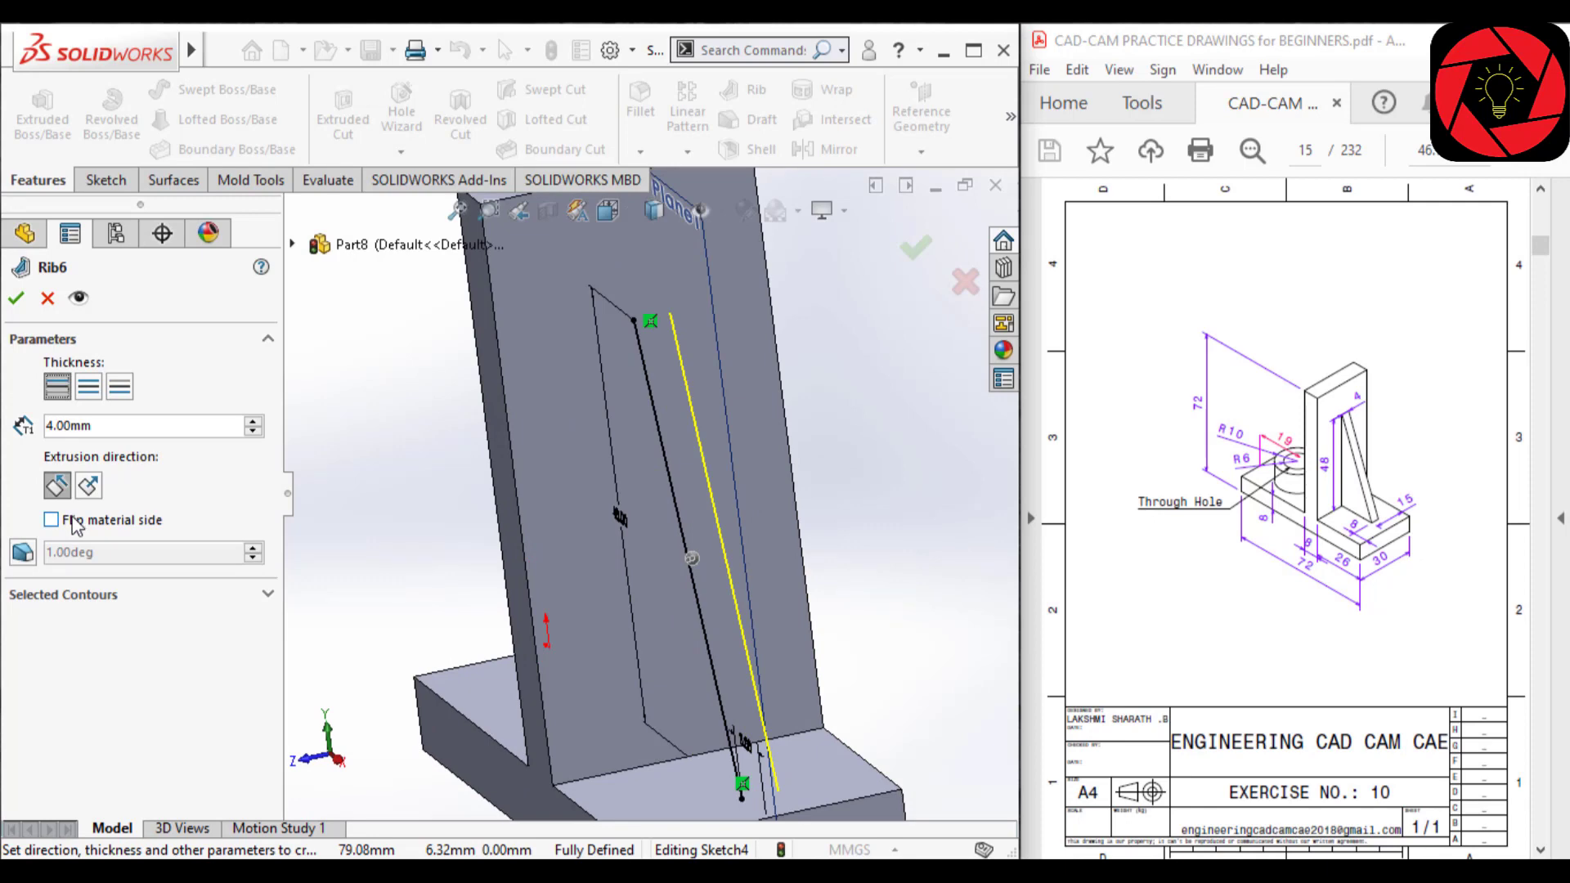
middle_drag(463, 532, 581, 551)
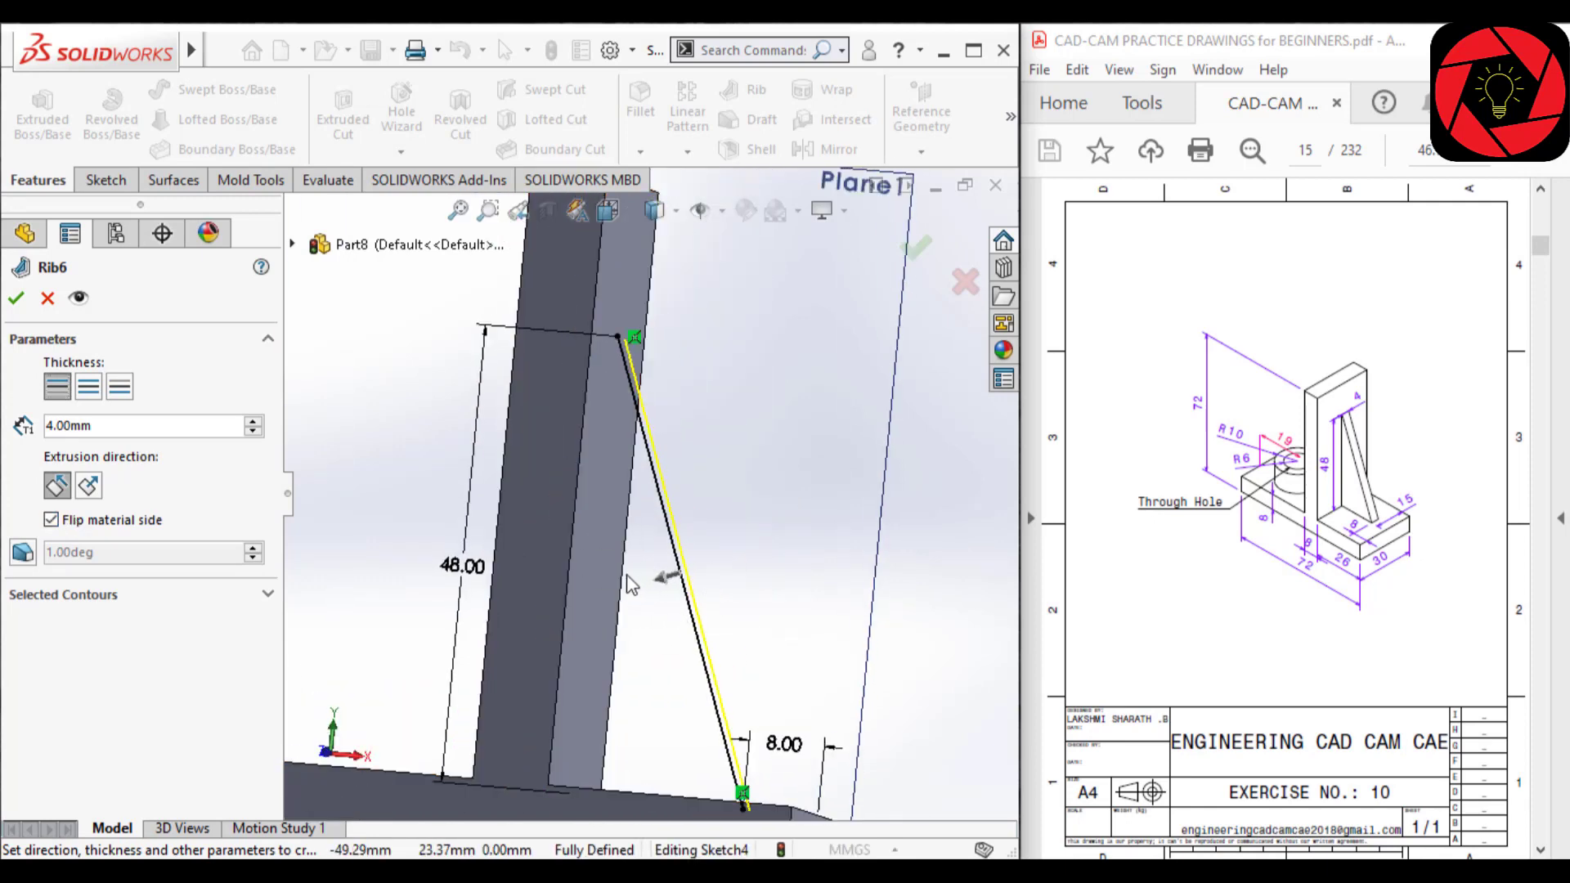
click(914, 248)
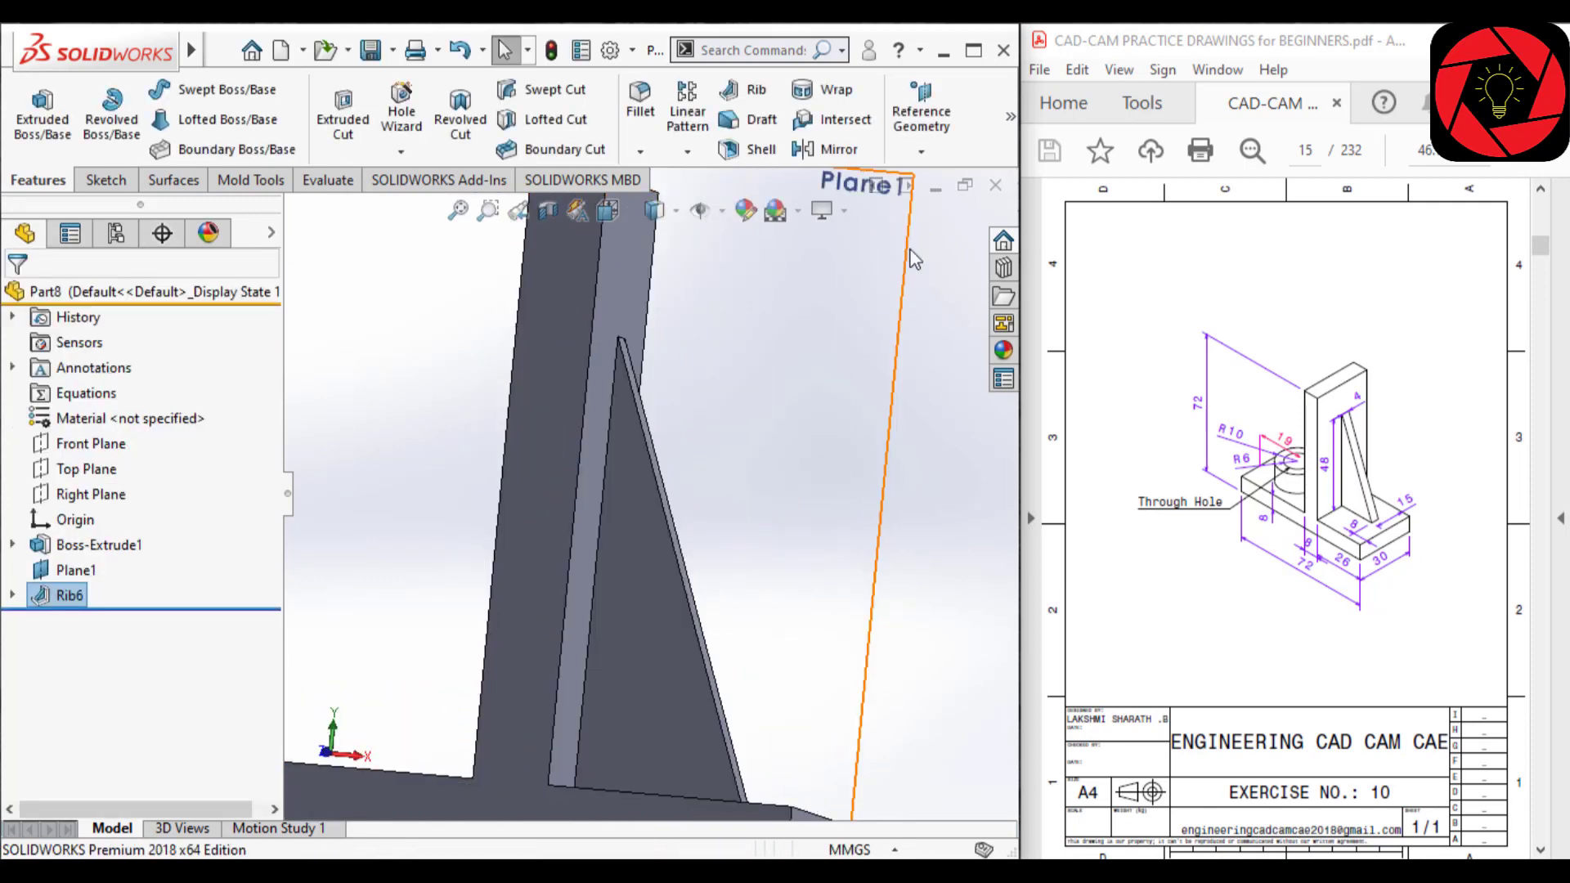
Hide the offset reference plane used for the rib
key(f)
middle_drag(887, 532, 801, 380)
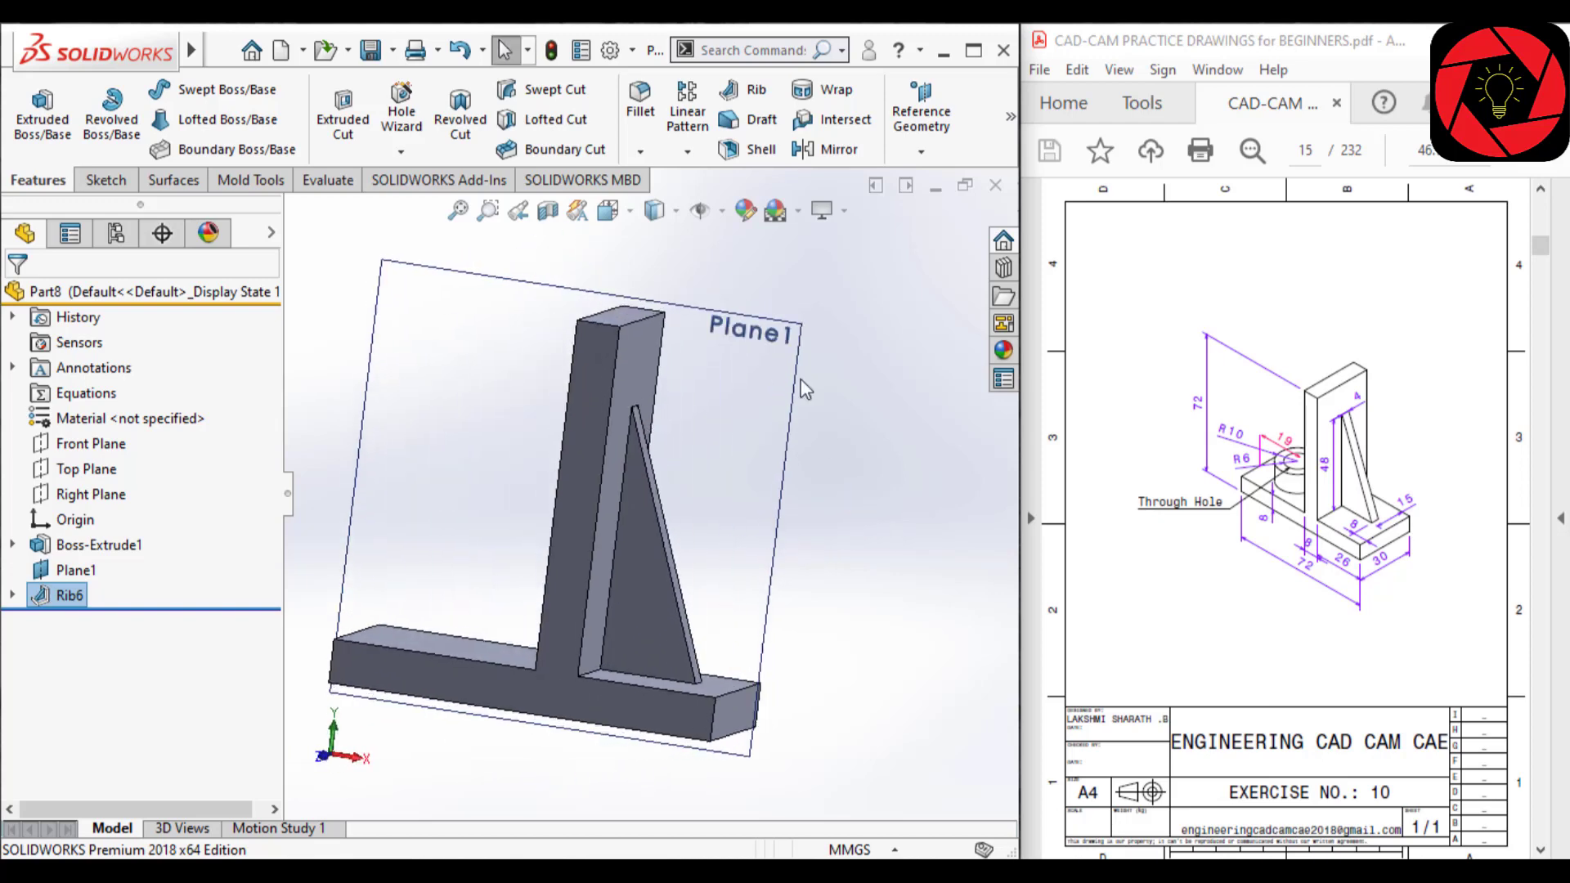
click(790, 352)
click(927, 284)
Sketch a circle on the base's left top face, centred about 18 mm from the left end and 15 mm from the front edge
middle_drag(743, 512, 489, 604)
click(503, 563)
click(512, 538)
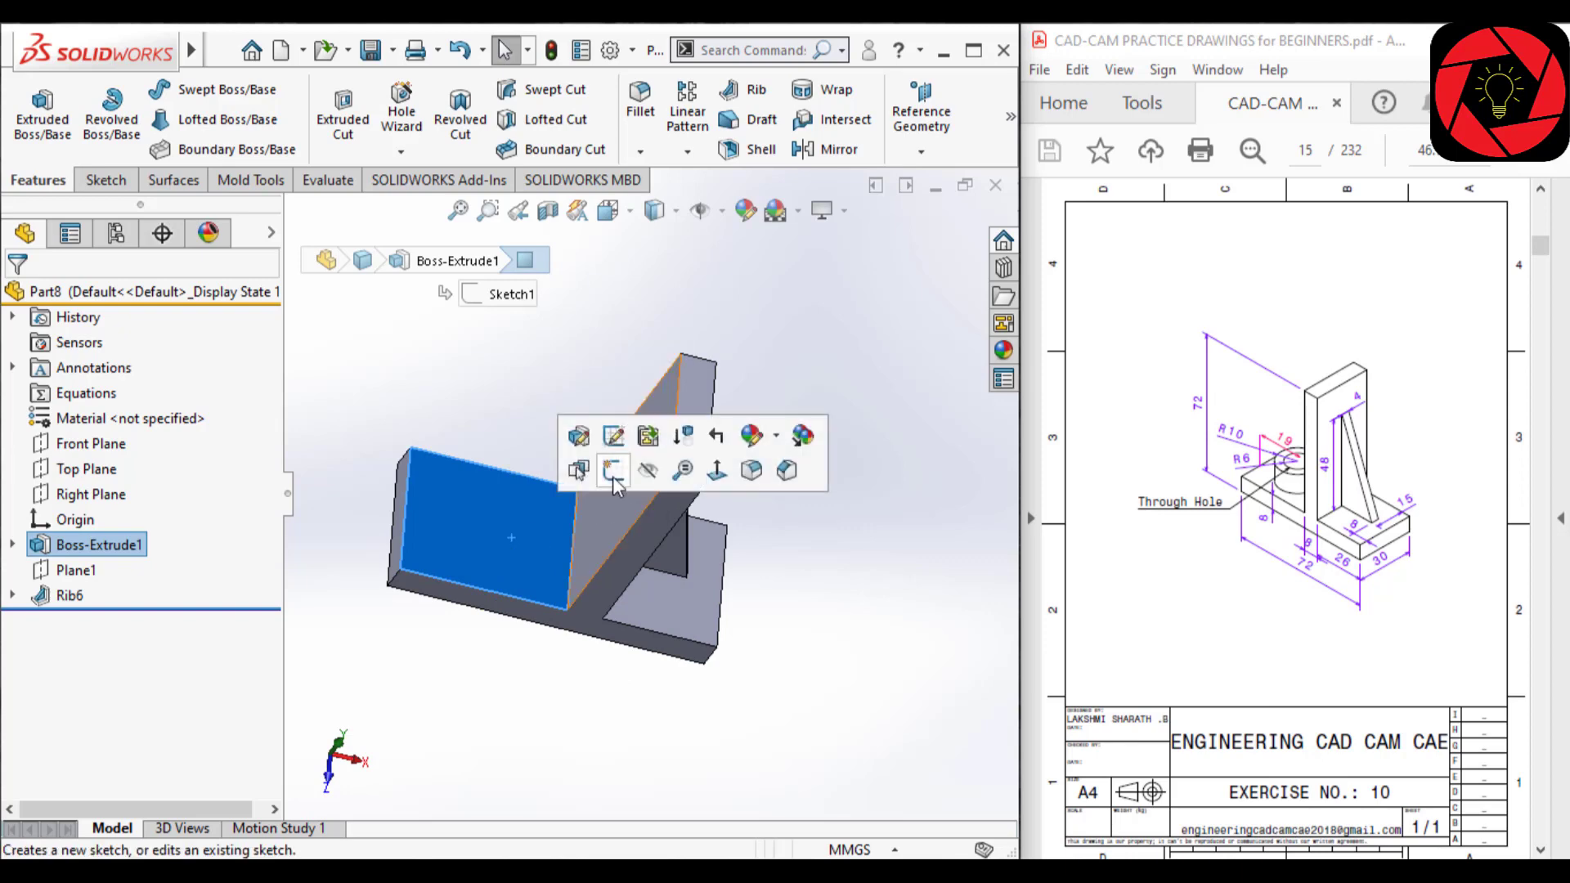
click(617, 468)
key(space)
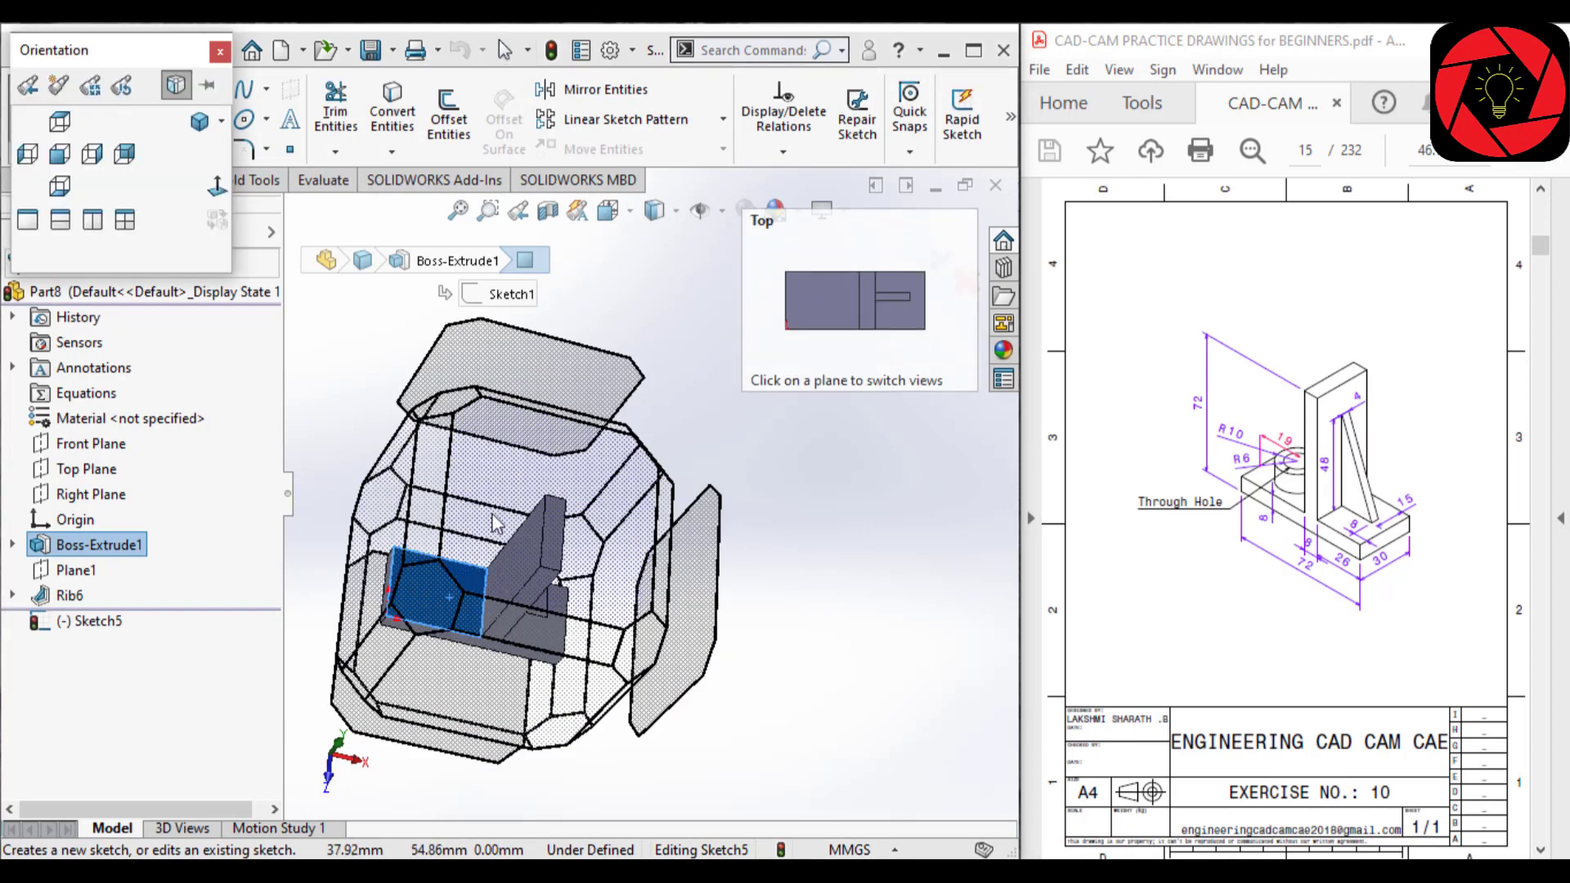
click(211, 176)
scroll(460, 624, down, 1)
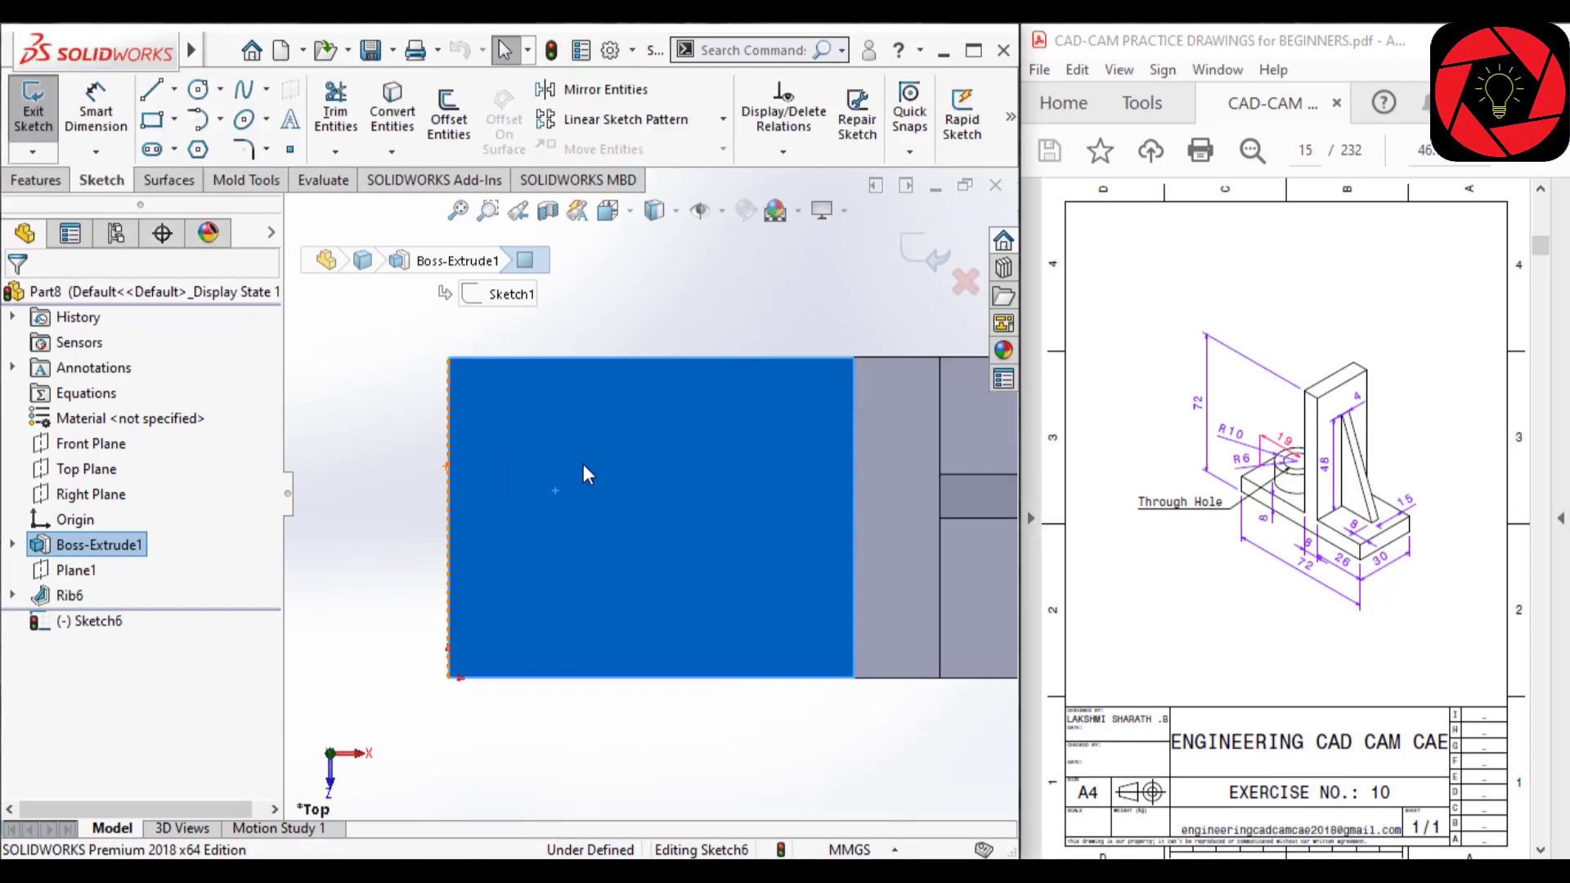
right_drag(583, 464, 610, 513)
click(642, 517)
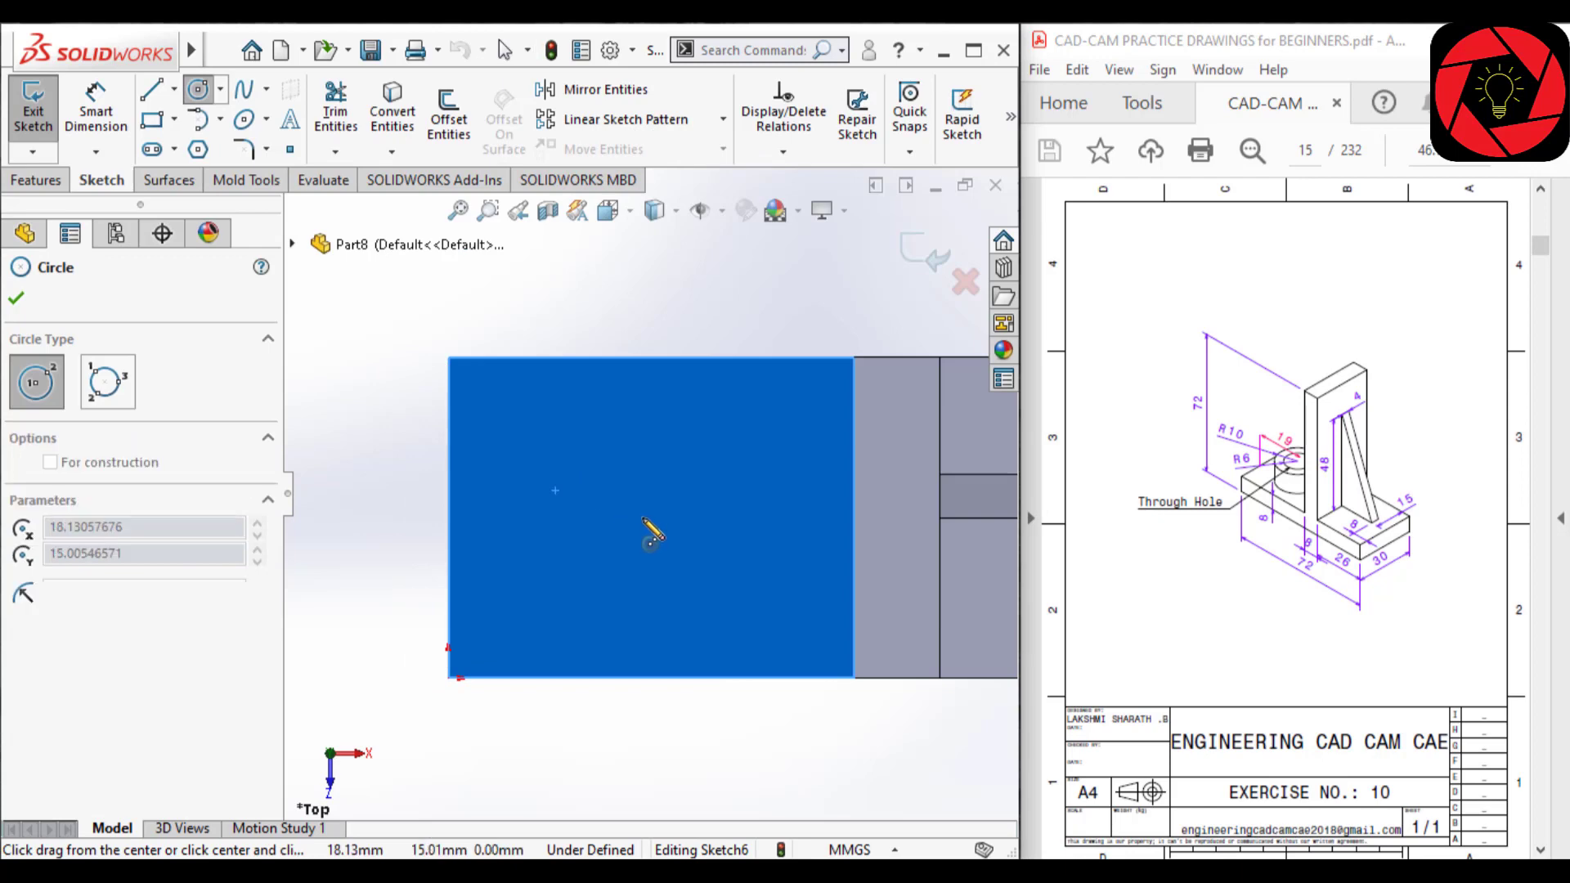
click(746, 575)
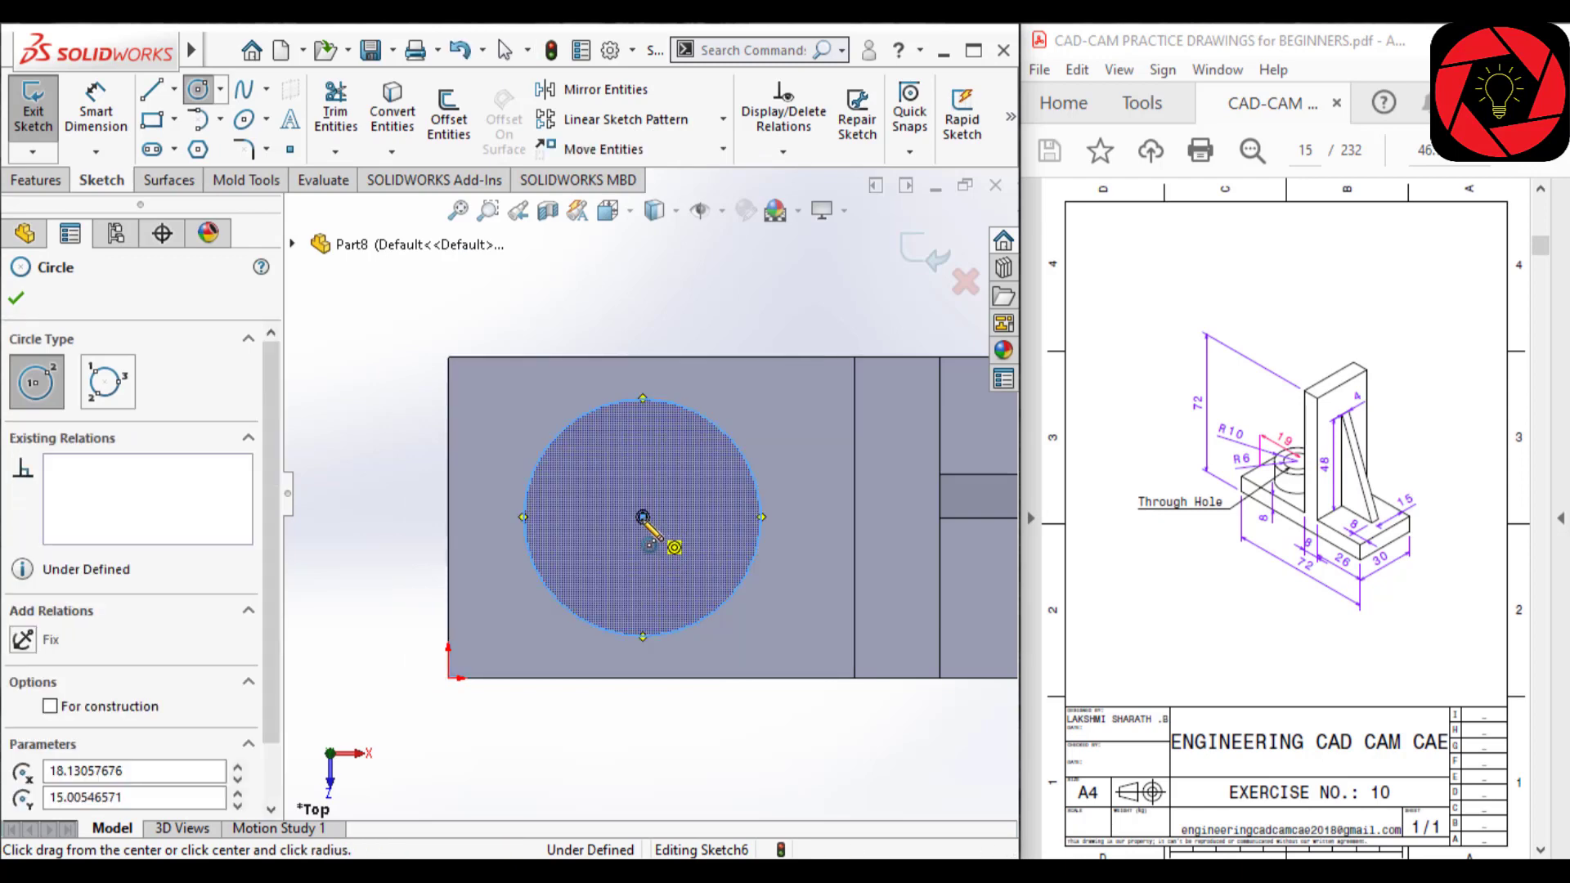
Sketch a second, smaller circle about 14 mm in diameter, concentric with the first circle on the base's left top face
click(643, 517)
click(719, 523)
key(Escape)
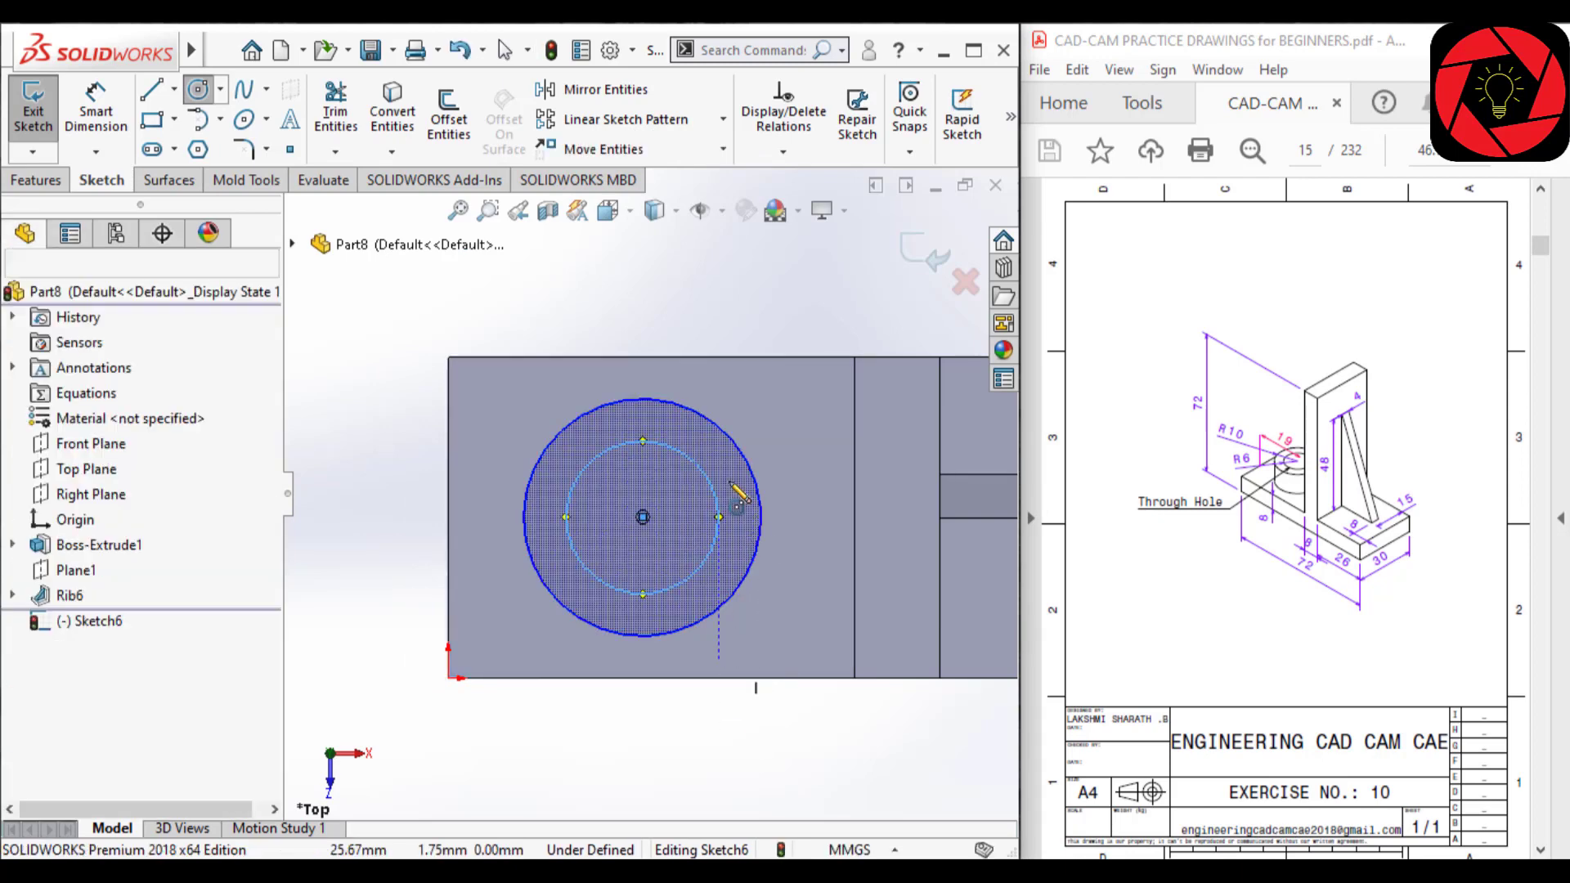
Dimension the outer circle to a 20 mm diameter, entered as 10*2, and display the dimension as a radius
right_drag(738, 493, 708, 426)
click(524, 415)
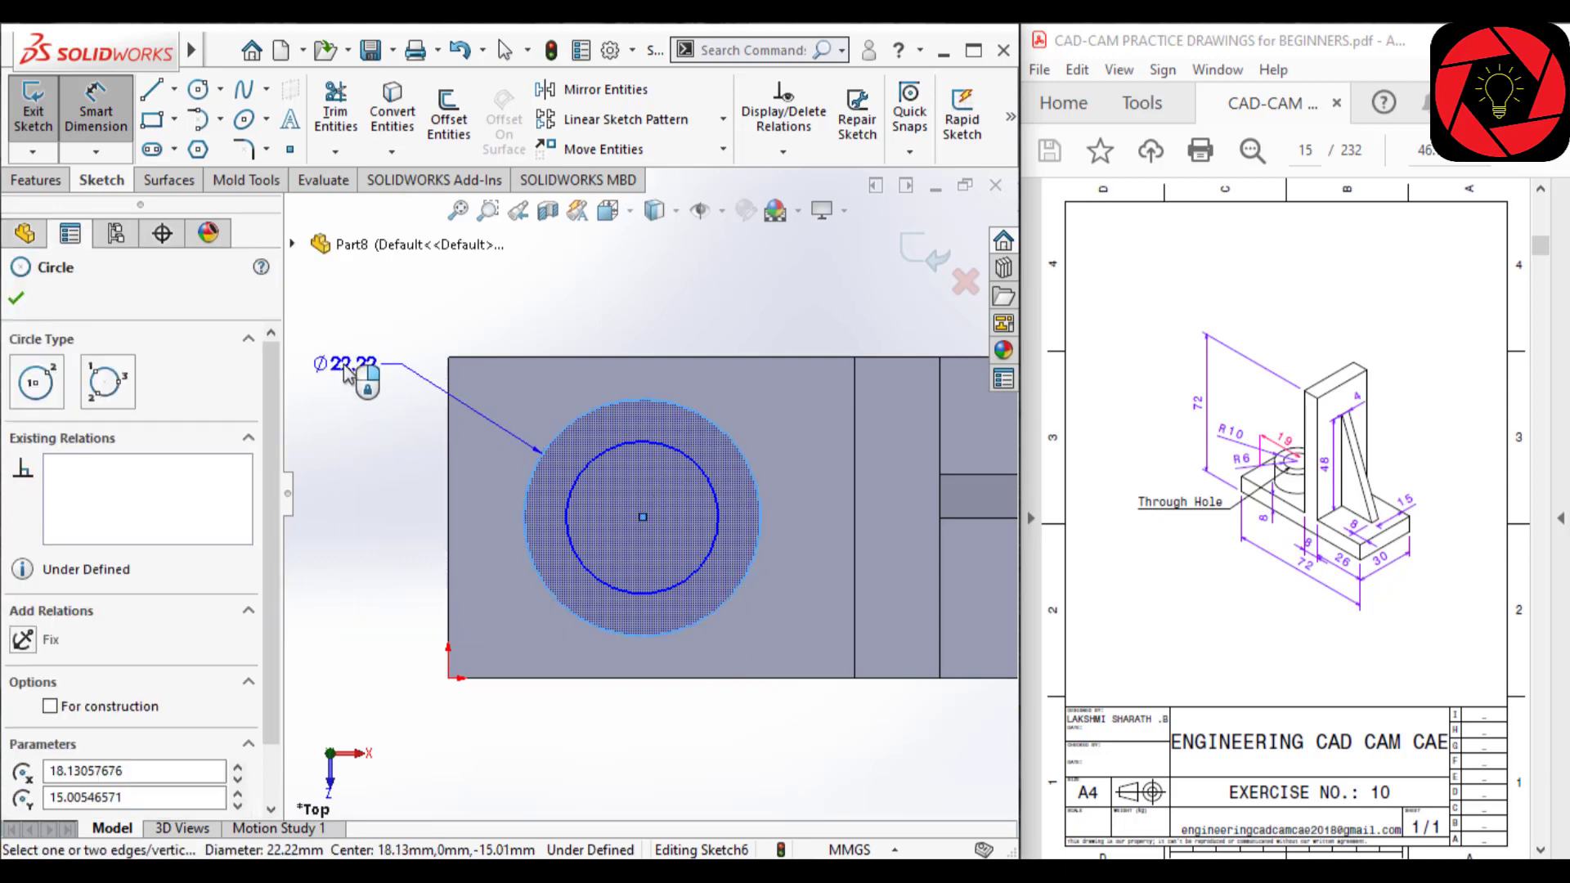
click(348, 372)
text(10)
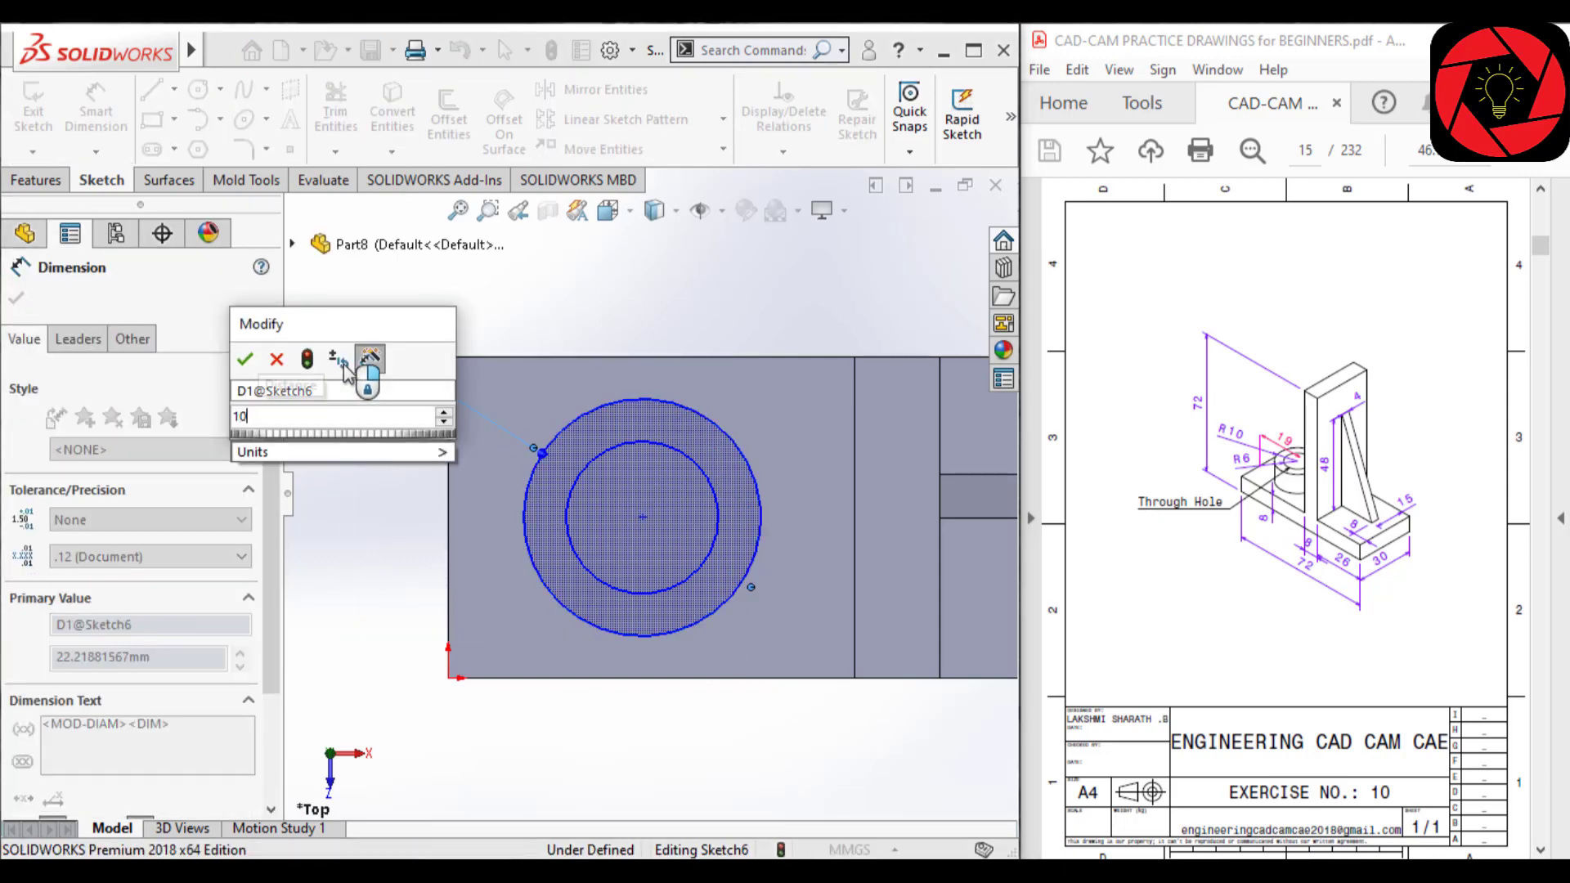
text(*2)
key(Return)
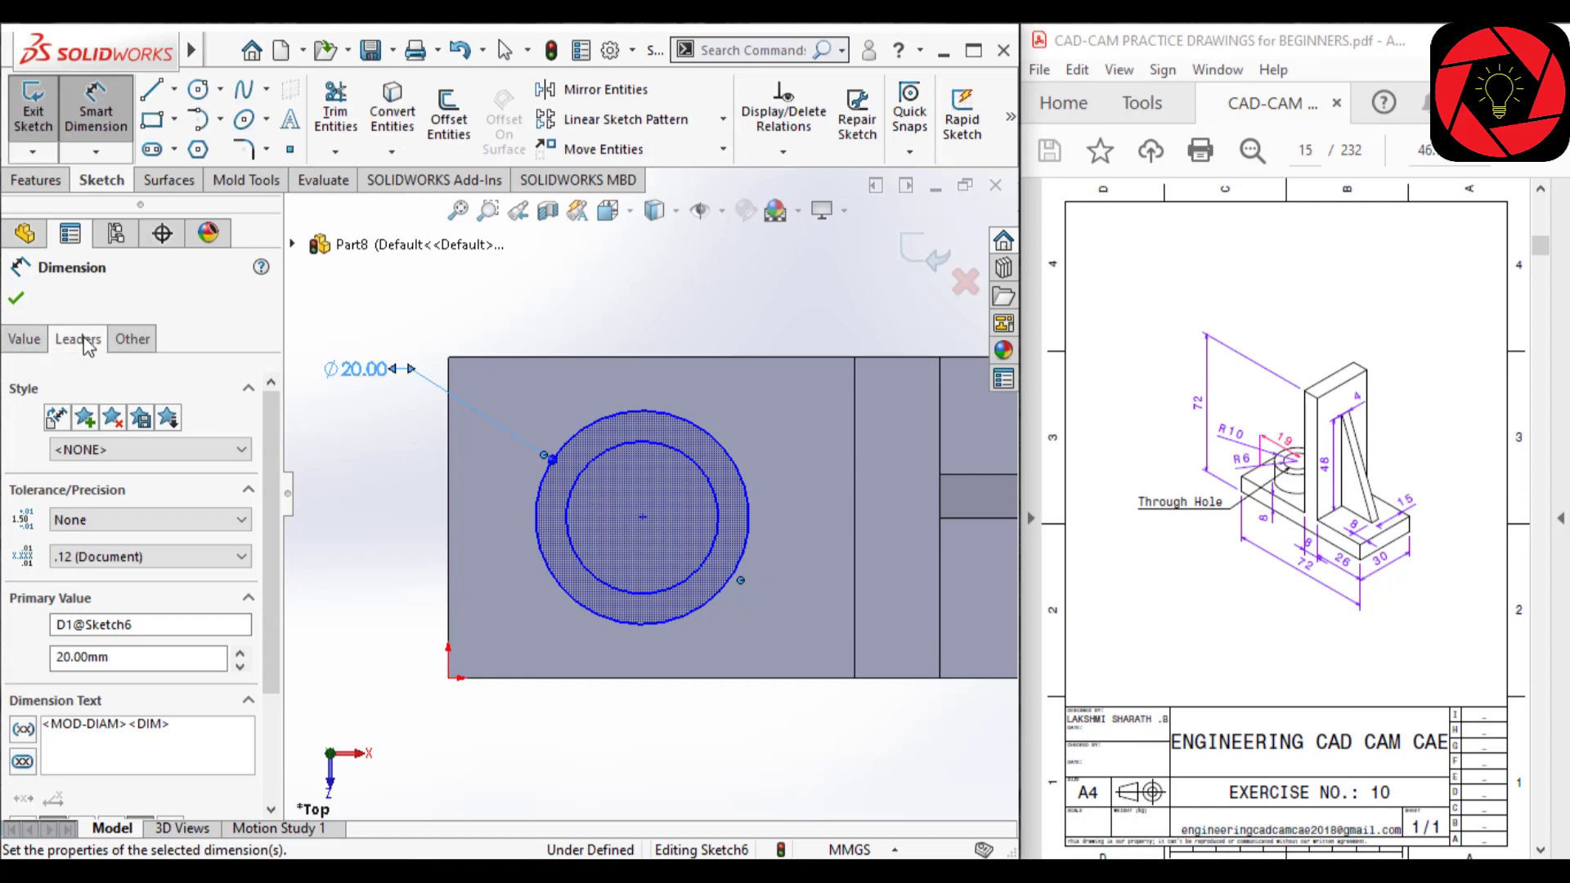
click(77, 339)
click(64, 490)
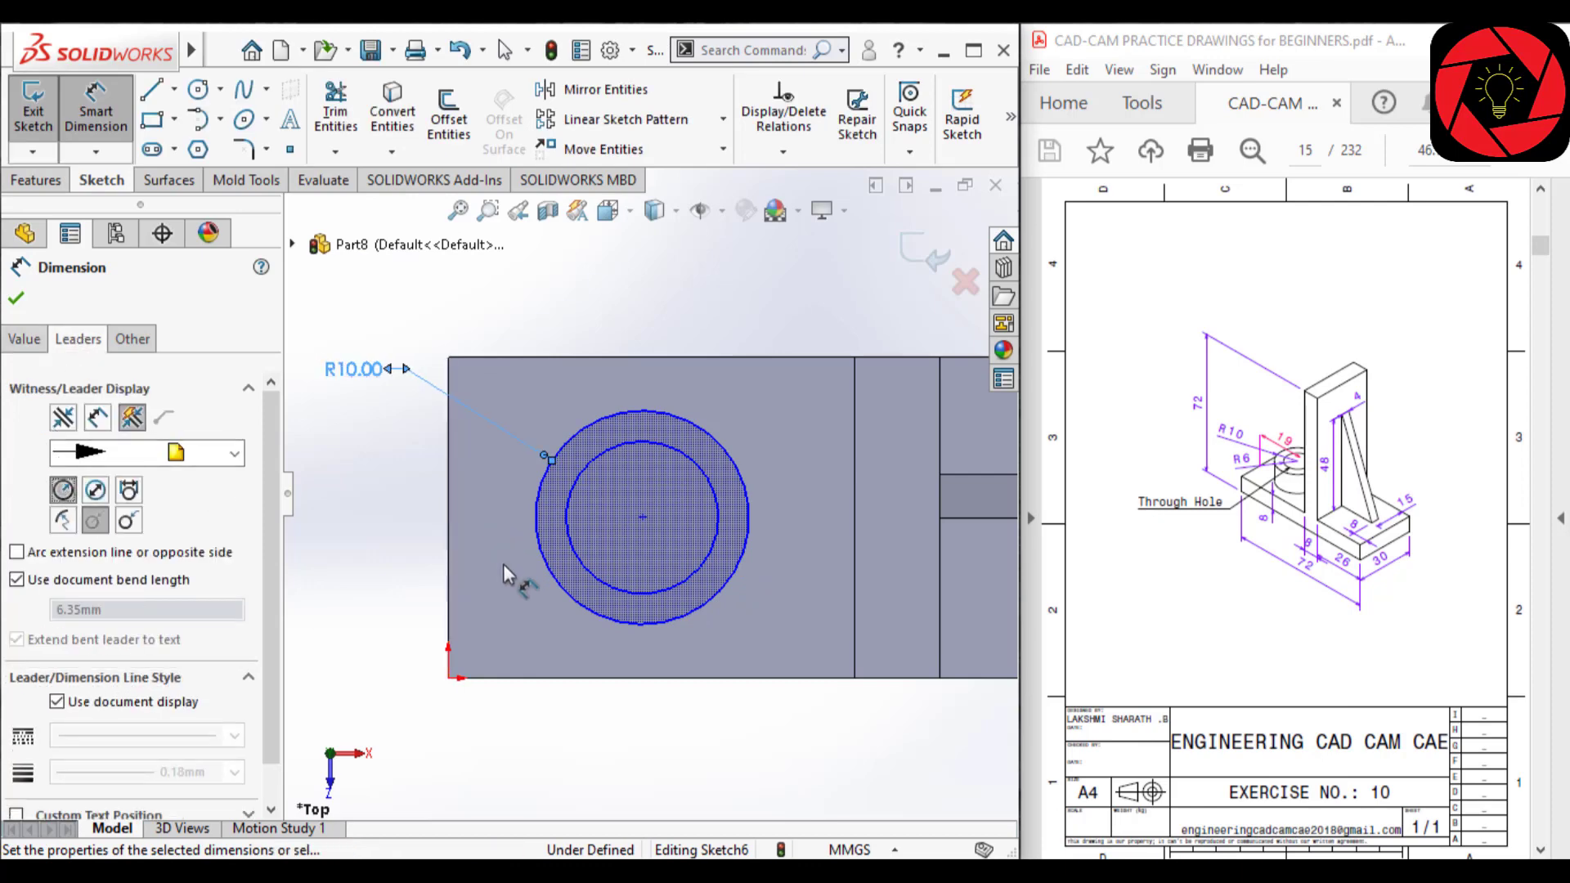
Dimension the inner circle to a 12 mm diameter and display the dimension as a radius
click(573, 550)
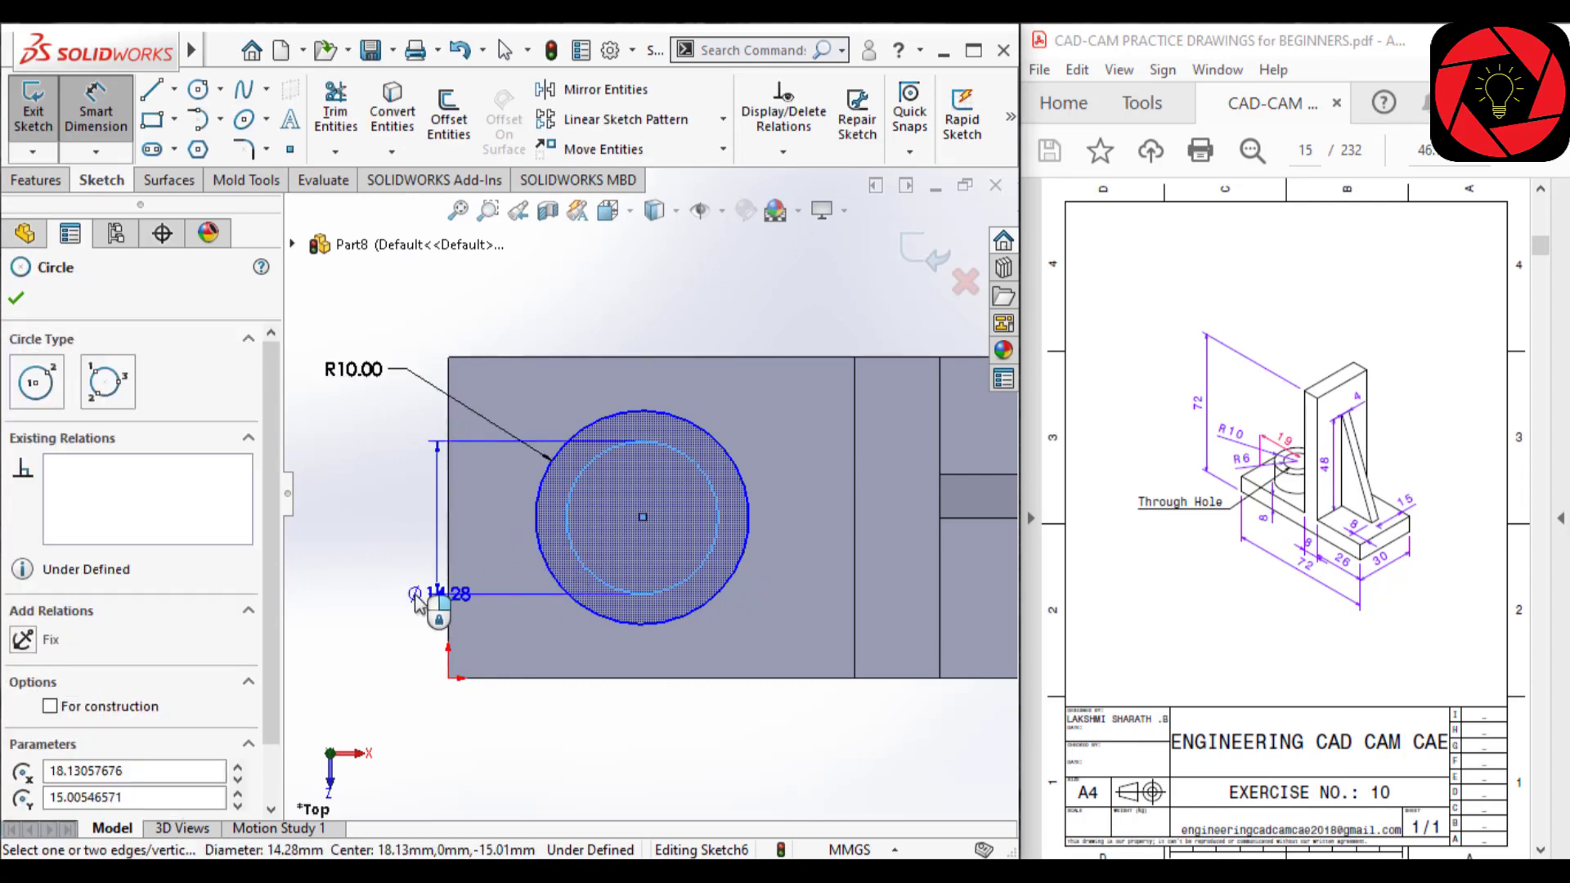
click(377, 641)
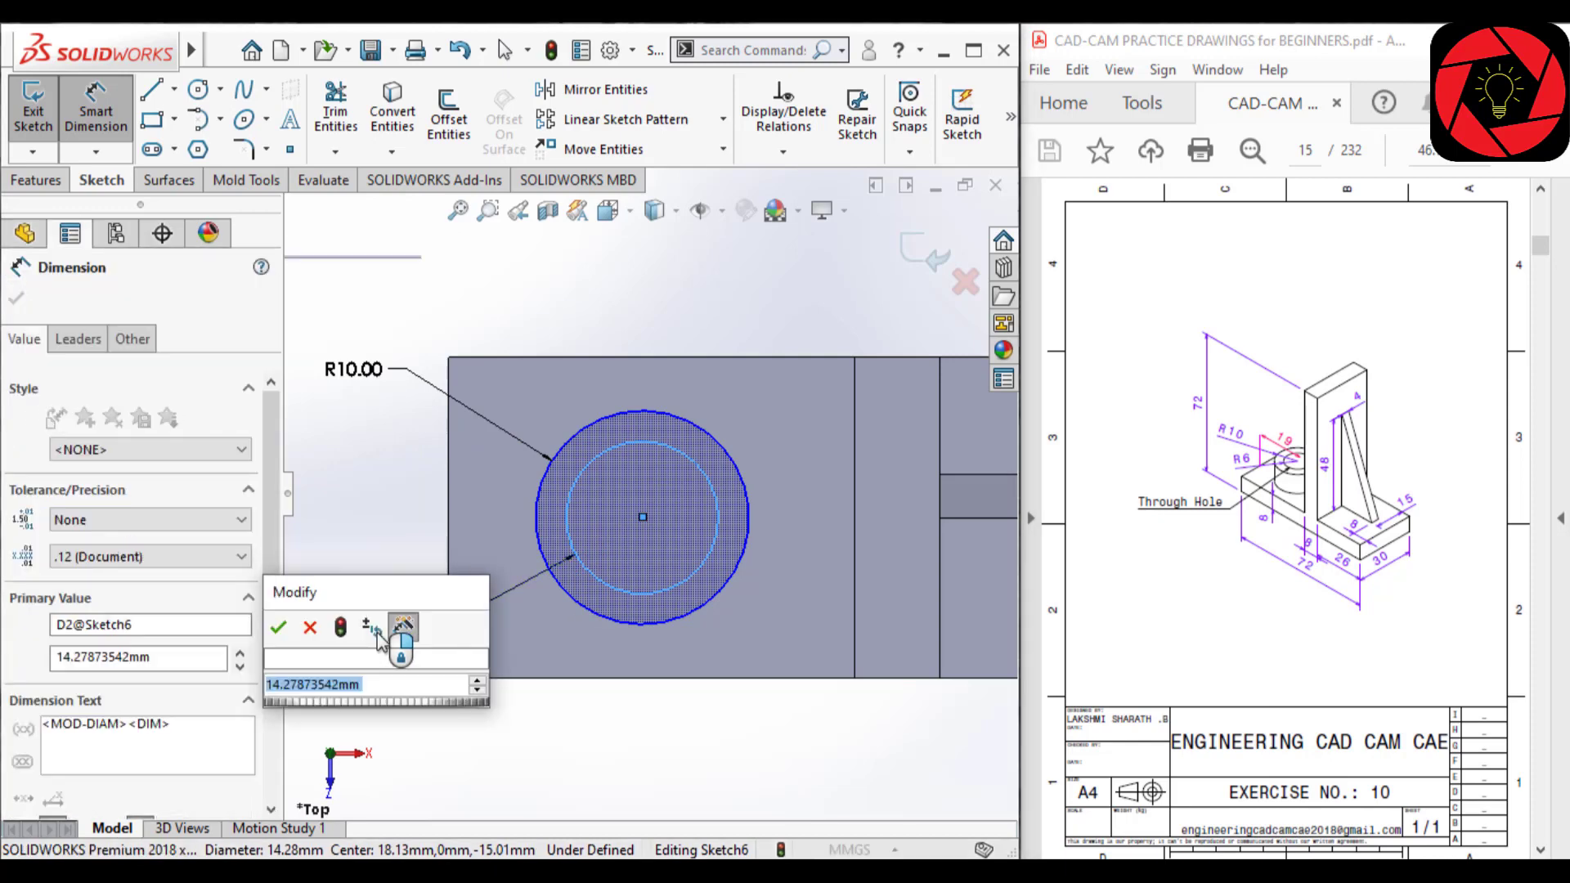
text(6*5)
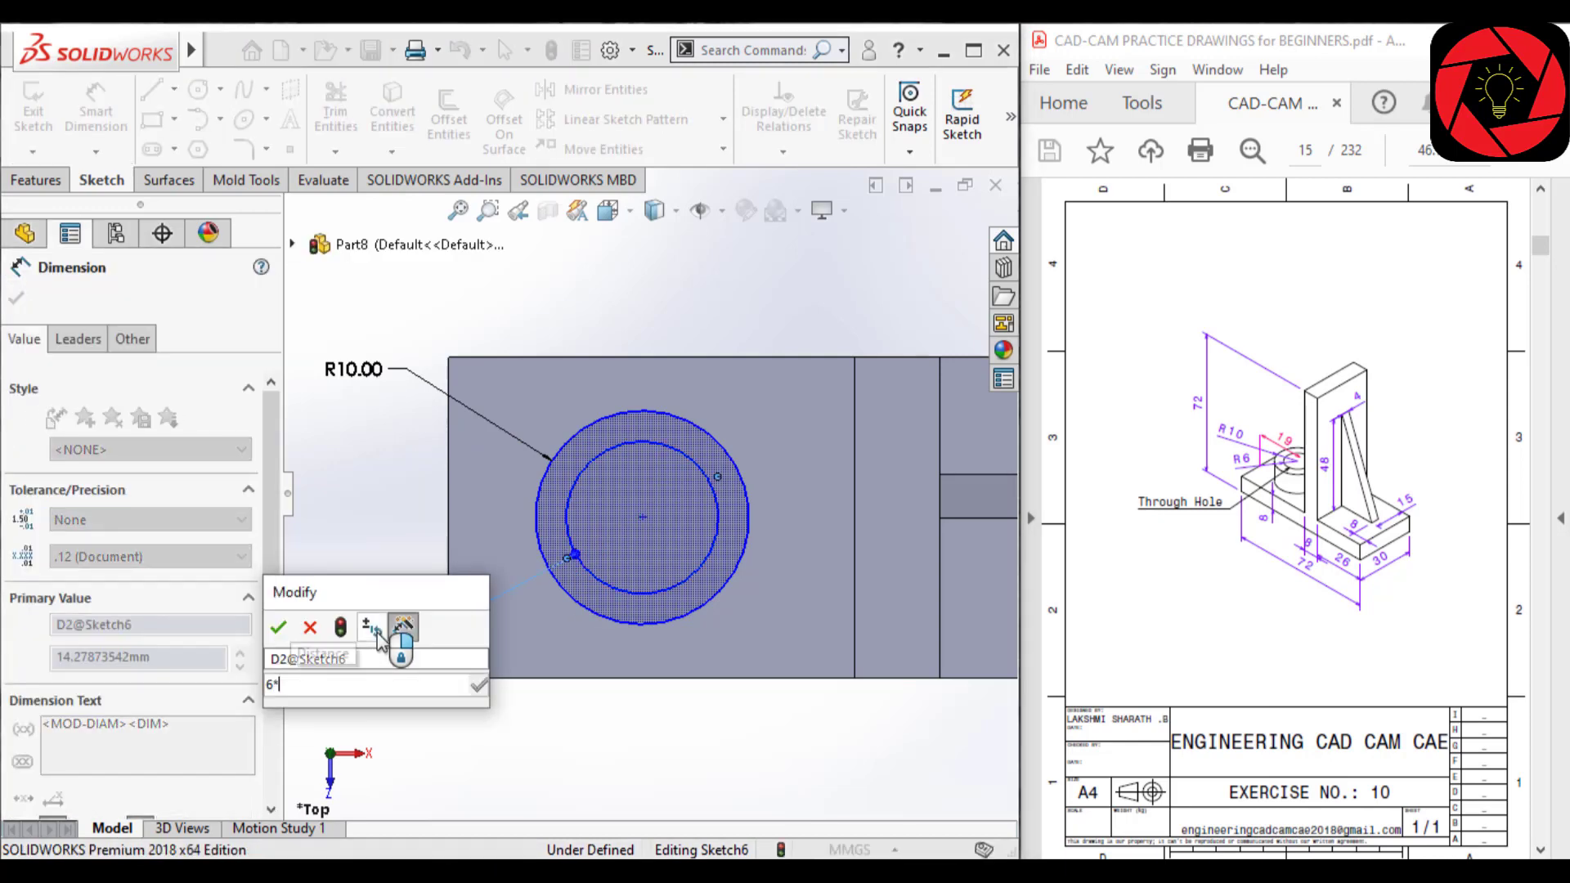
key(Escape)
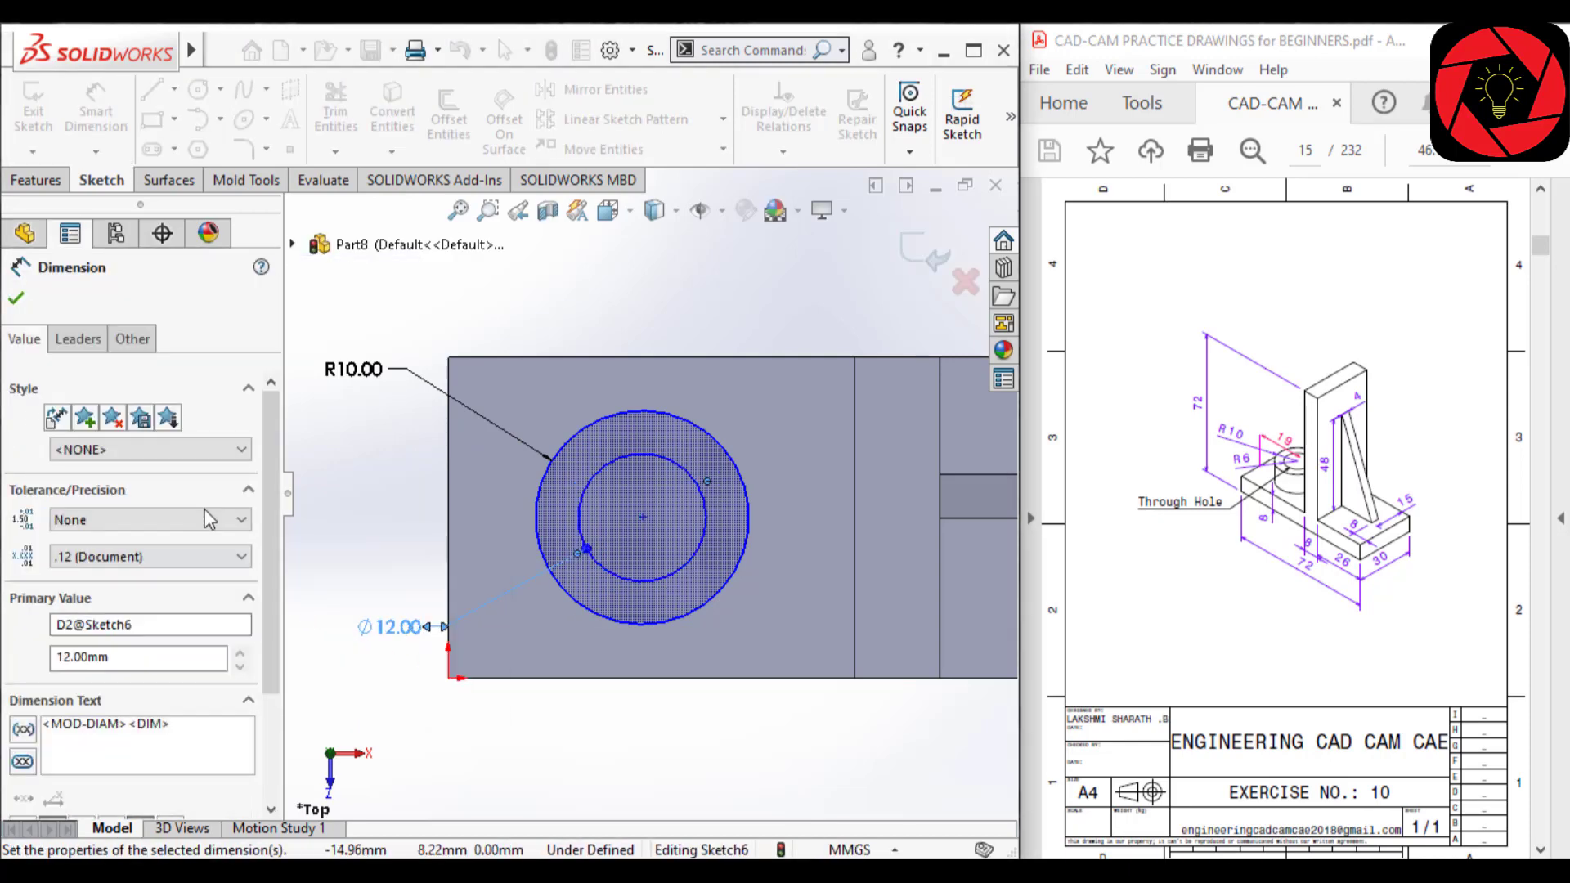
click(77, 338)
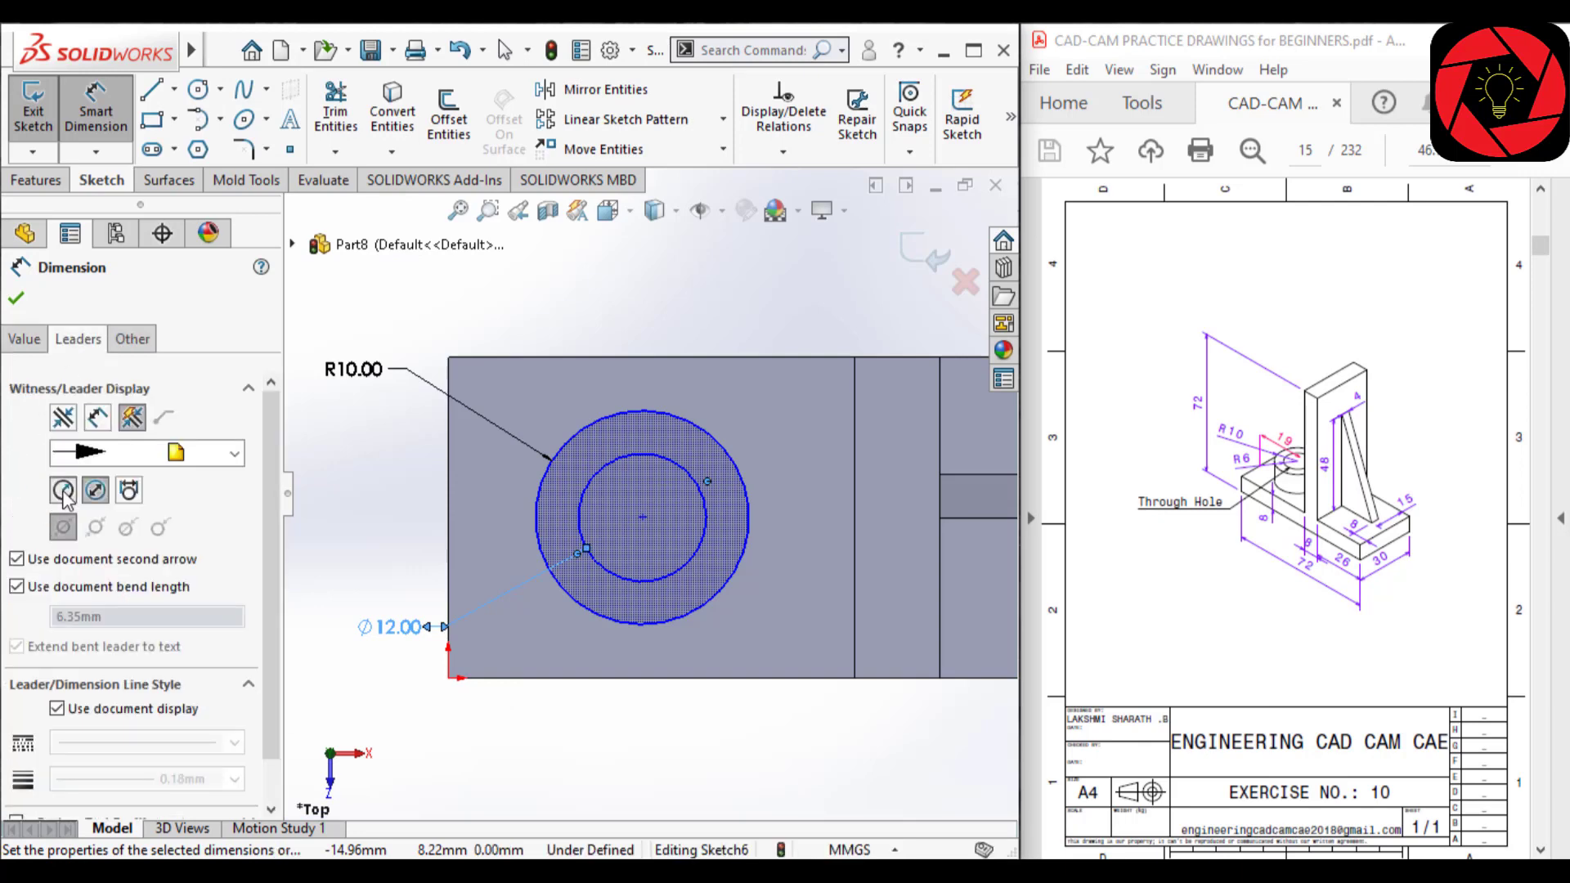
click(64, 492)
click(365, 634)
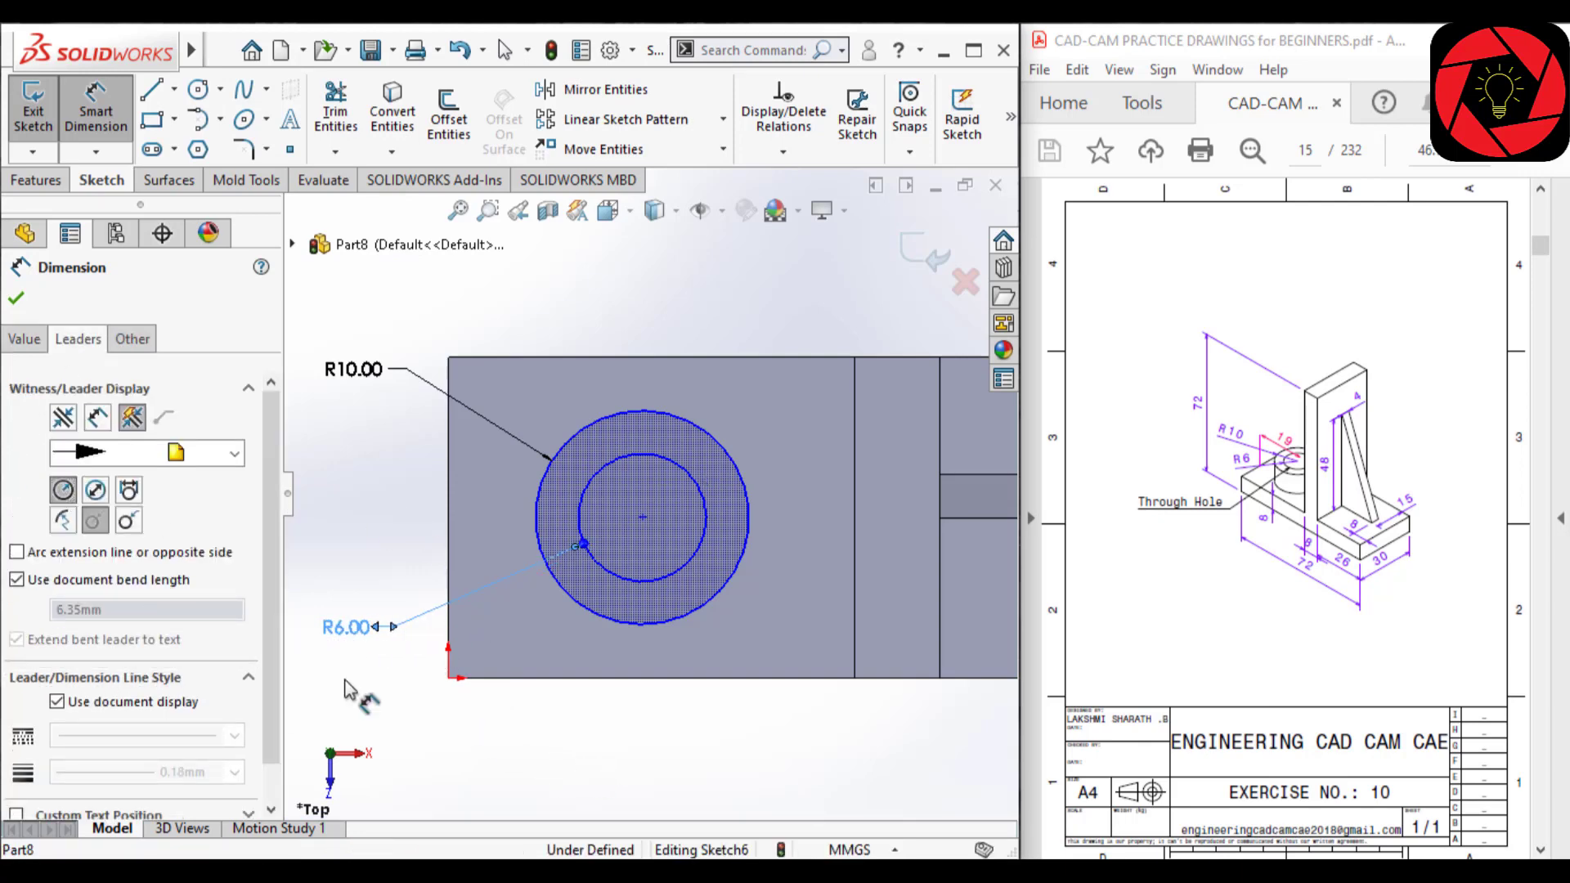
click(572, 751)
Dimension the circles' common centre 19 mm from the base's left edge
scroll(632, 453, up, 2)
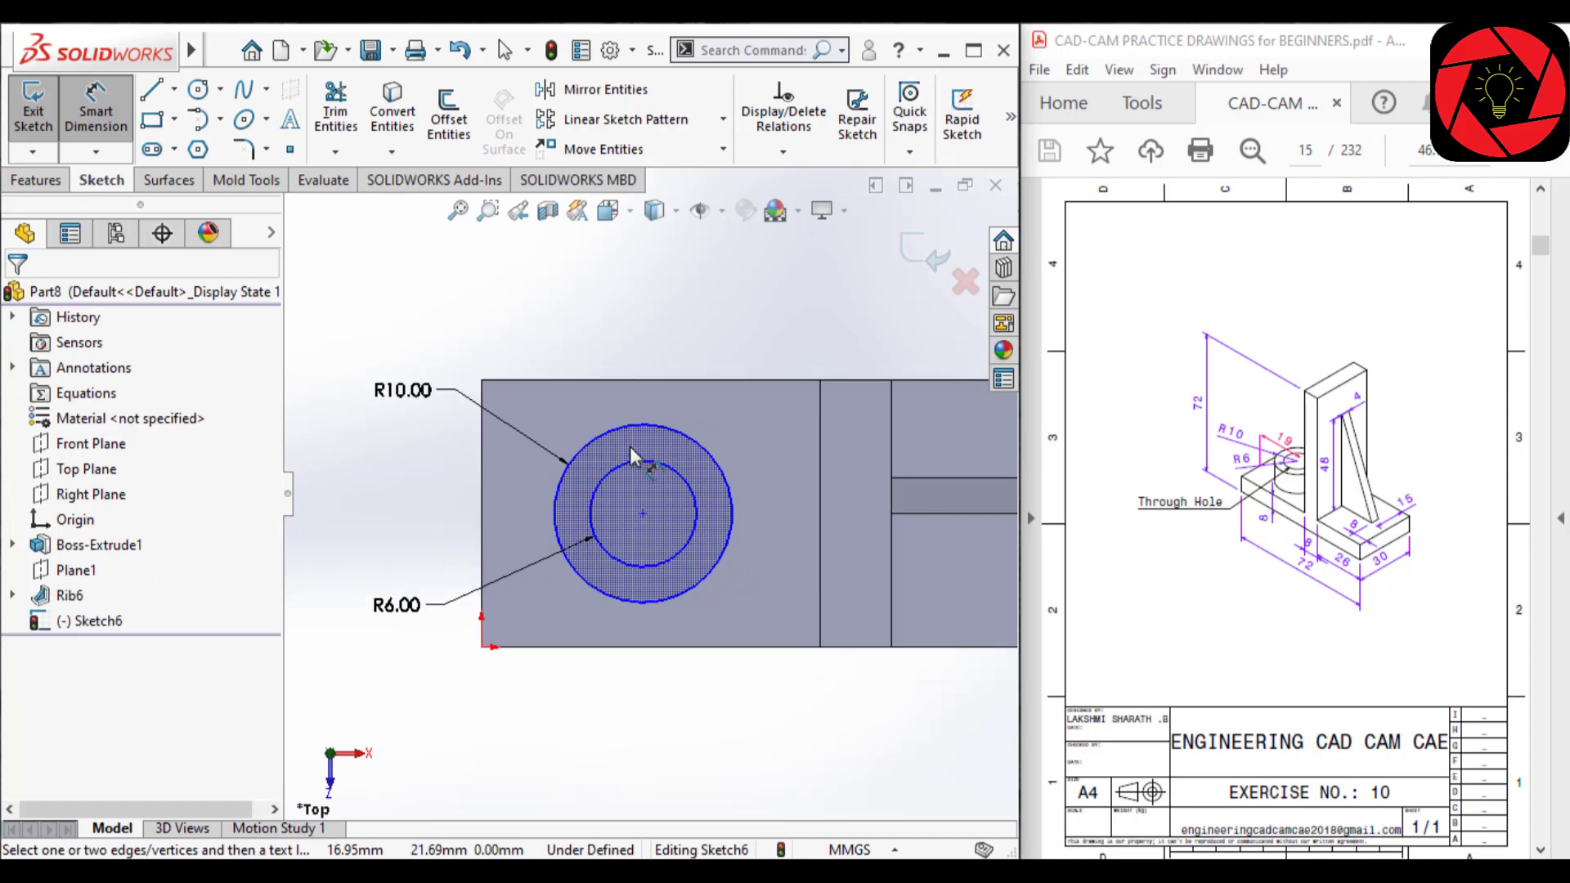
click(643, 514)
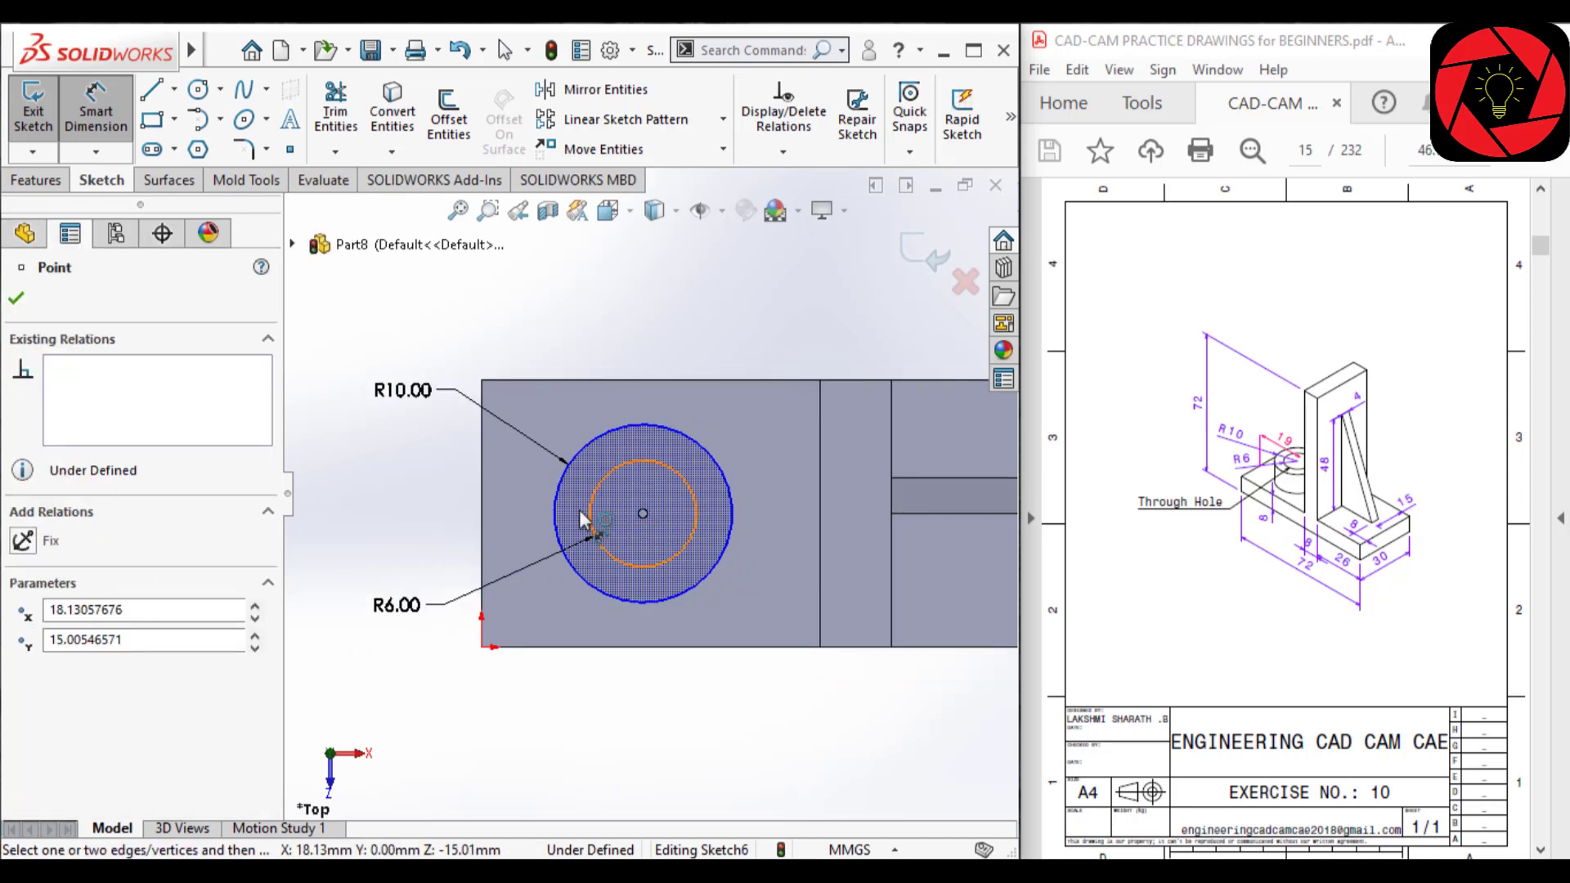
click(481, 495)
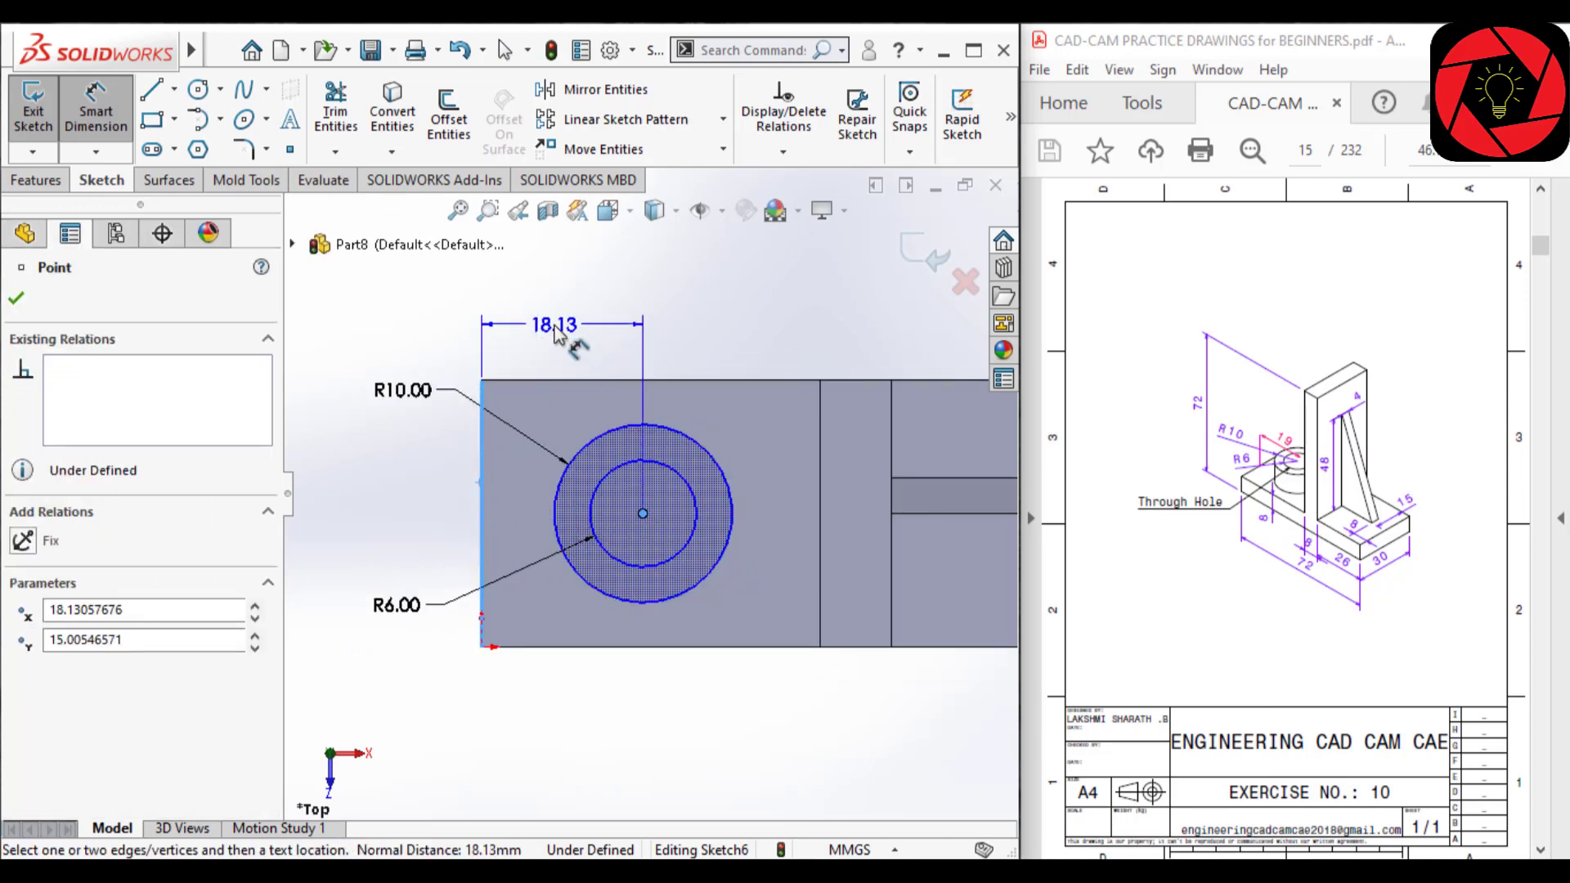
click(556, 334)
text(19)
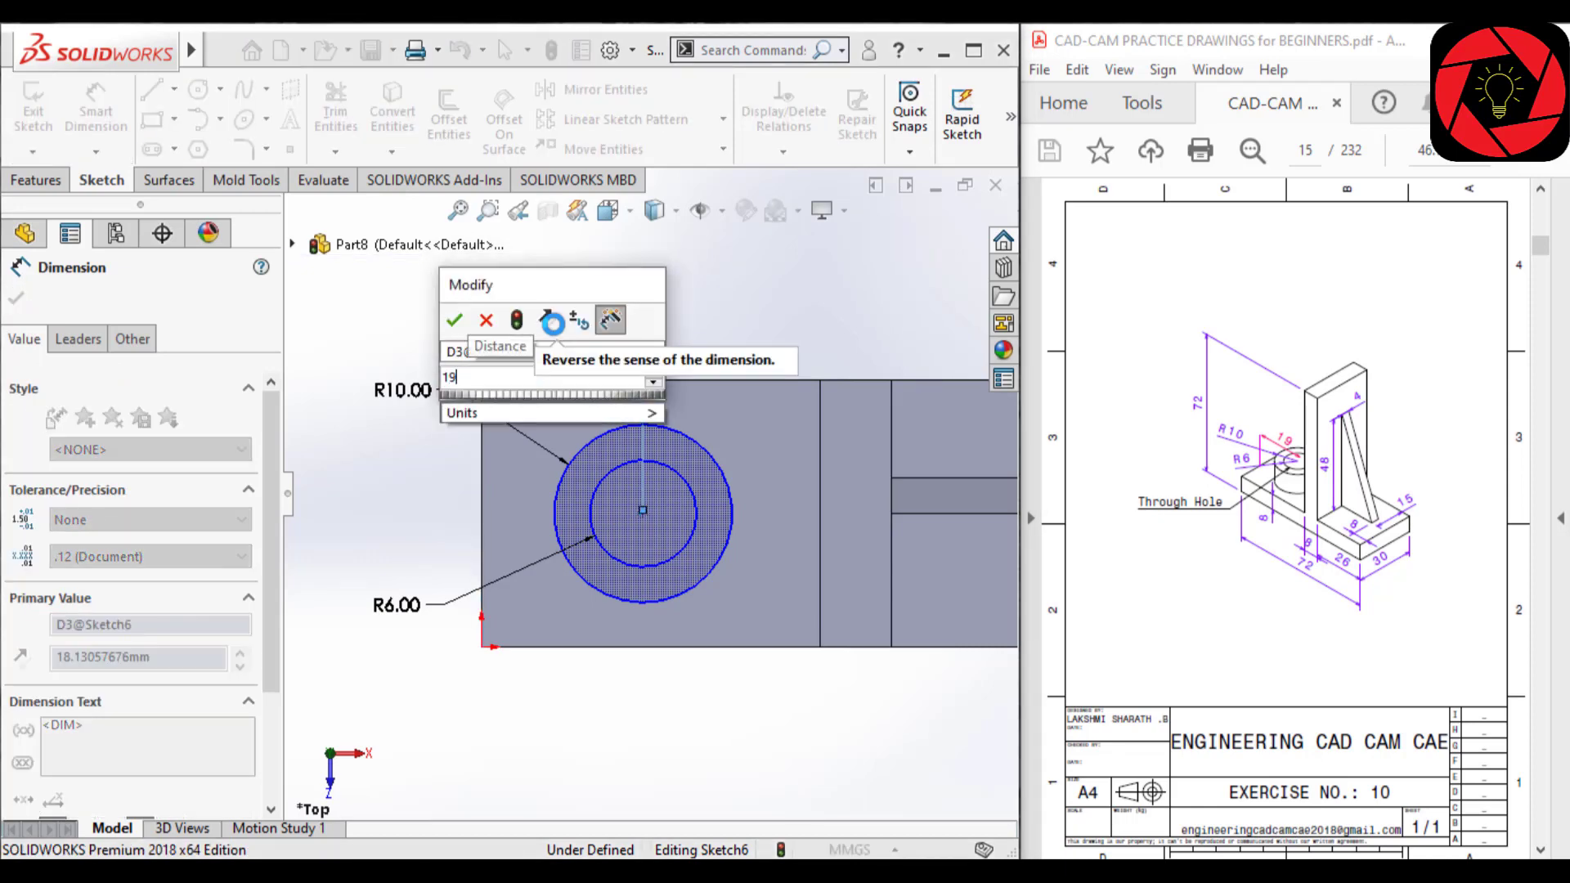
key(Return)
scroll(654, 541, down, 3)
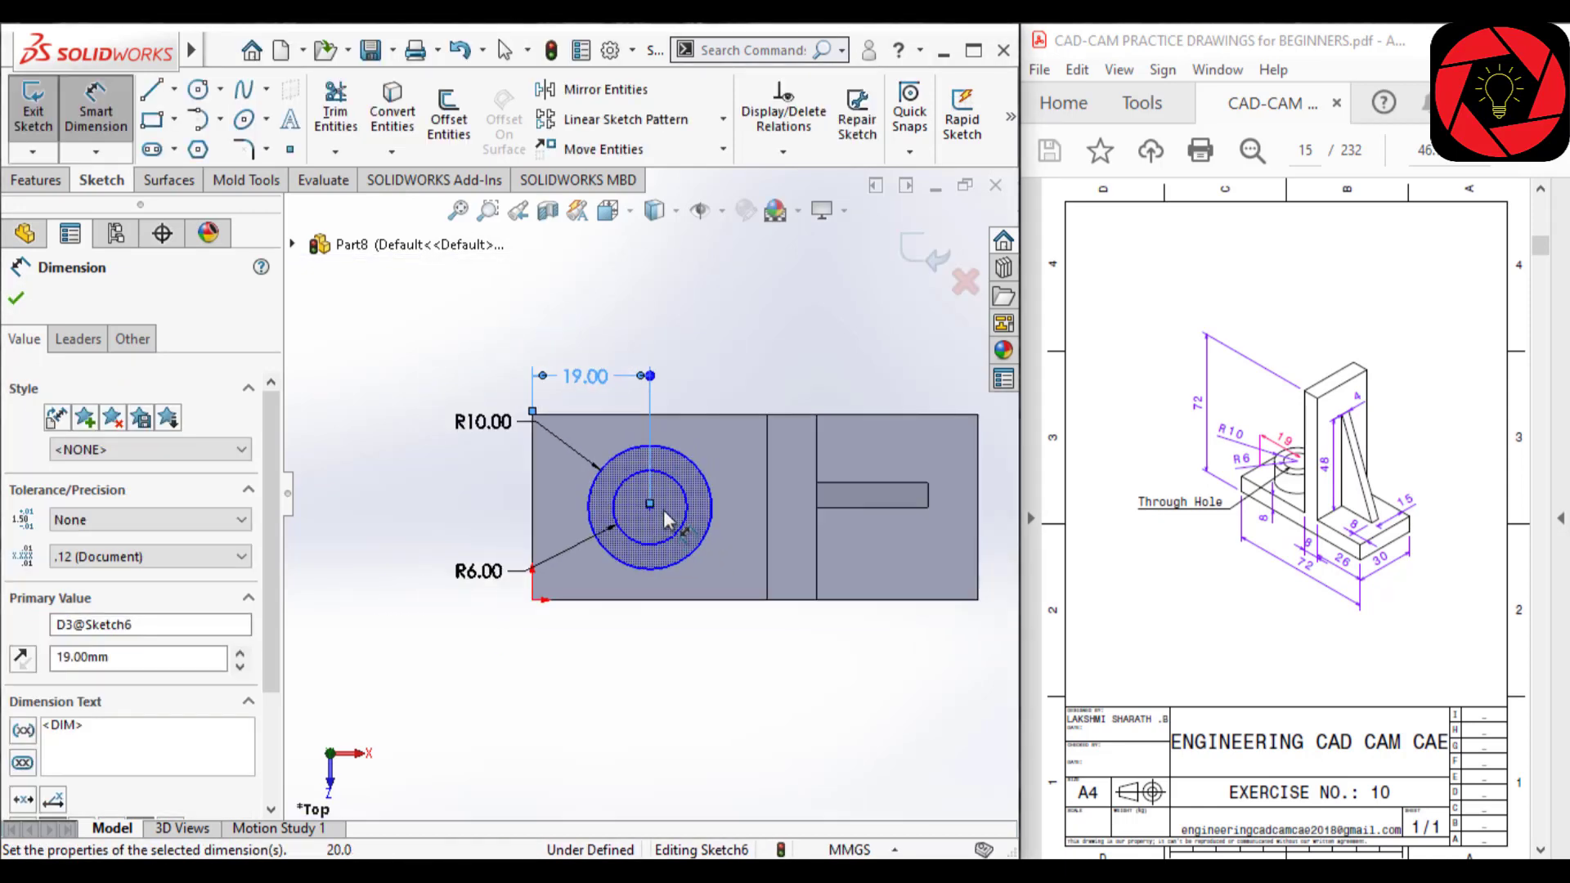
key(Escape)
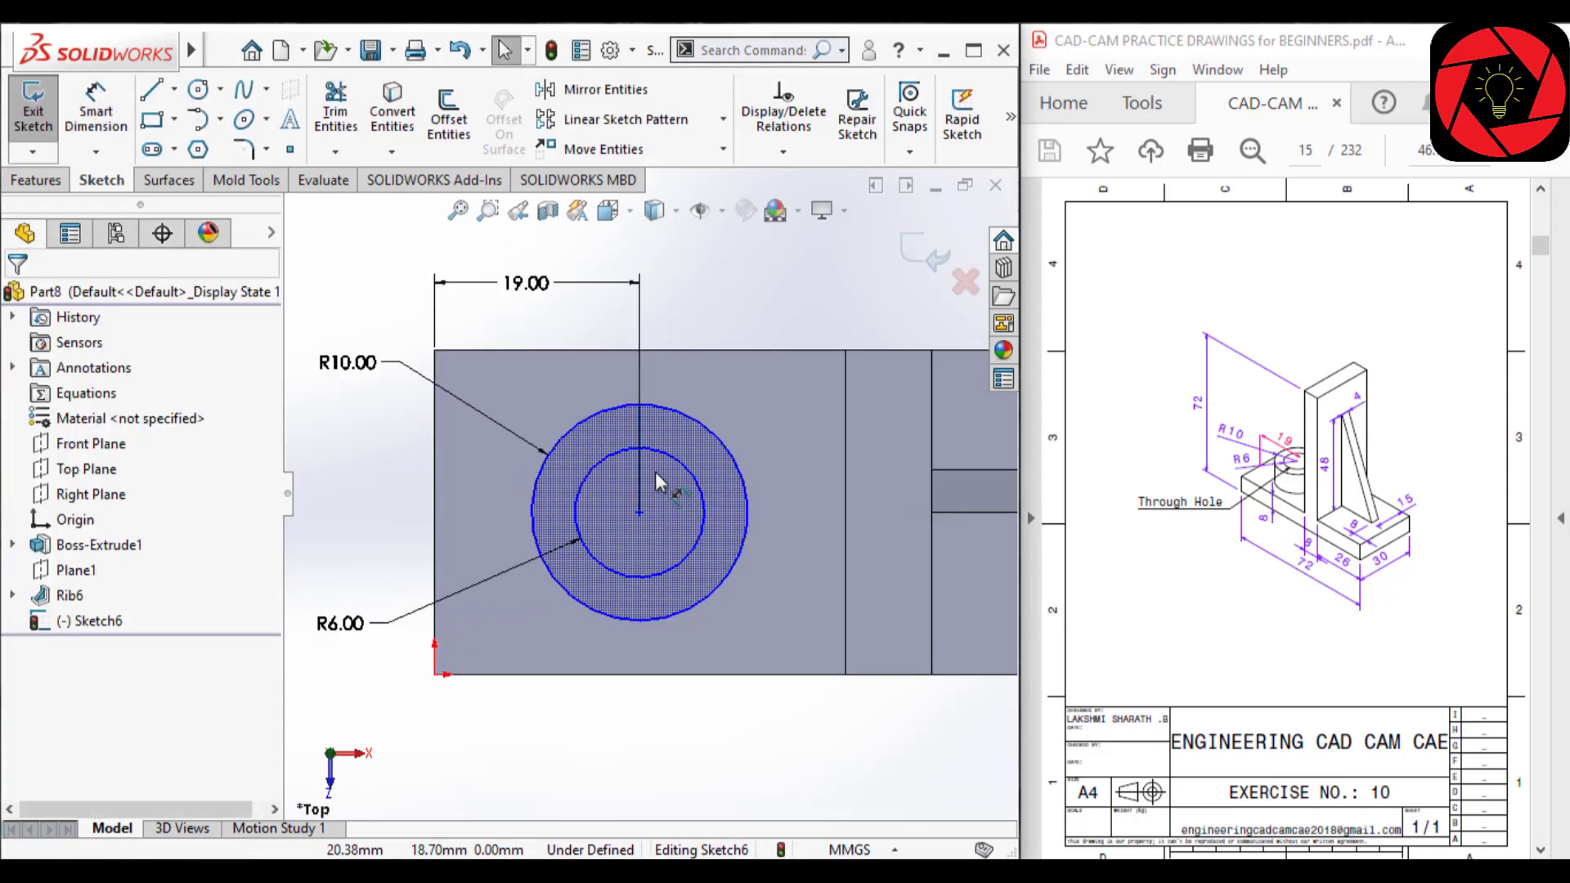
Add a Horizontal relation between the circles' centre and the midpoint of the base's left edge
click(640, 513)
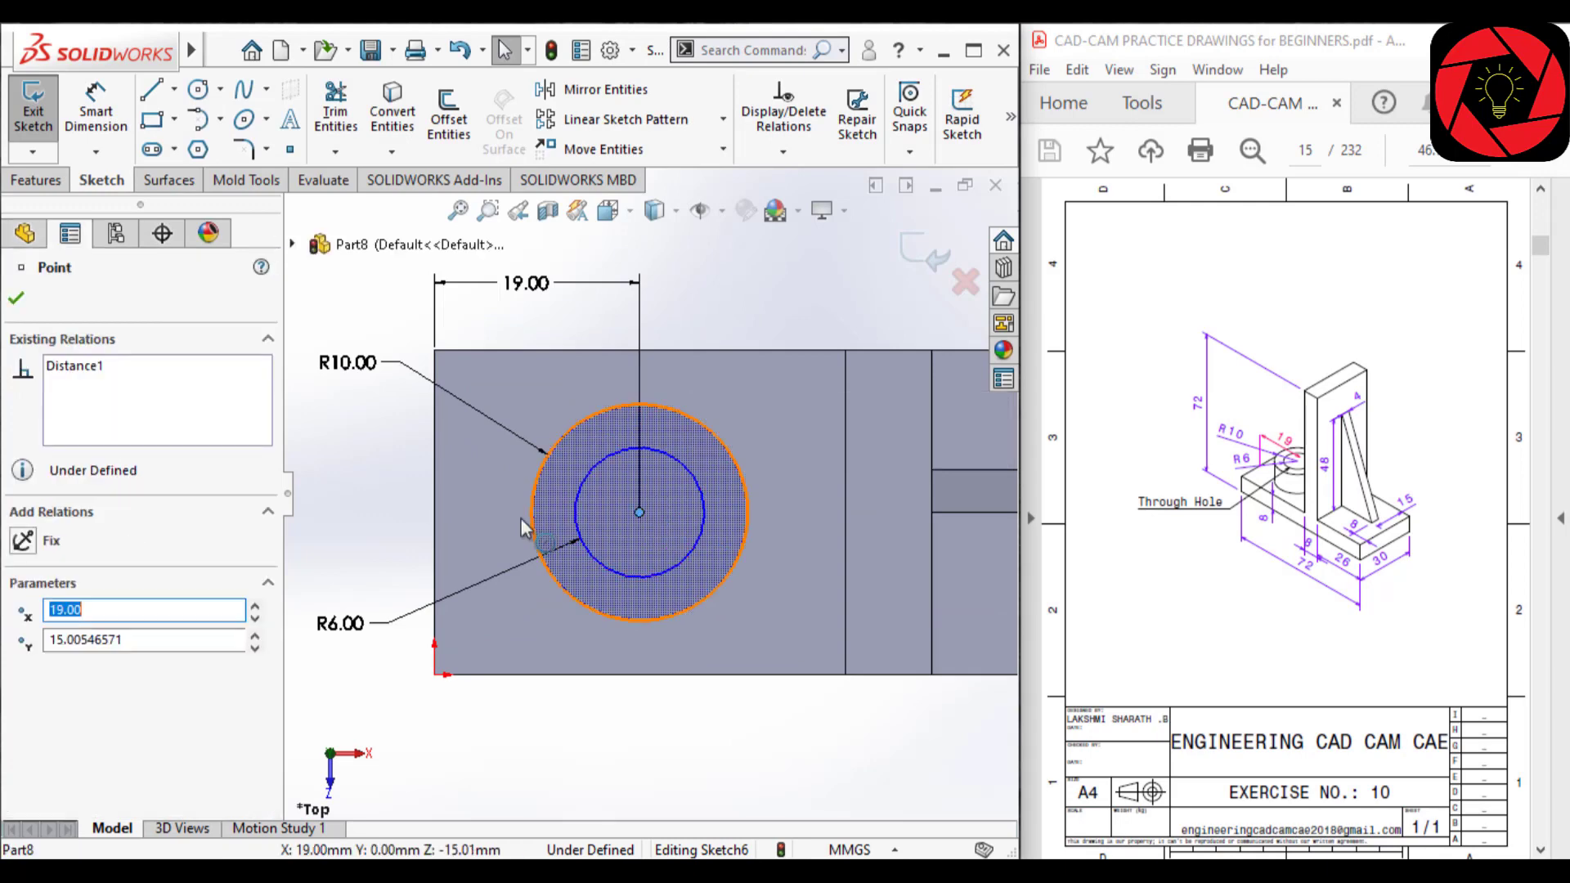
ctrl+click(435, 513)
click(504, 409)
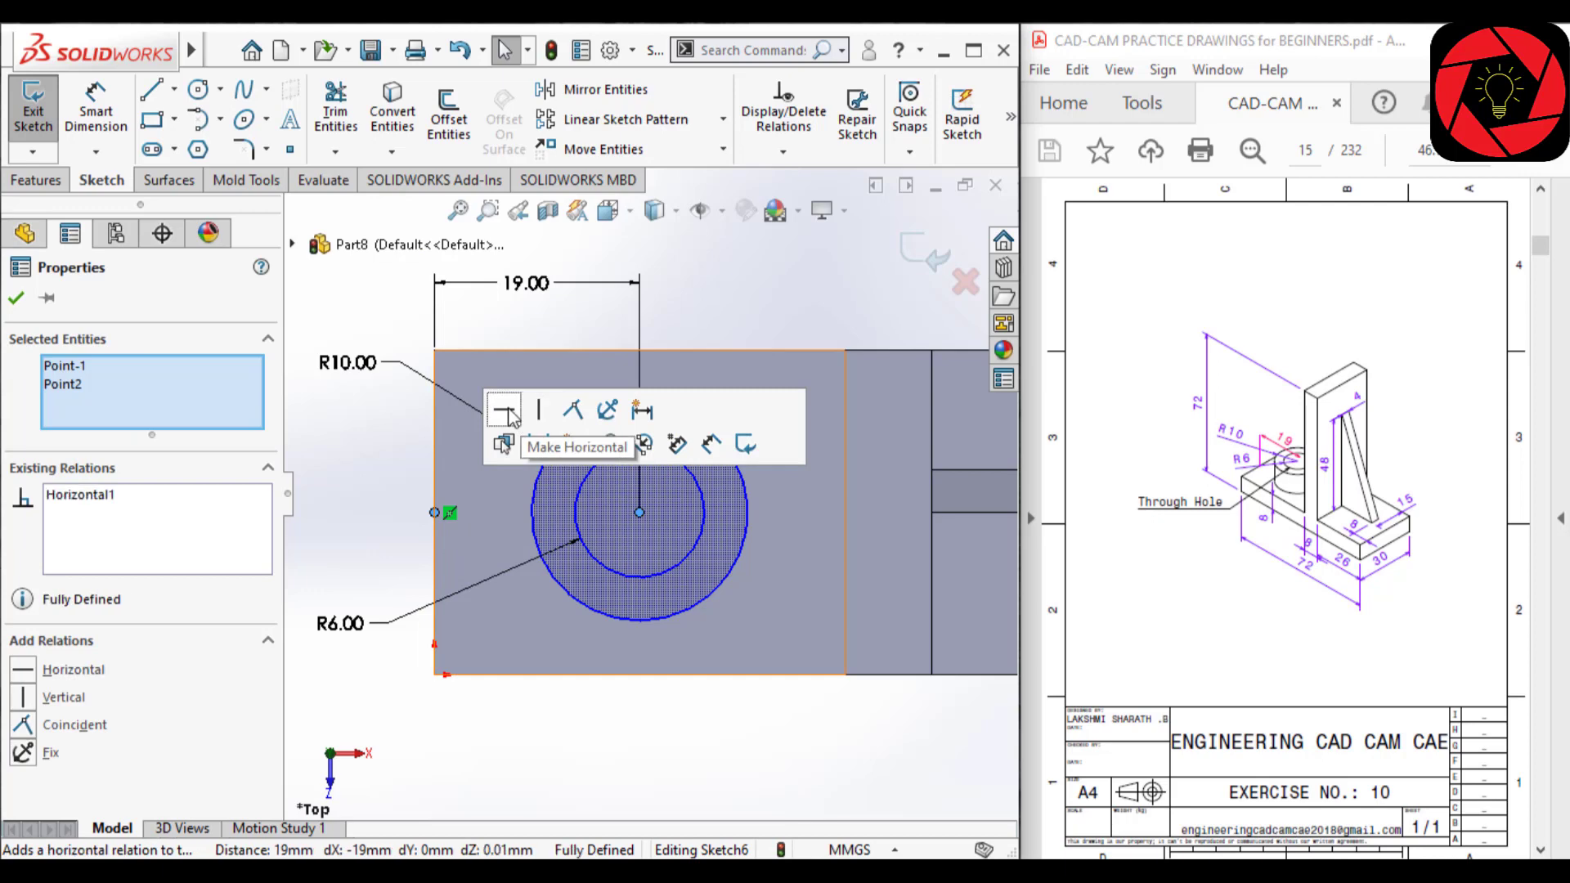
click(351, 450)
scroll(664, 469, up, 3)
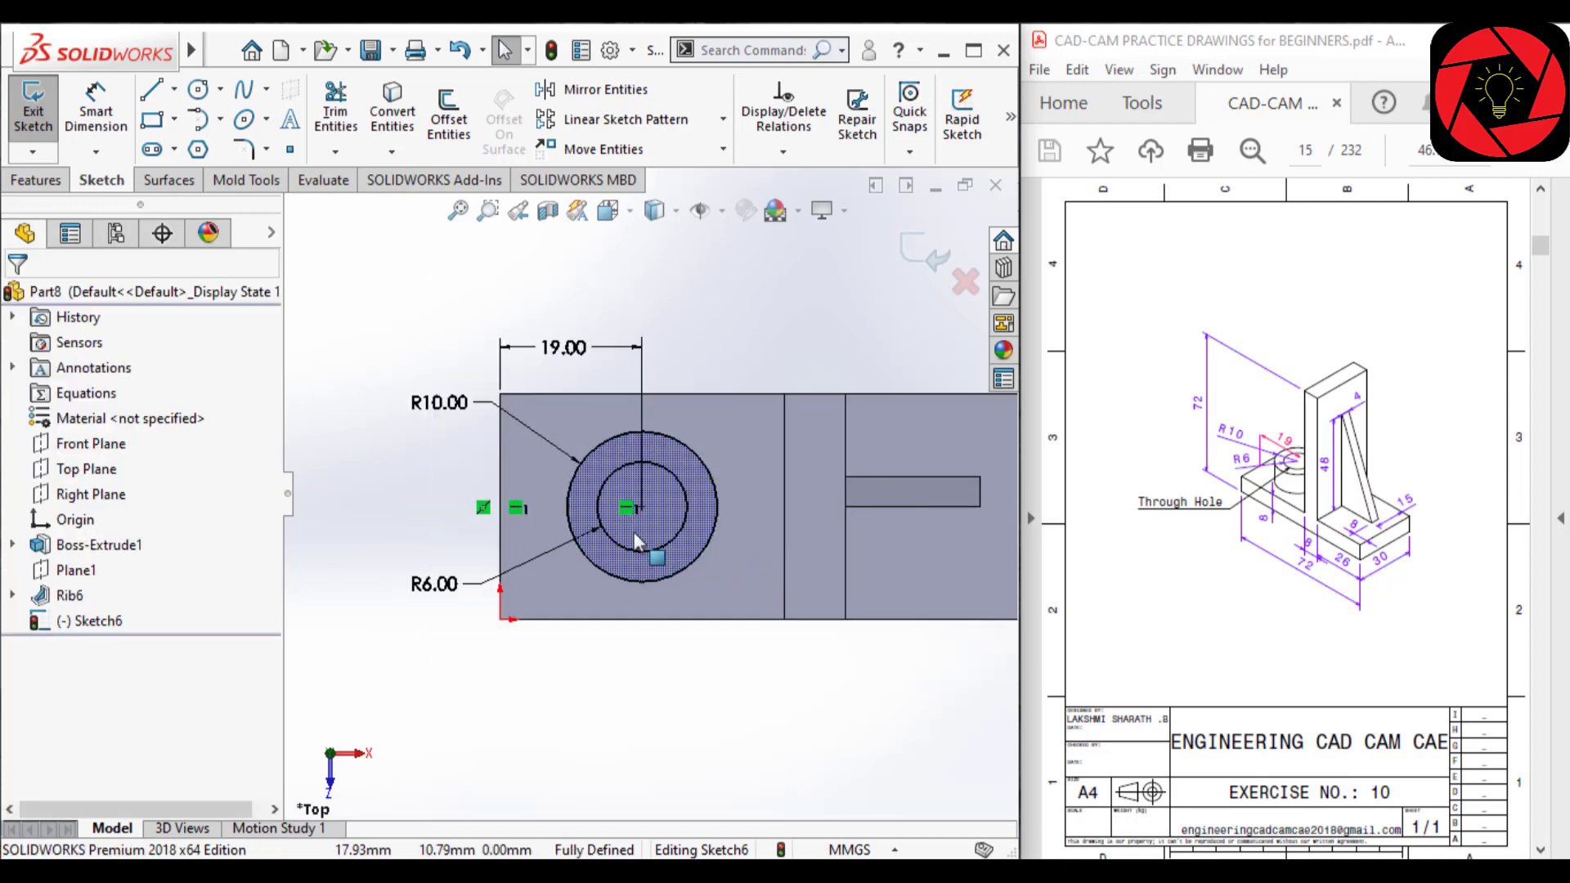
Extrude the ring between the two circles as a 10 mm Blind boss merged with the base
scroll(631, 564, down, 3)
click(39, 182)
click(42, 110)
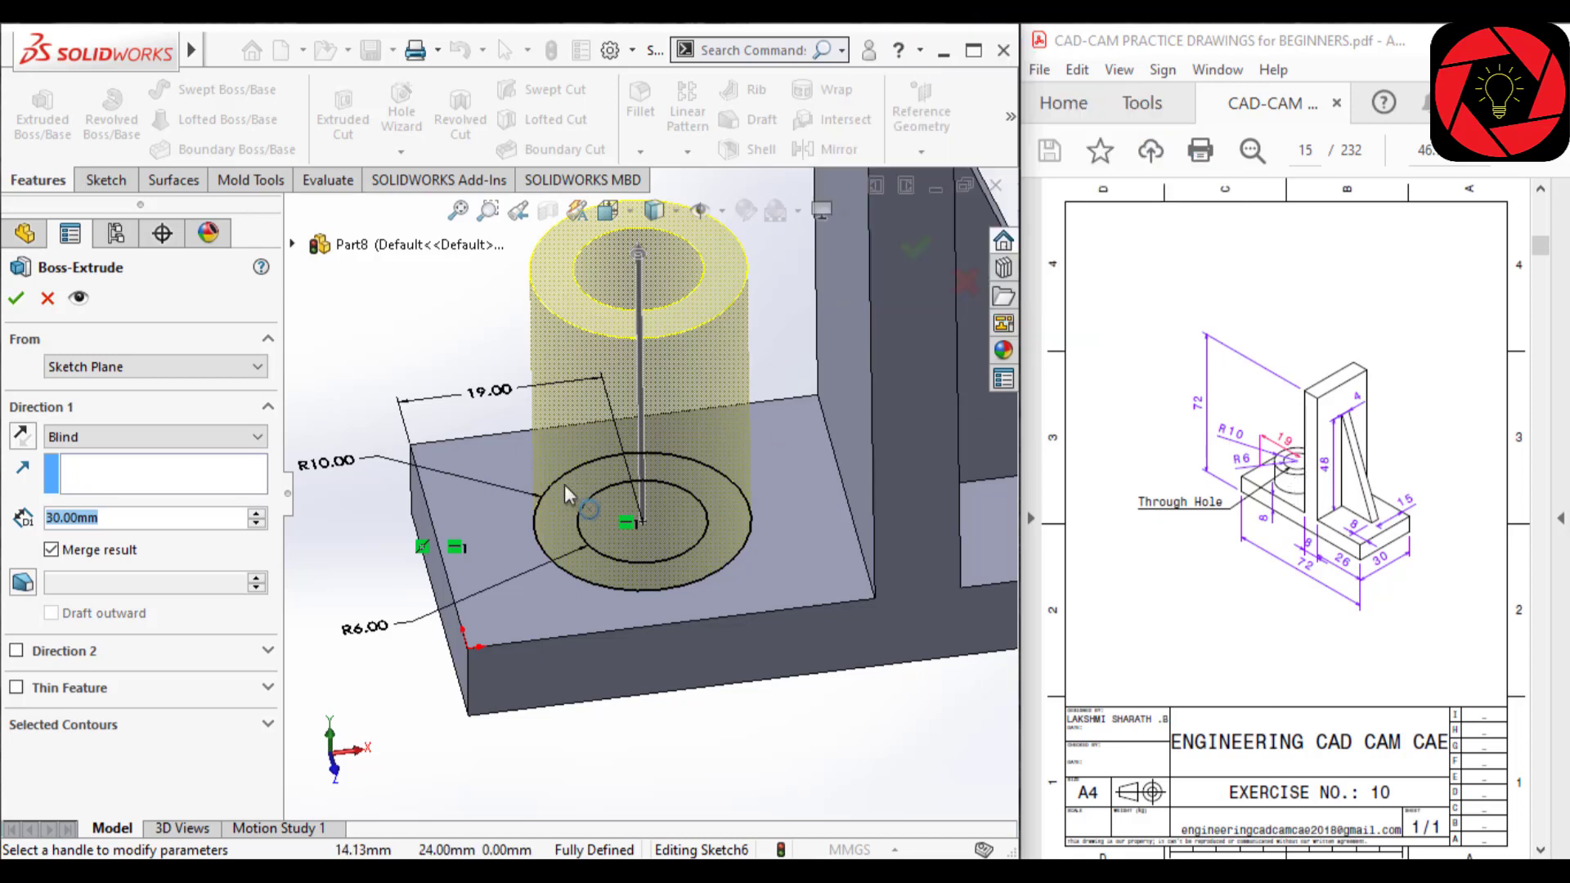
scroll(480, 479, up, 2)
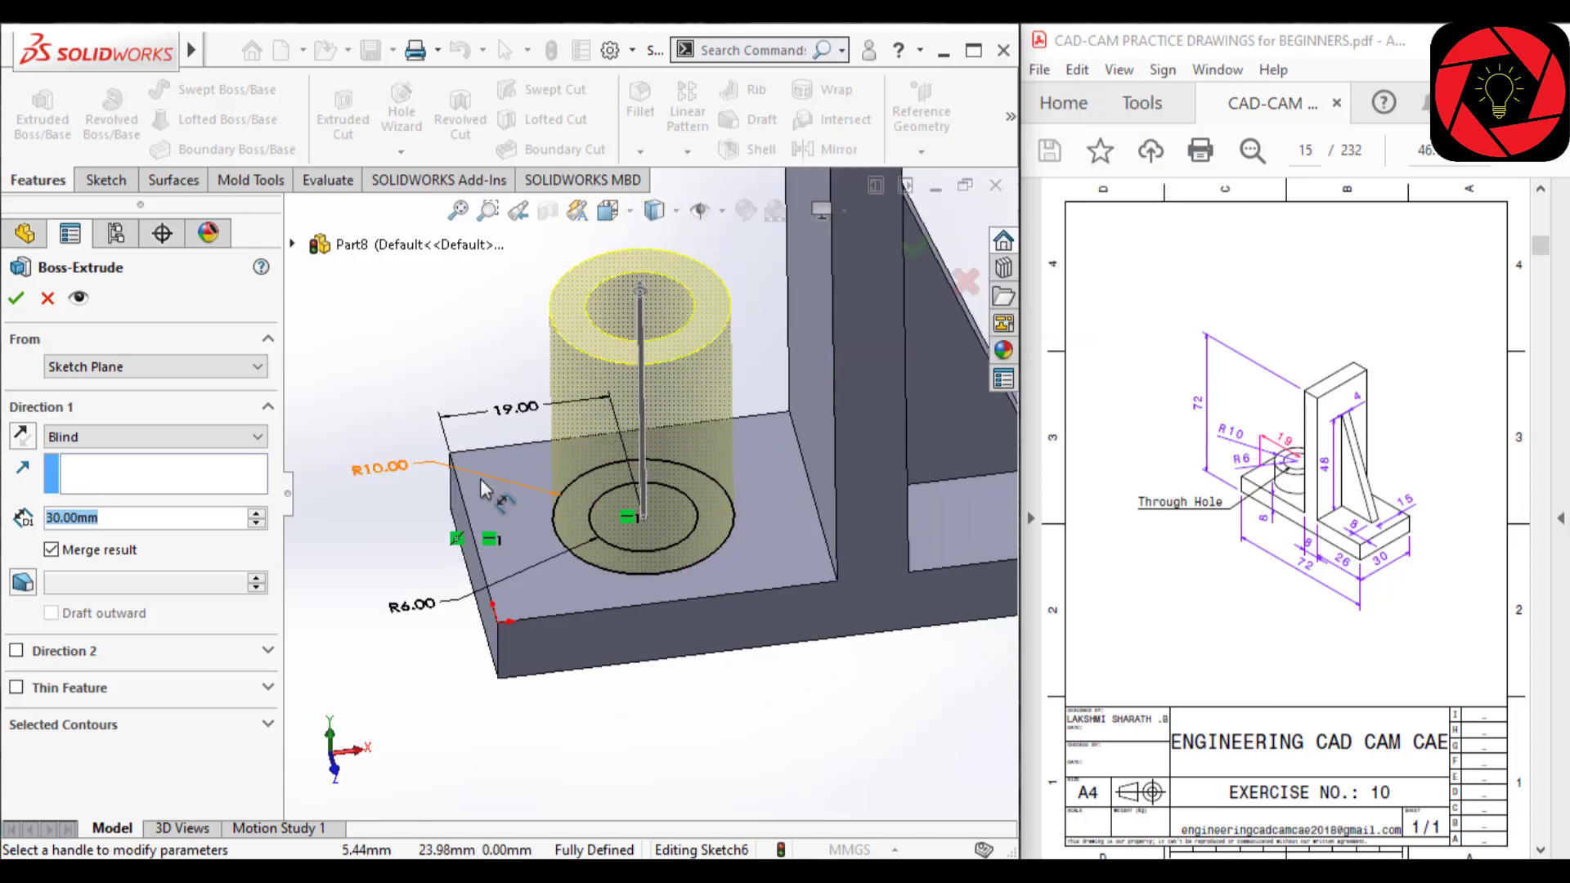
scroll(611, 282, down, 2)
middle_drag(839, 447, 730, 352)
scroll(714, 263, up, 2)
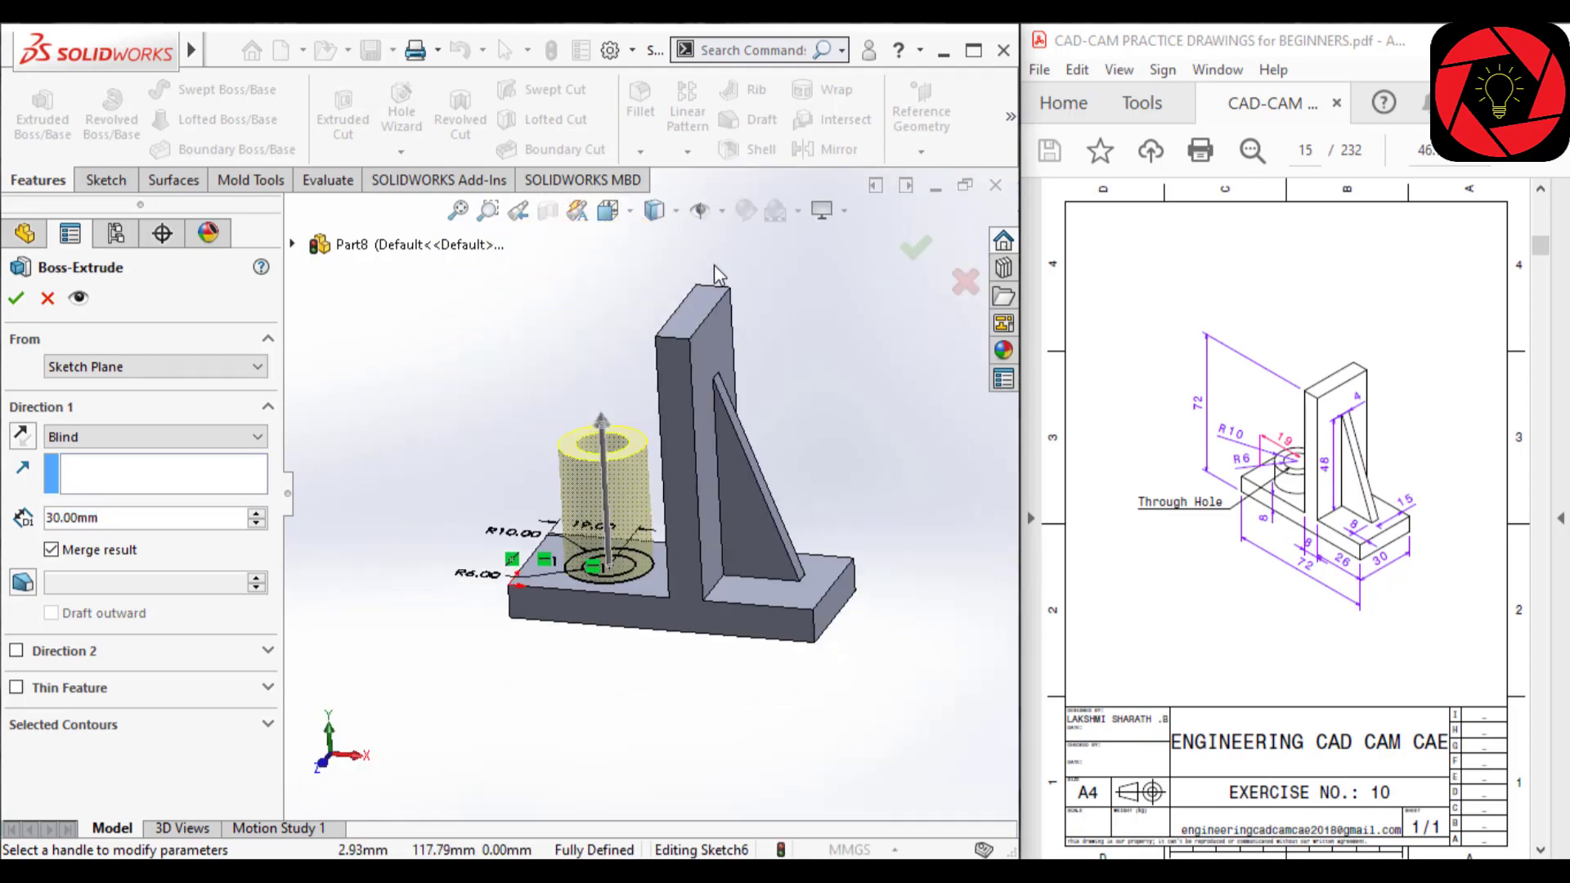
scroll(550, 459, down, 4)
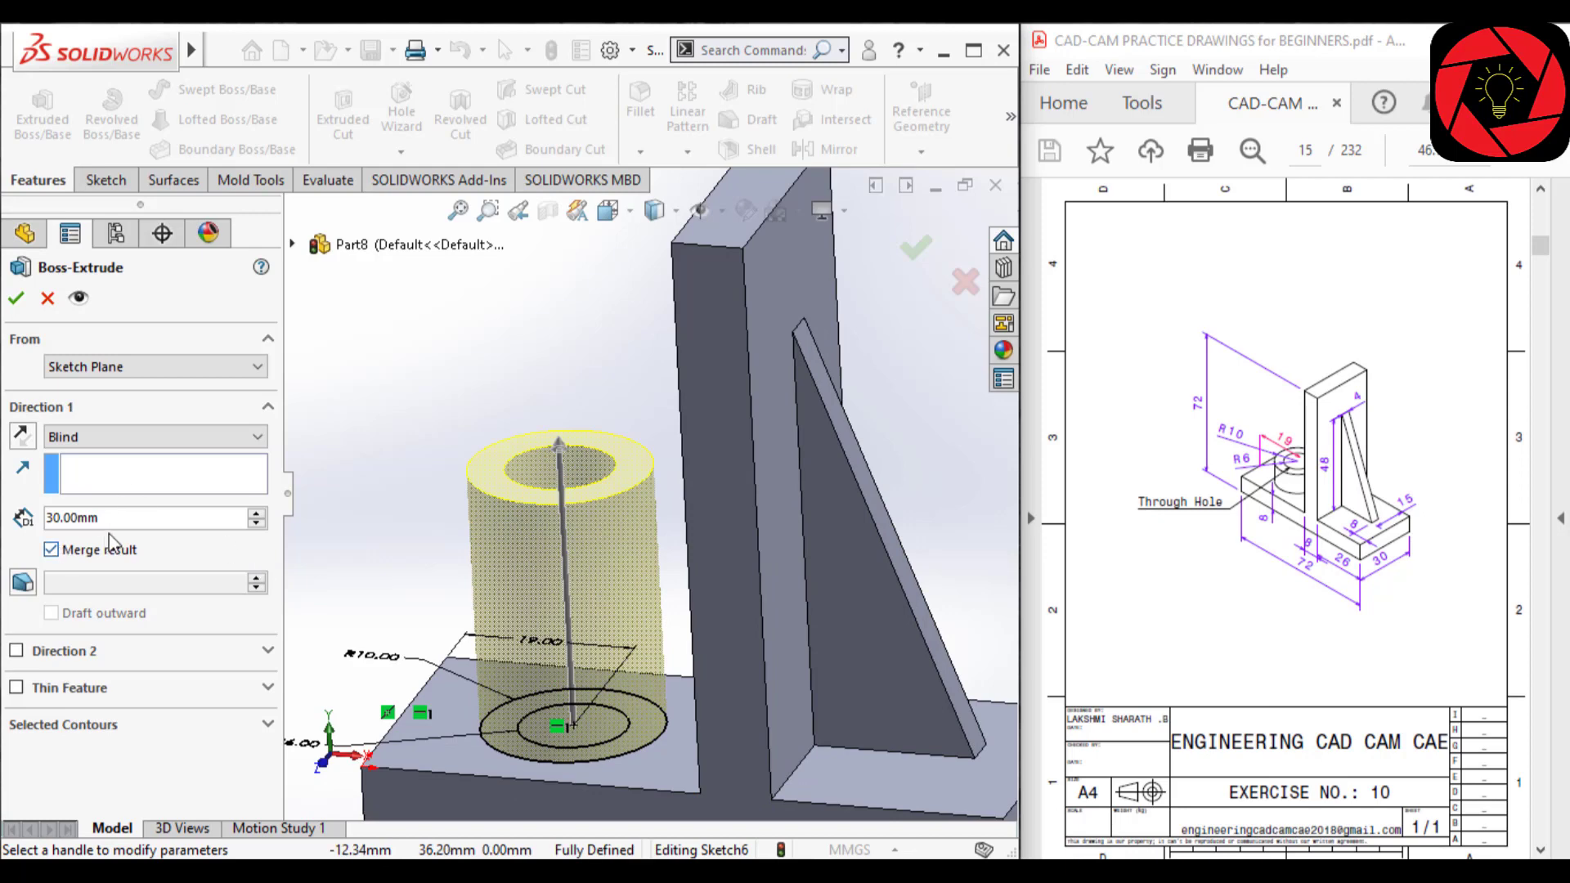
double_click(115, 518)
text(10)
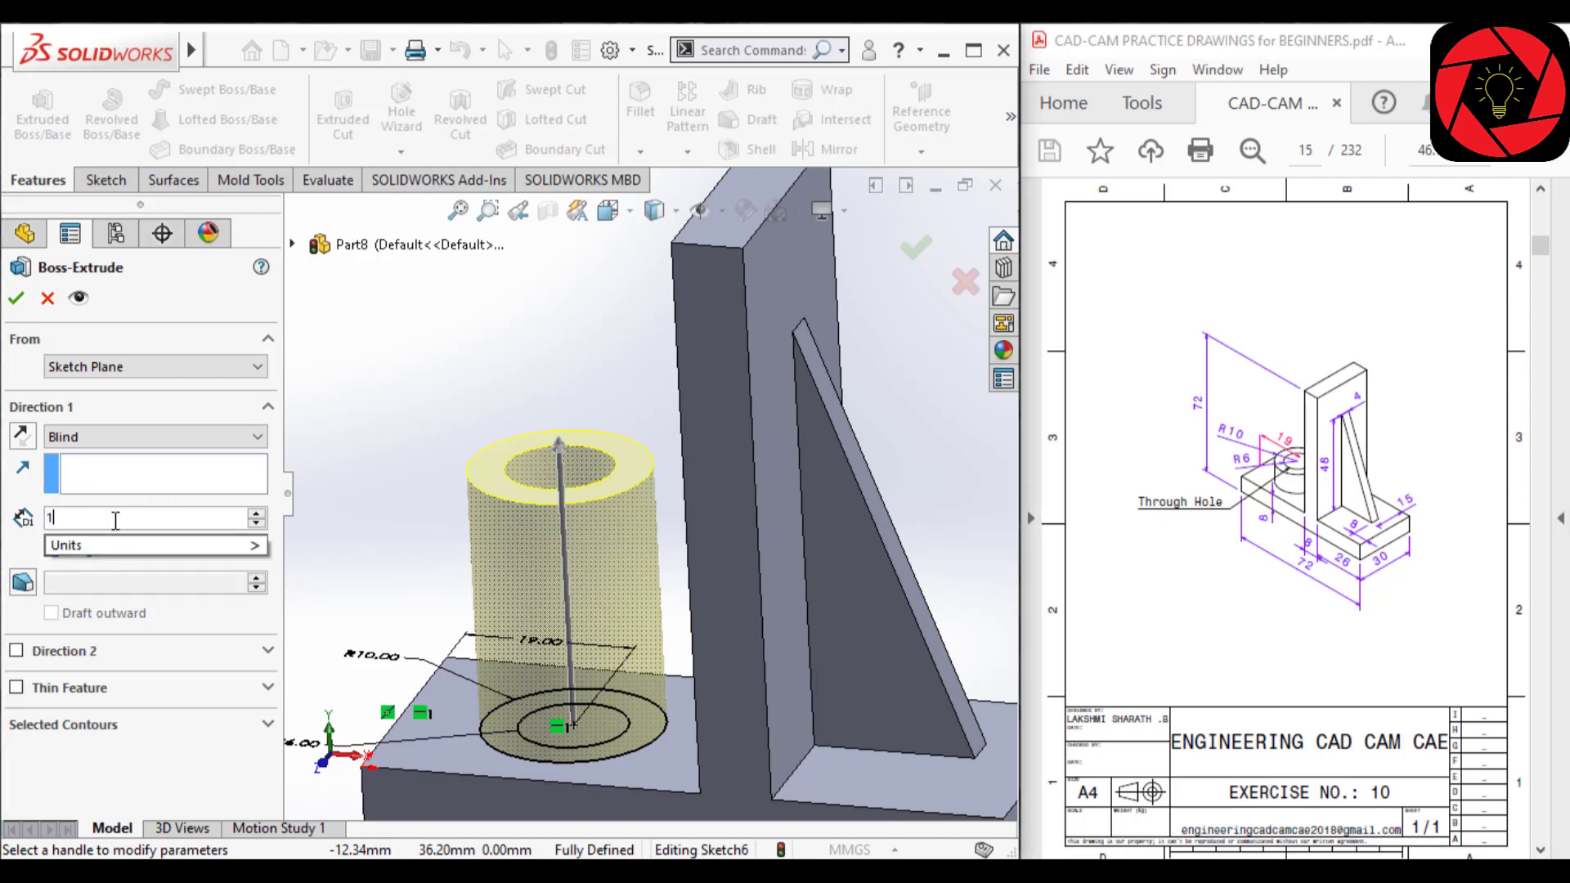
key(Return)
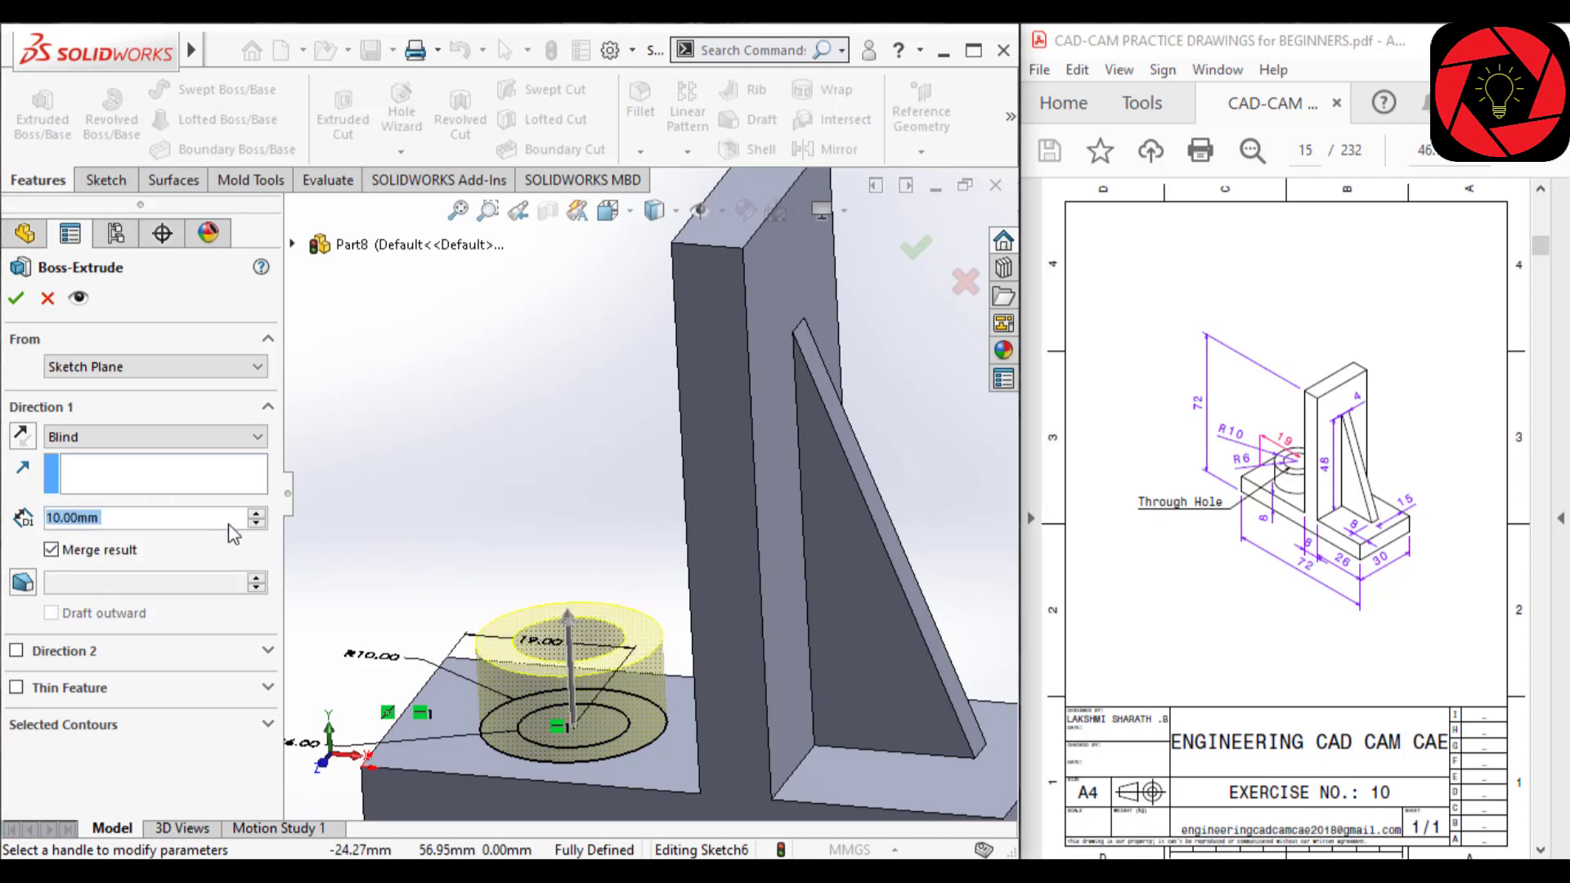
key(Return)
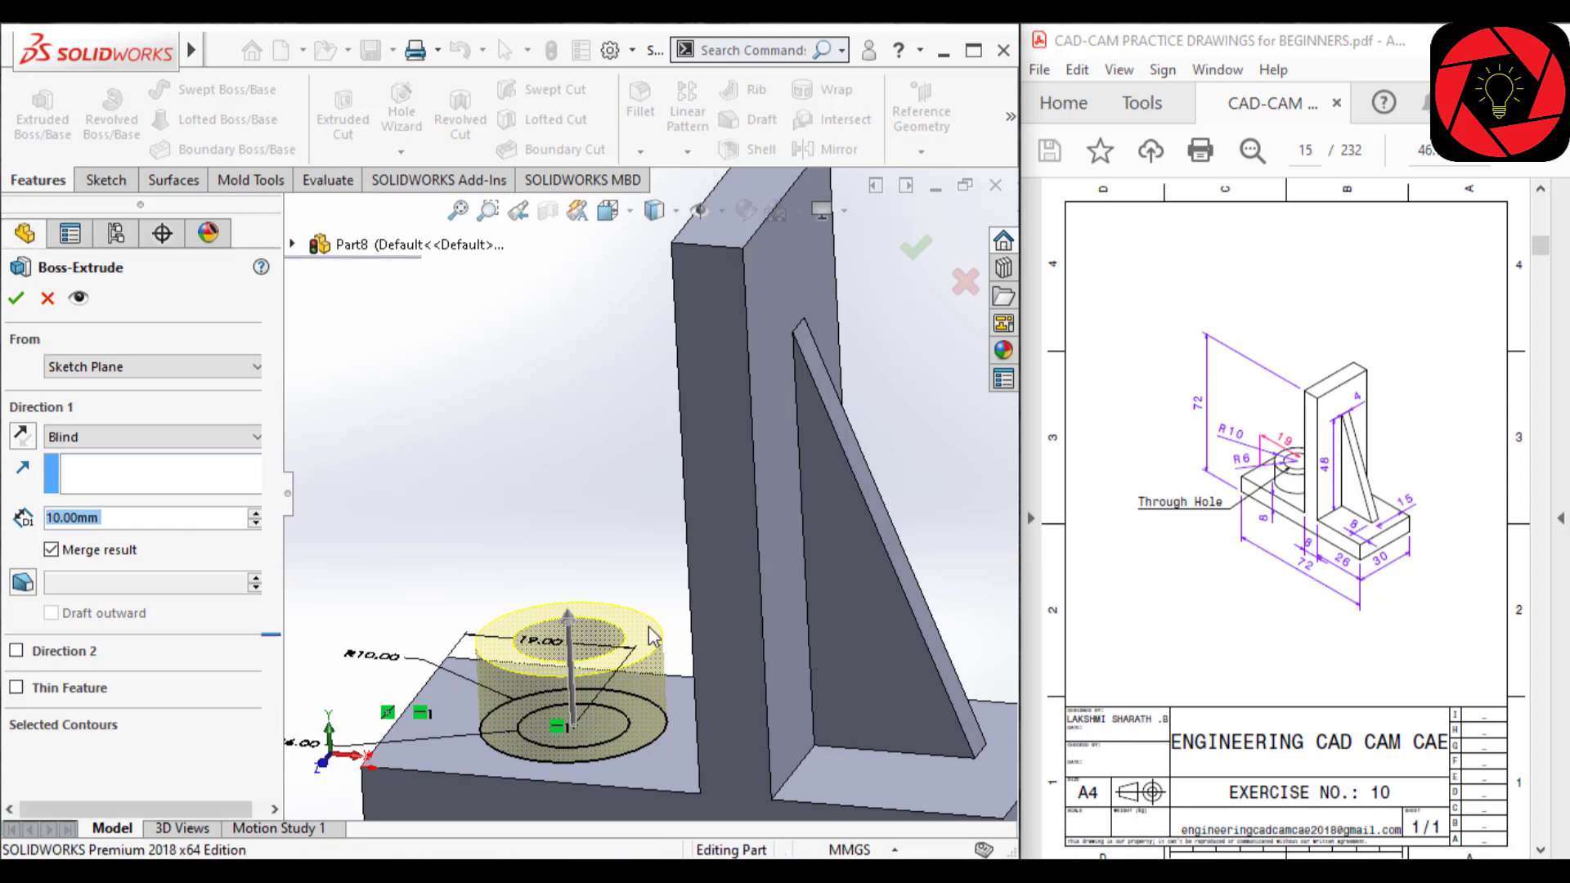
Start an Extruded Cut that reuses the round boss's two-circle sketch
middle_drag(564, 638, 566, 721)
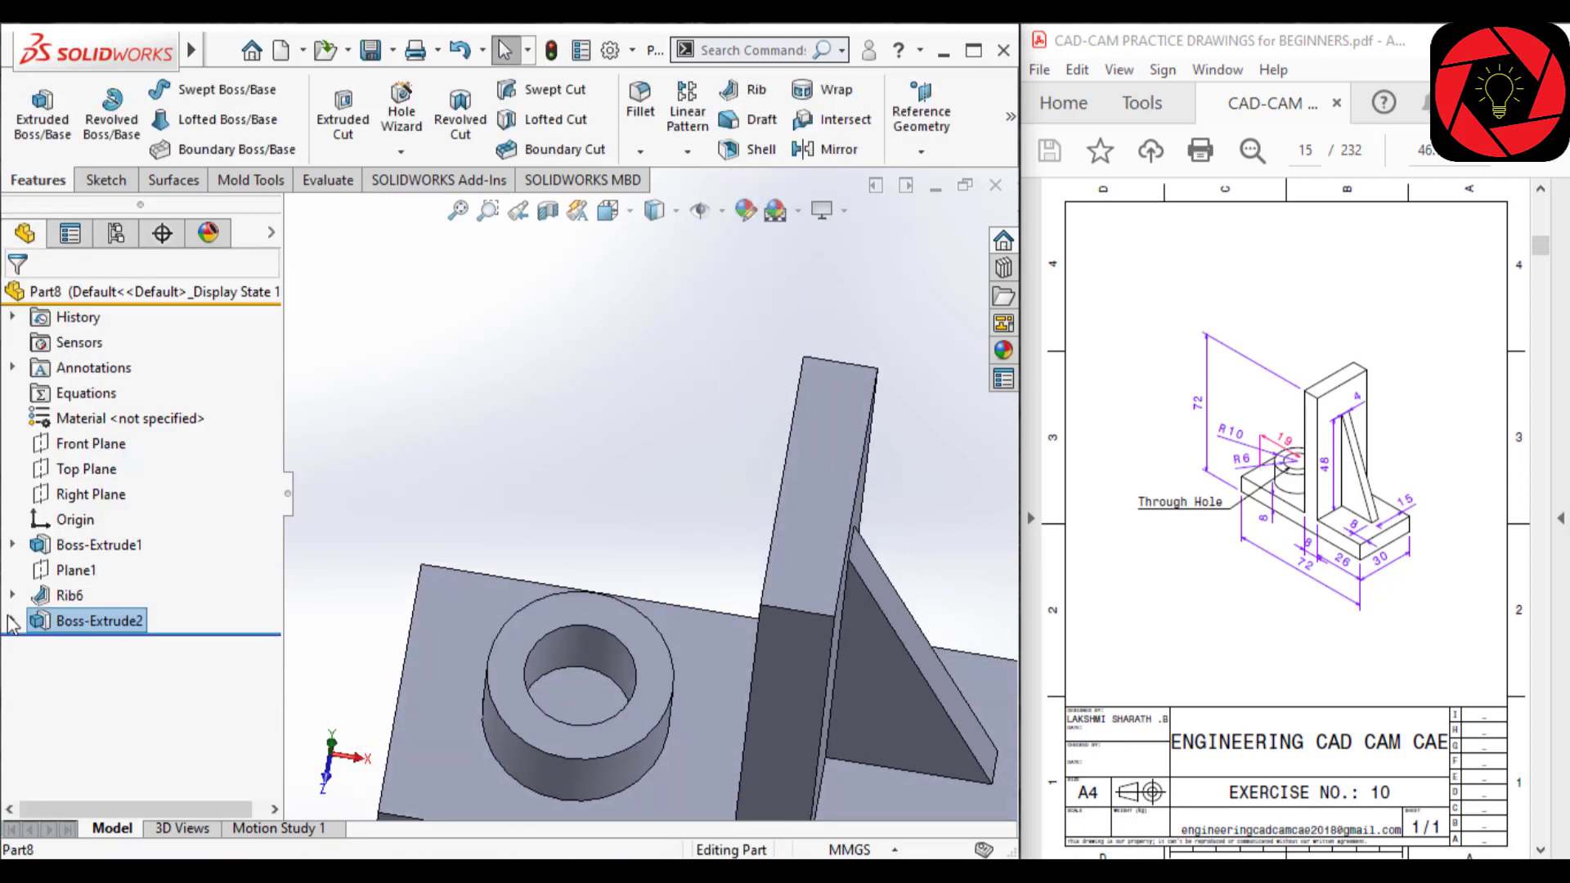
click(12, 620)
click(105, 646)
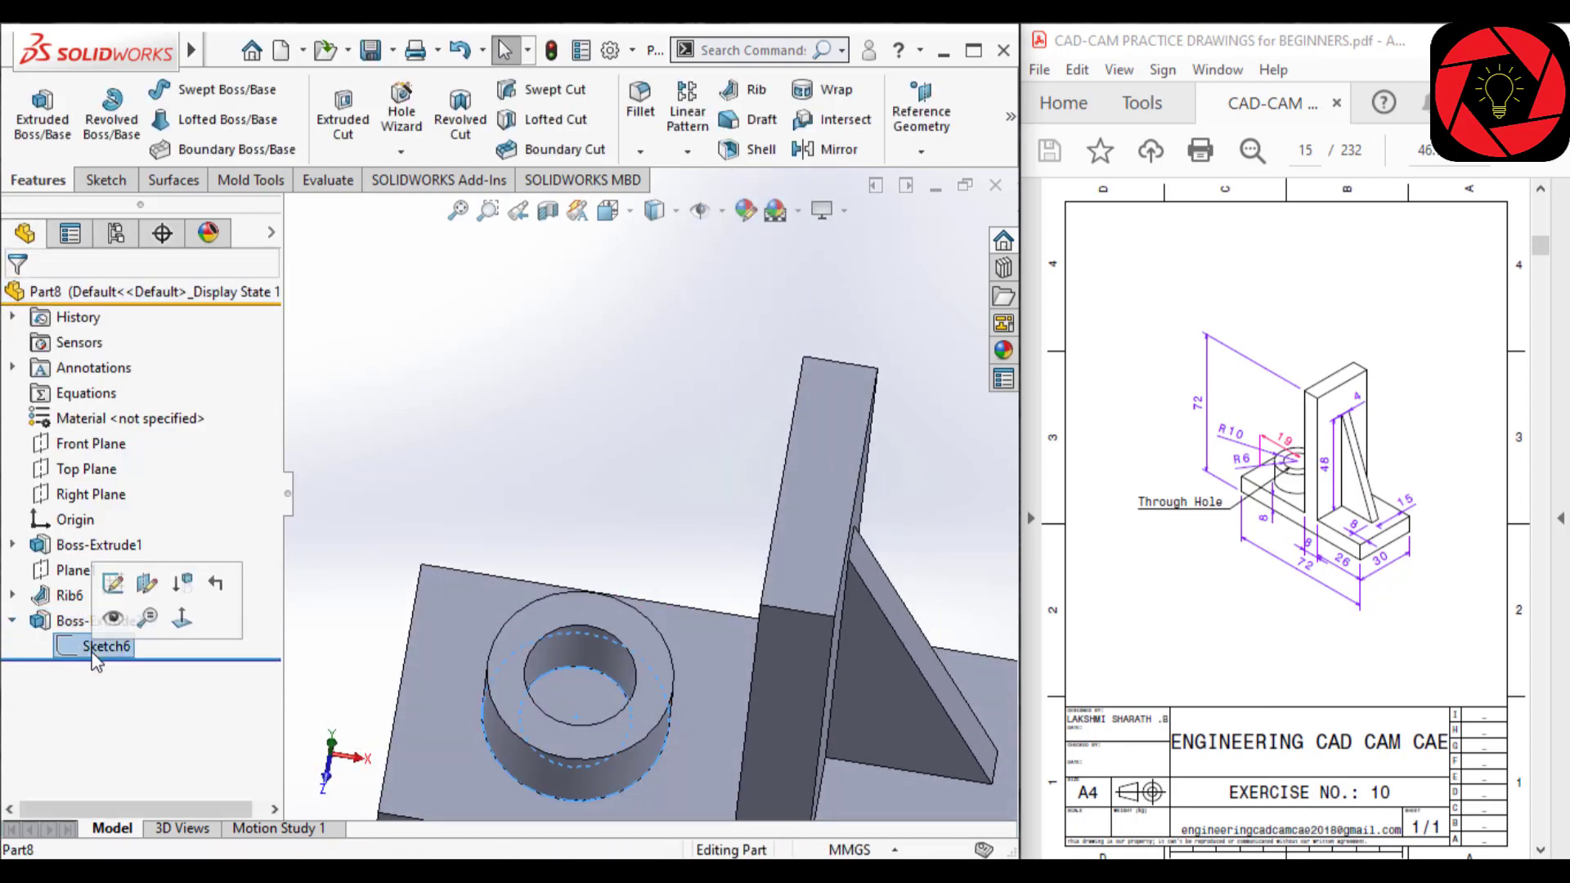
click(356, 113)
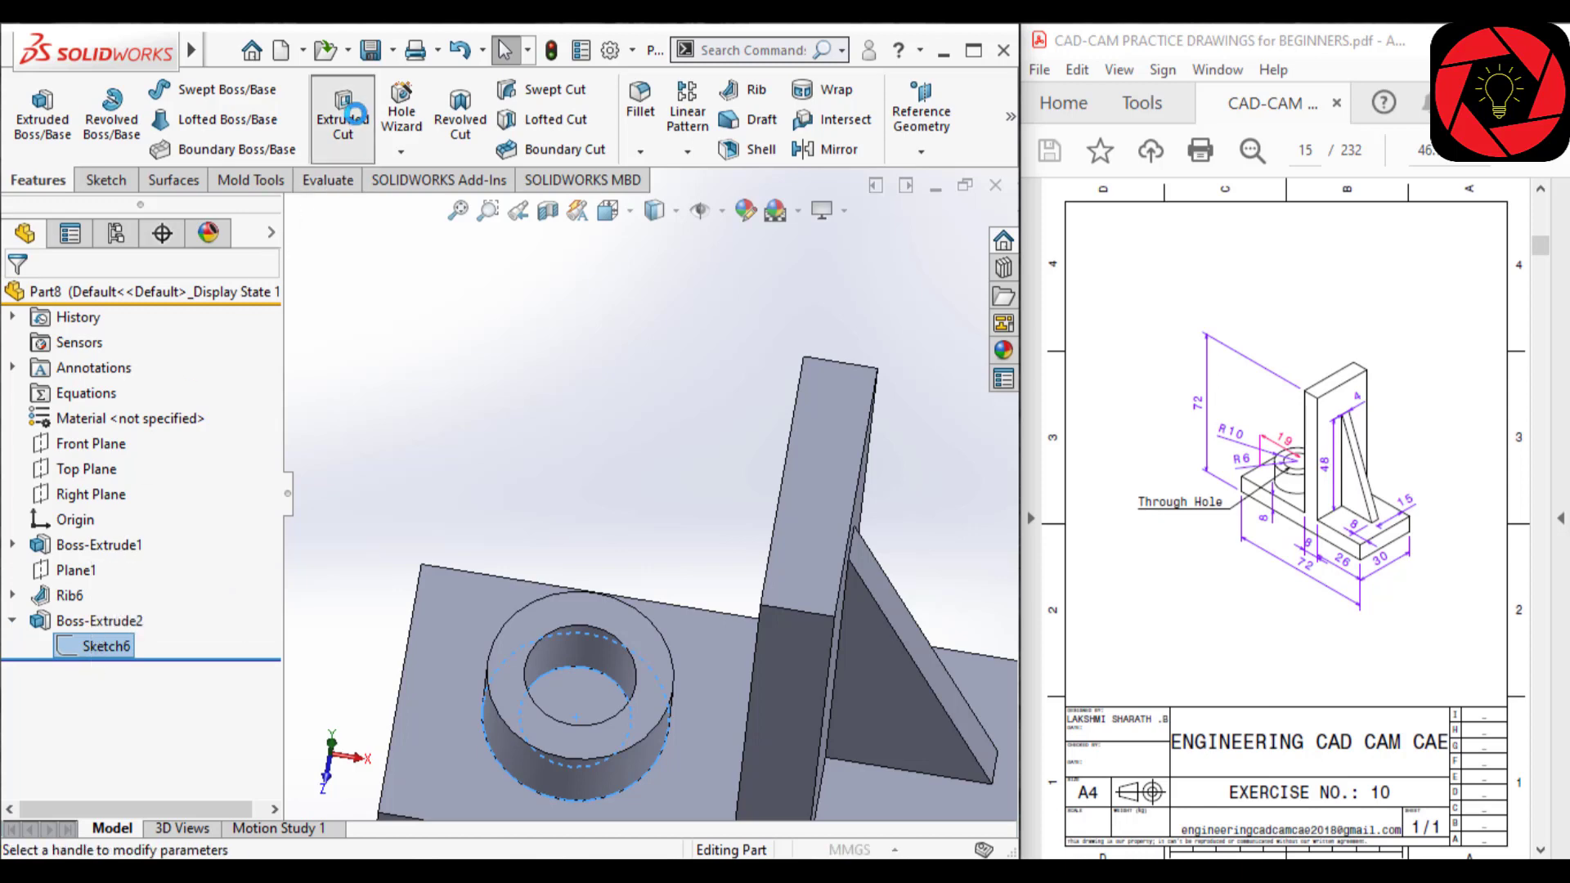
middle_drag(496, 576, 553, 643)
scroll(553, 646, up, 2)
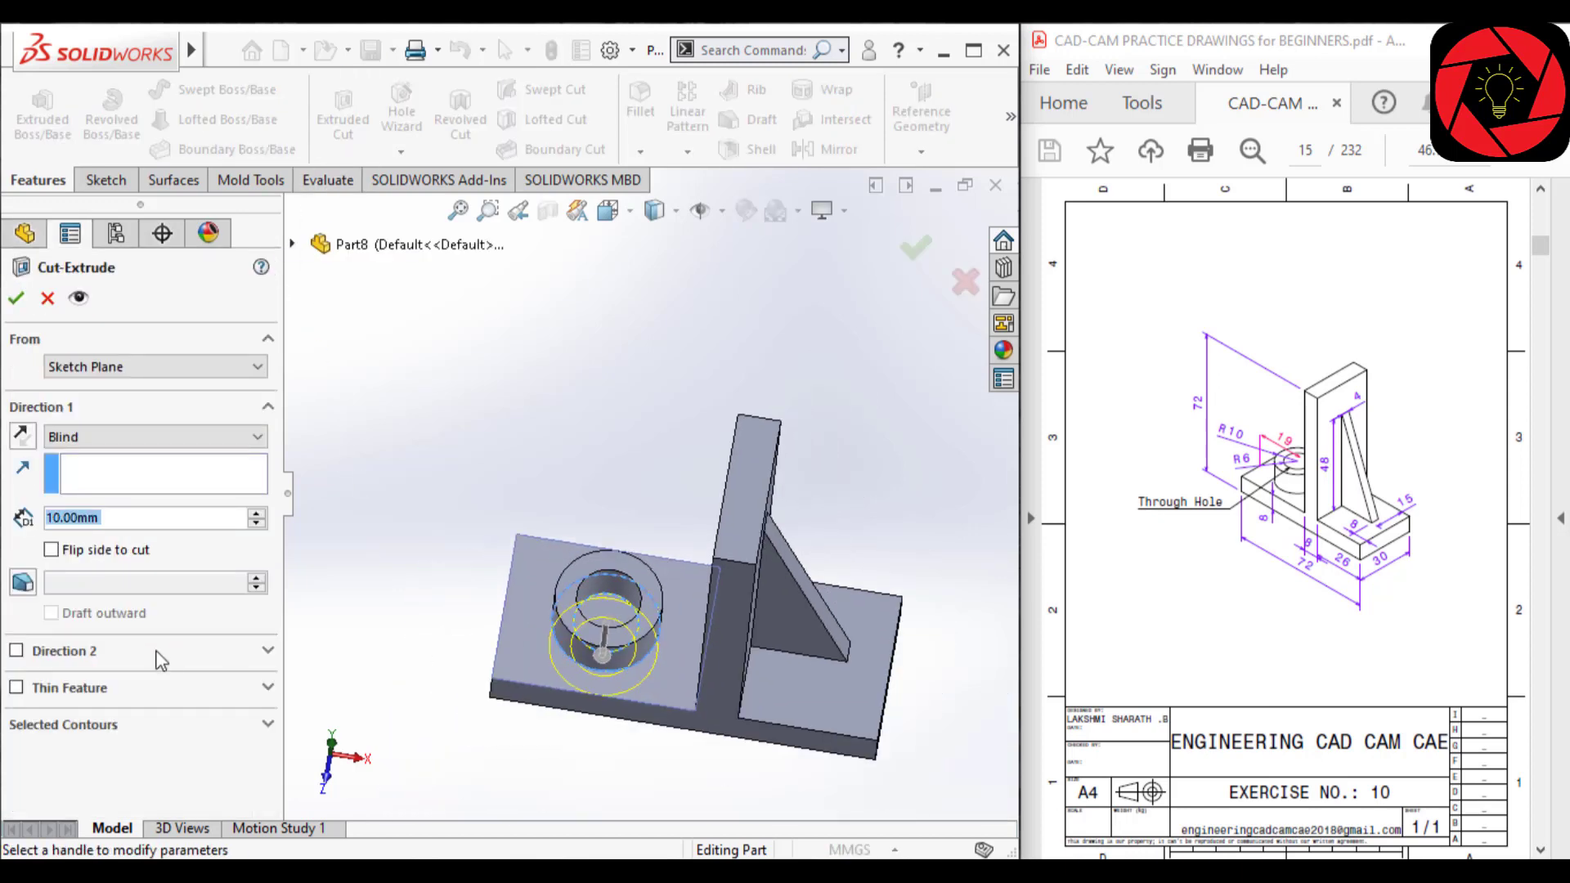
Clear the cut's selected contours and choose only the region inside the inner circle
click(137, 723)
right_click(133, 756)
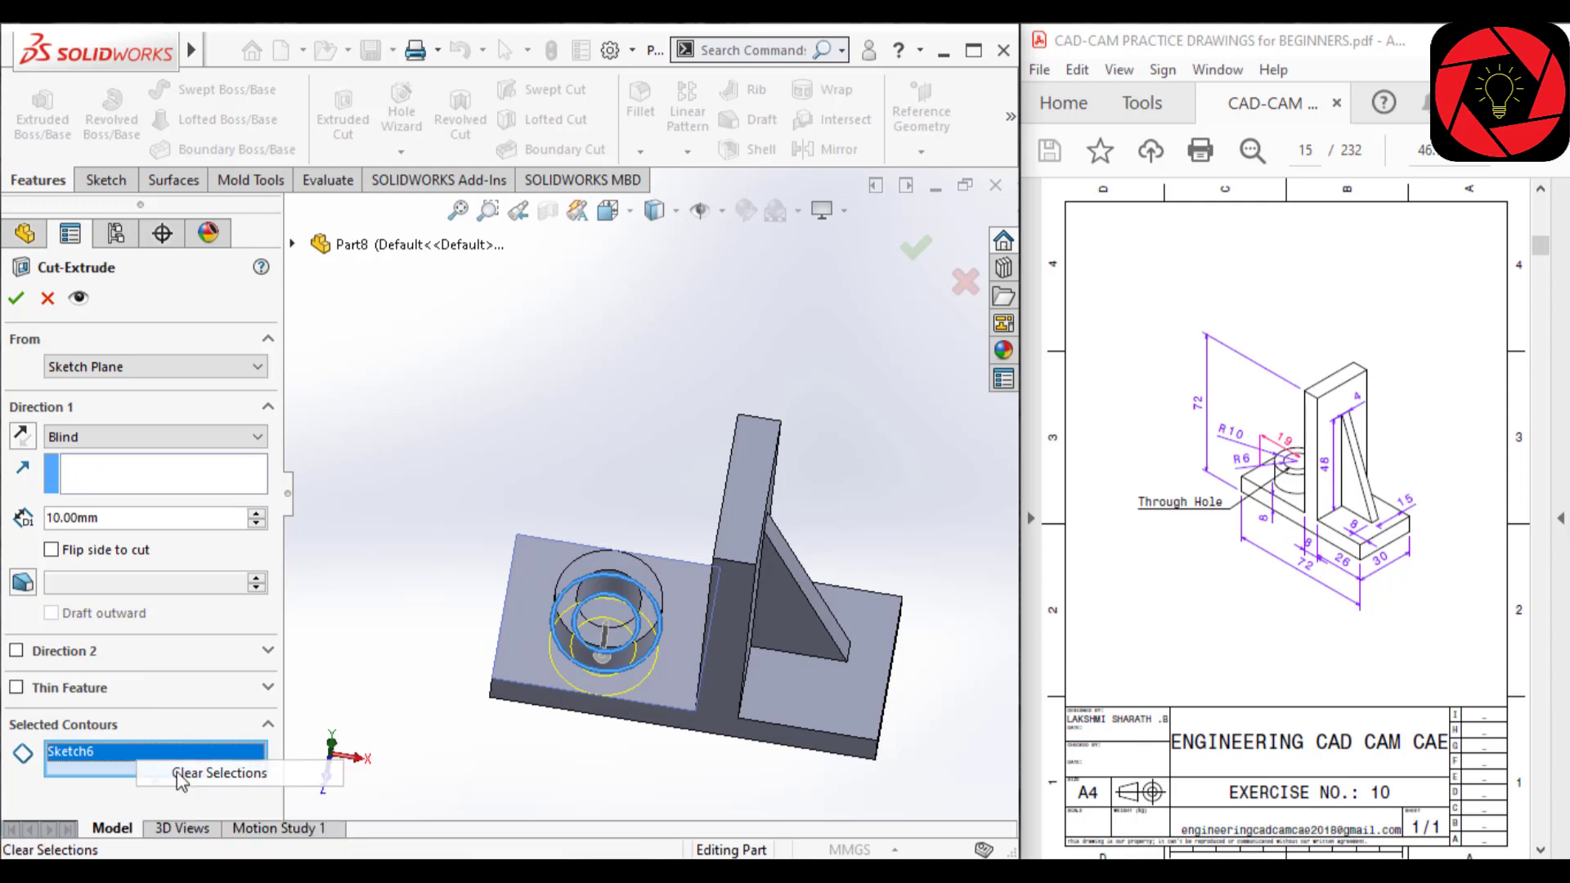
click(214, 770)
scroll(536, 650, down, 2)
scroll(736, 556, down, 2)
middle_drag(734, 551, 728, 562)
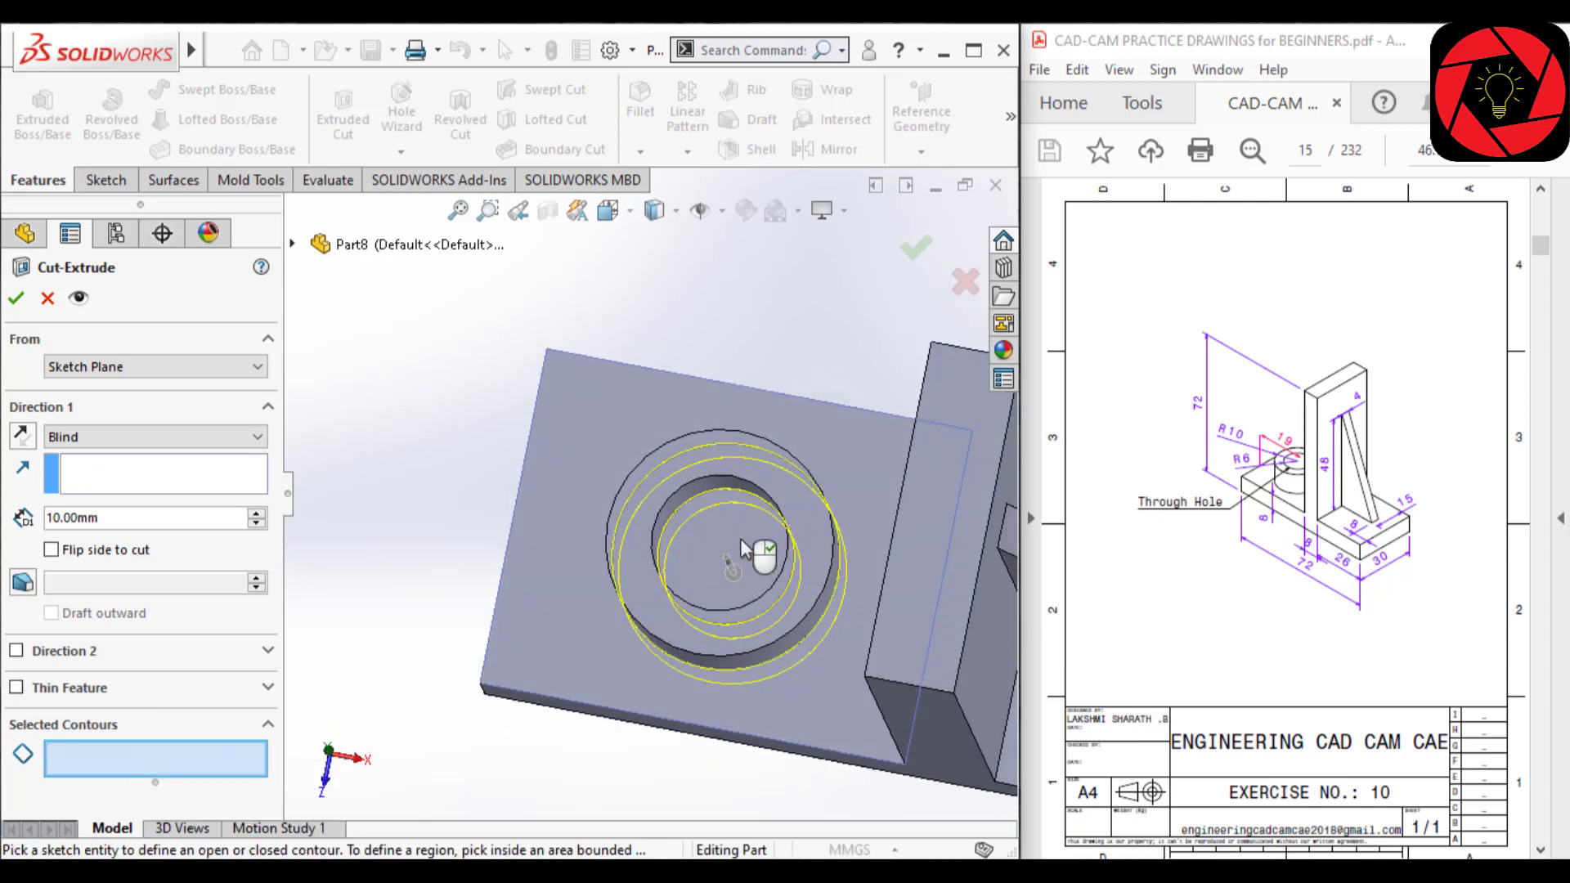
click(736, 558)
middle_drag(736, 558, 771, 443)
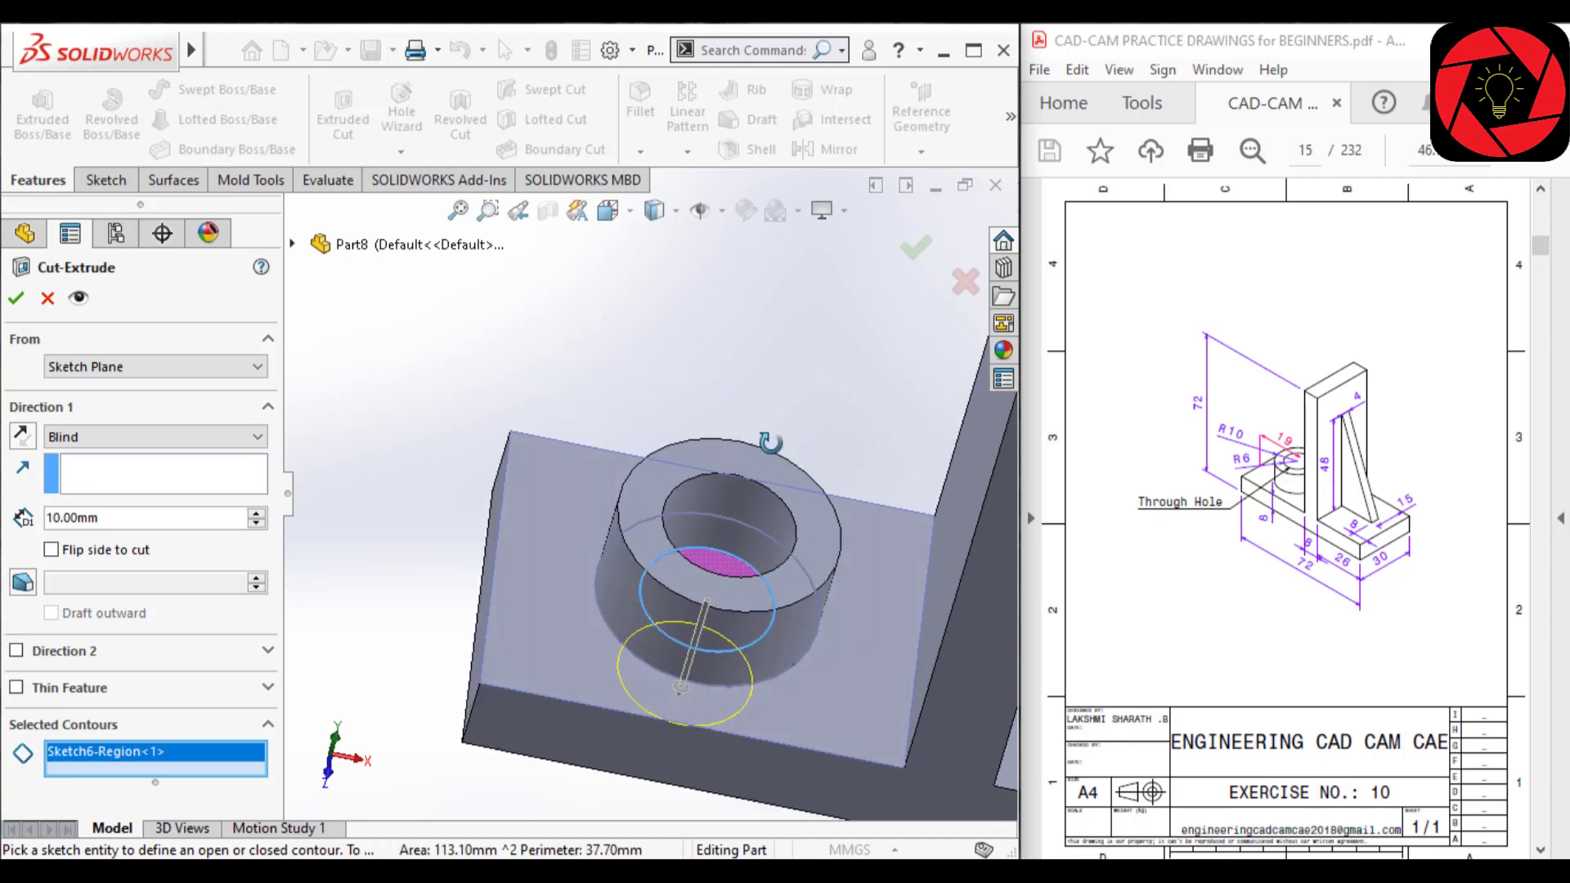
middle_drag(660, 619, 691, 405)
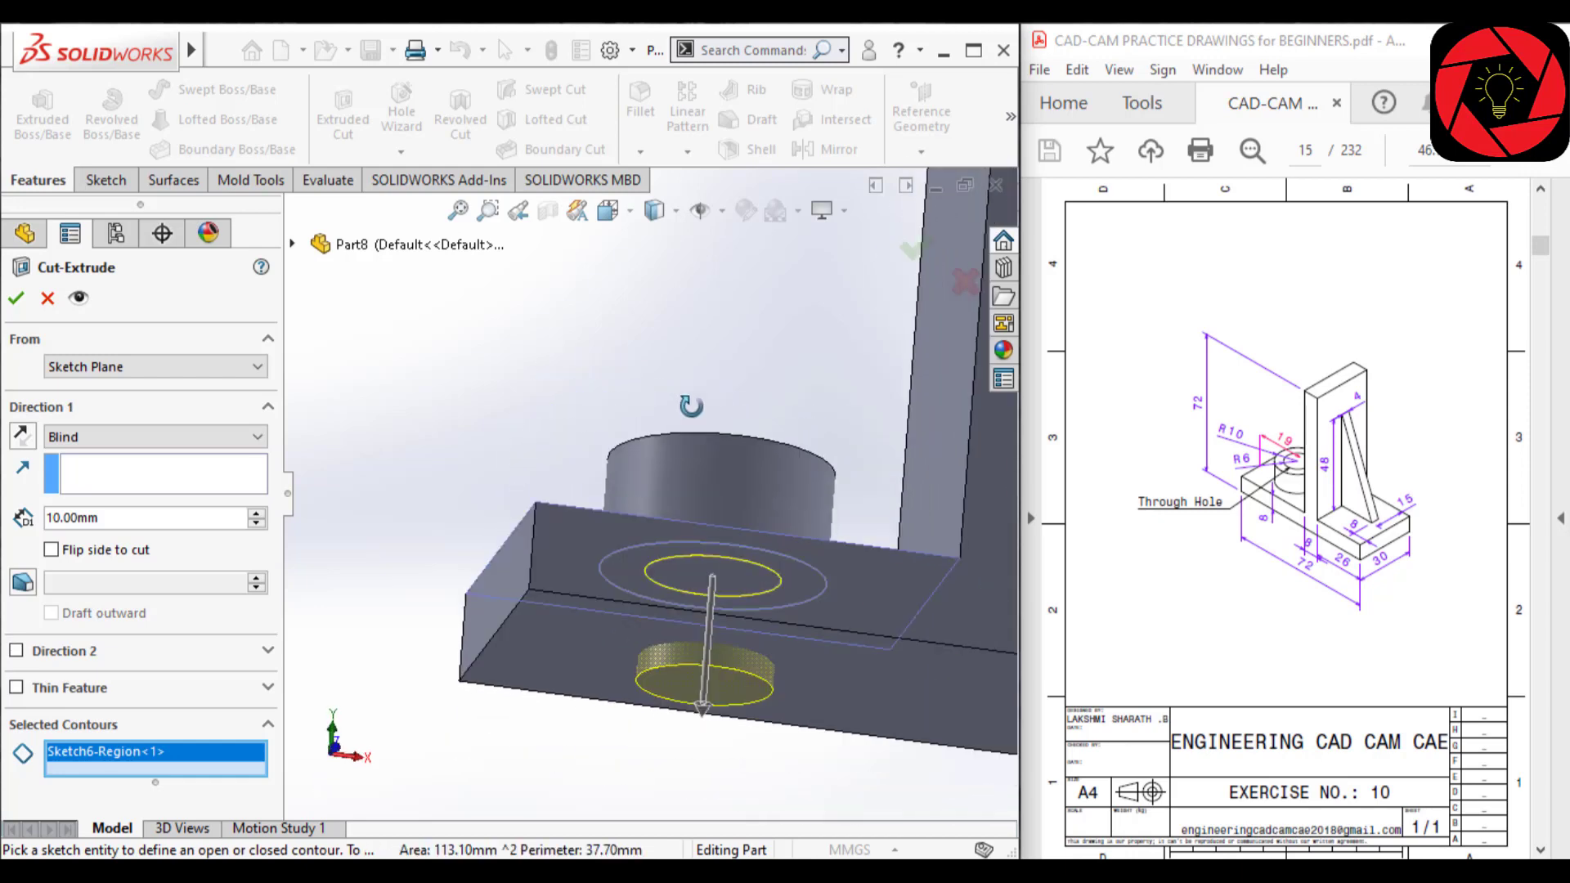
Set the cut's end condition to Through All and complete the hole through the round boss and base
click(124, 438)
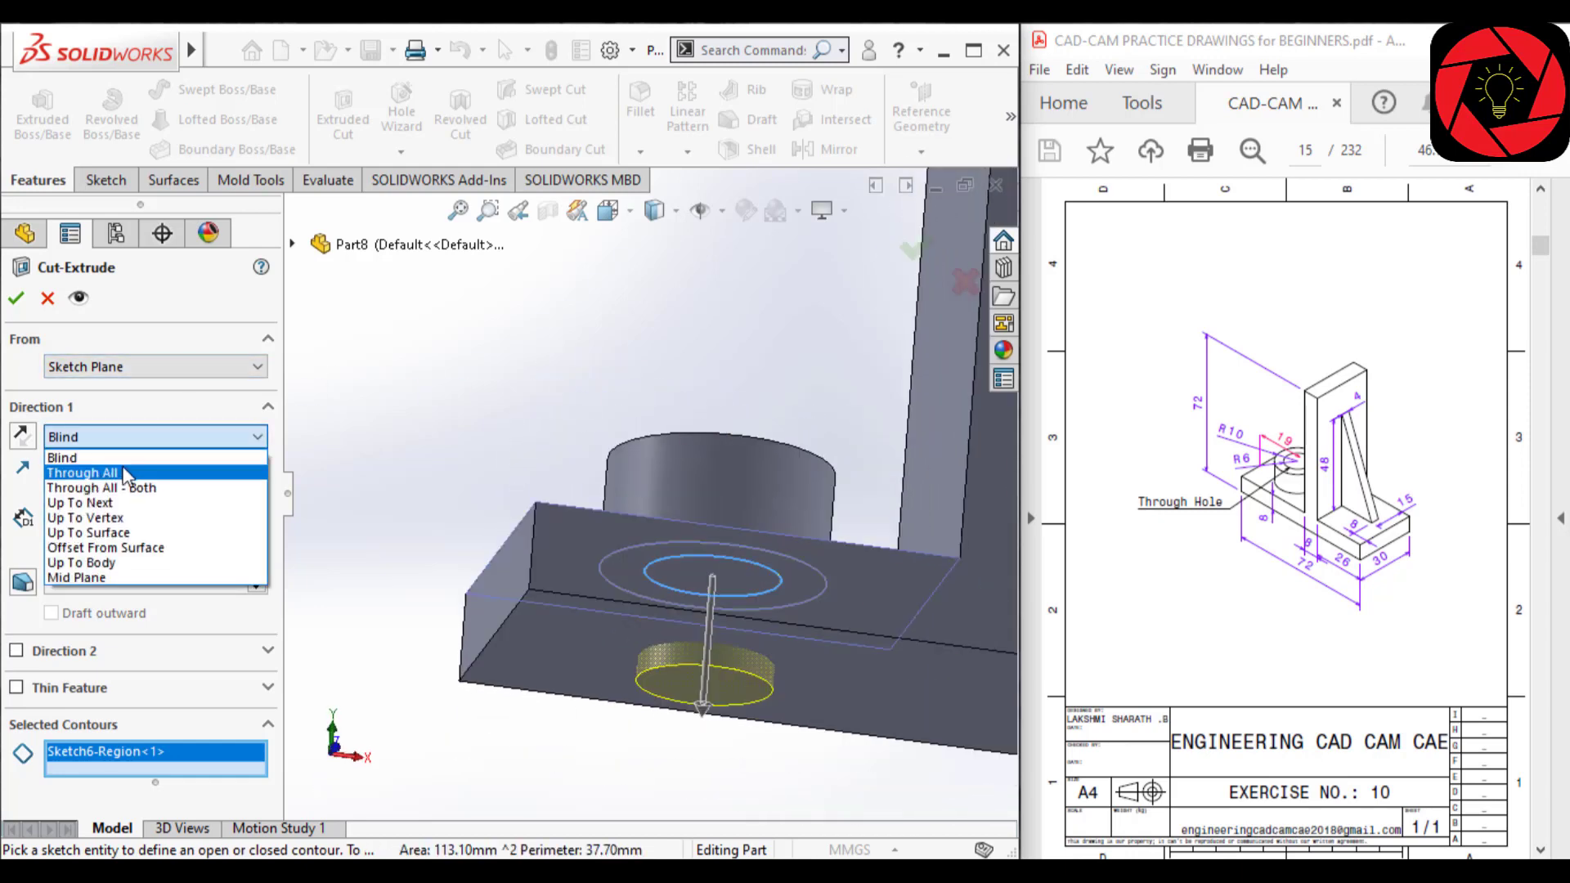
click(127, 473)
click(16, 298)
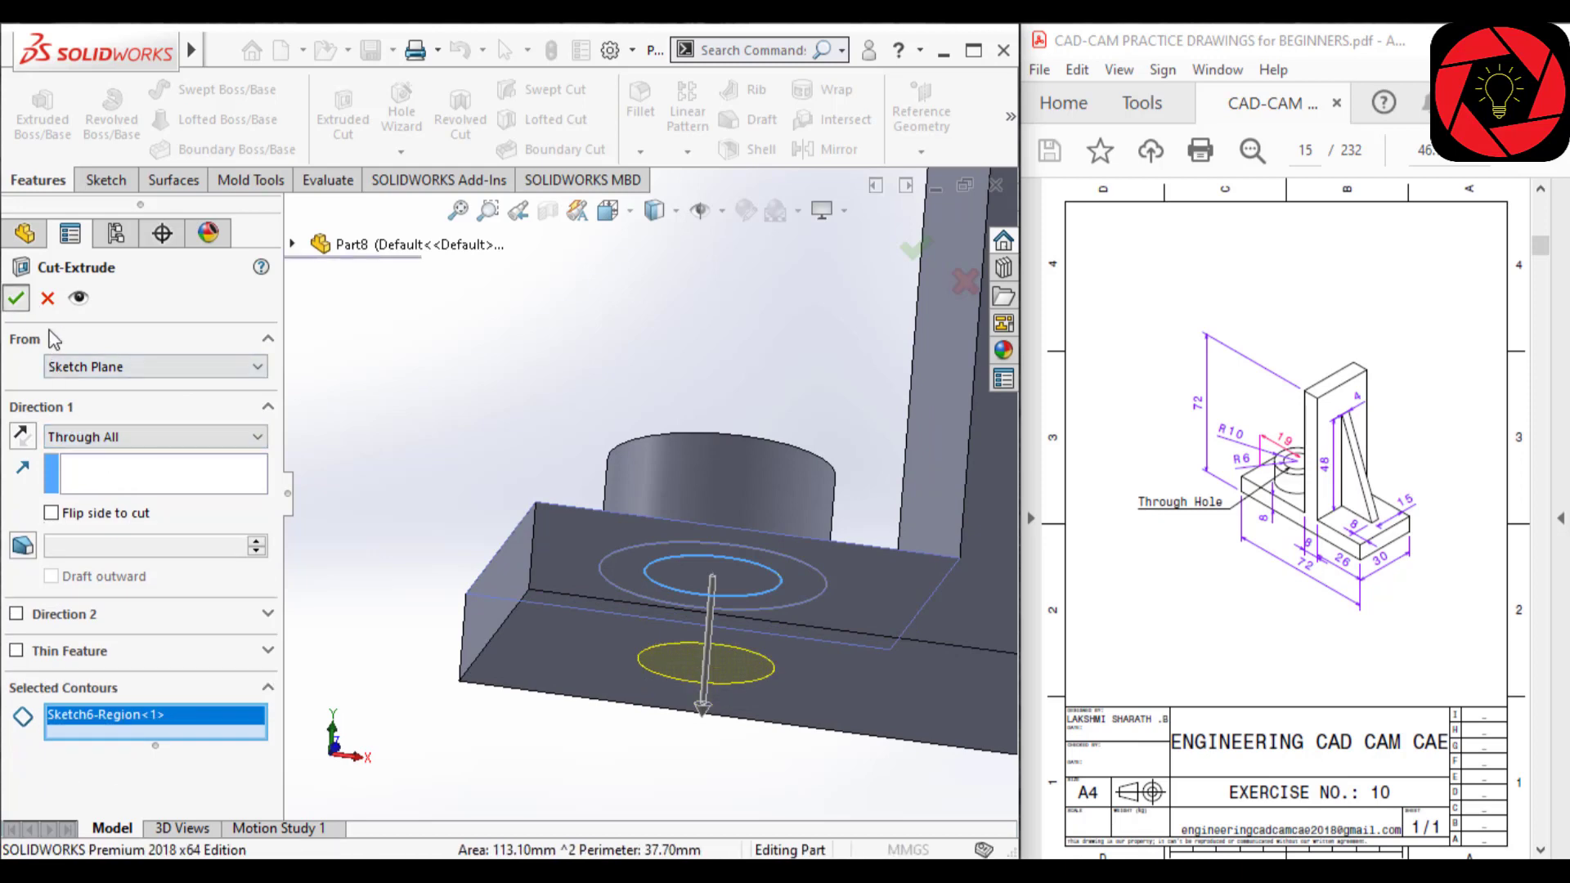
Examine the boss and its through hole, then show the whole bracket in the Isometric view
middle_drag(483, 445, 719, 665)
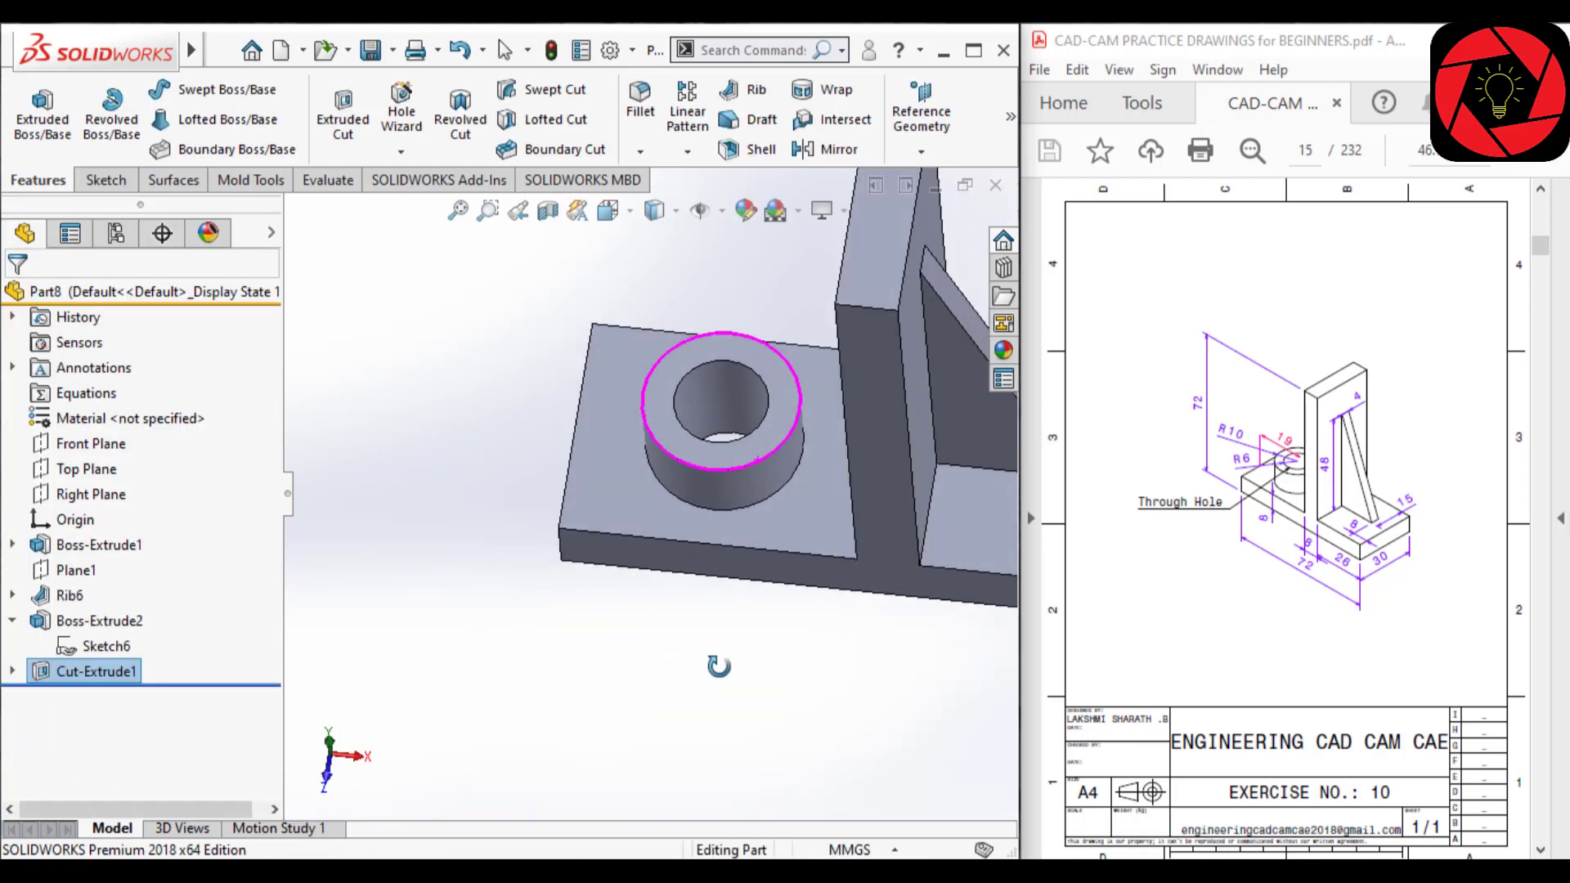
scroll(728, 547, up, 5)
click(777, 365)
middle_drag(831, 467, 769, 439)
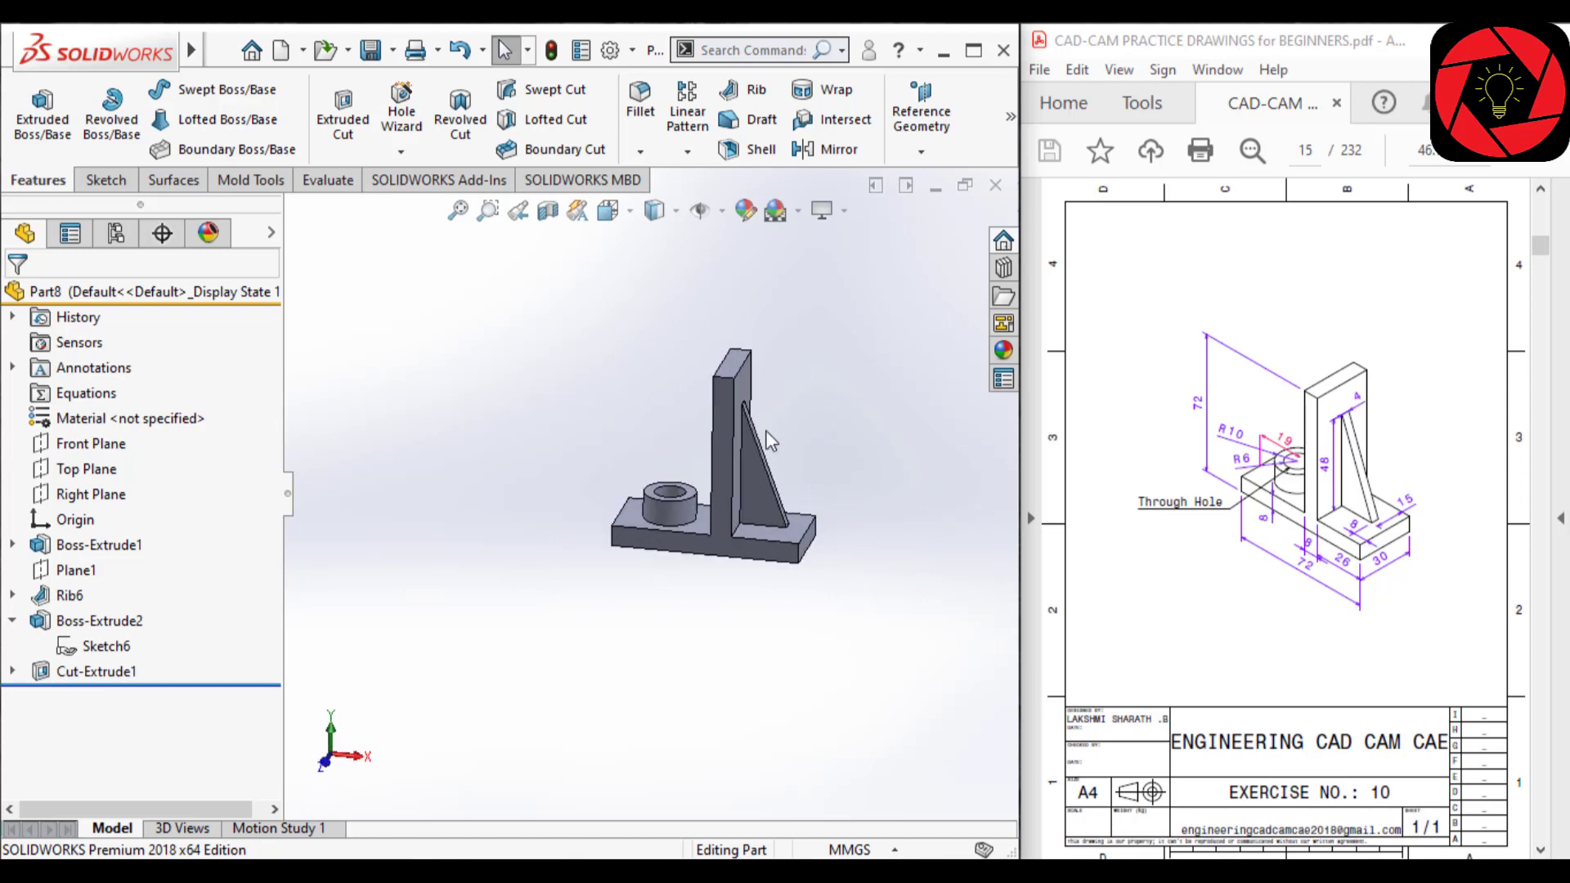
click(608, 211)
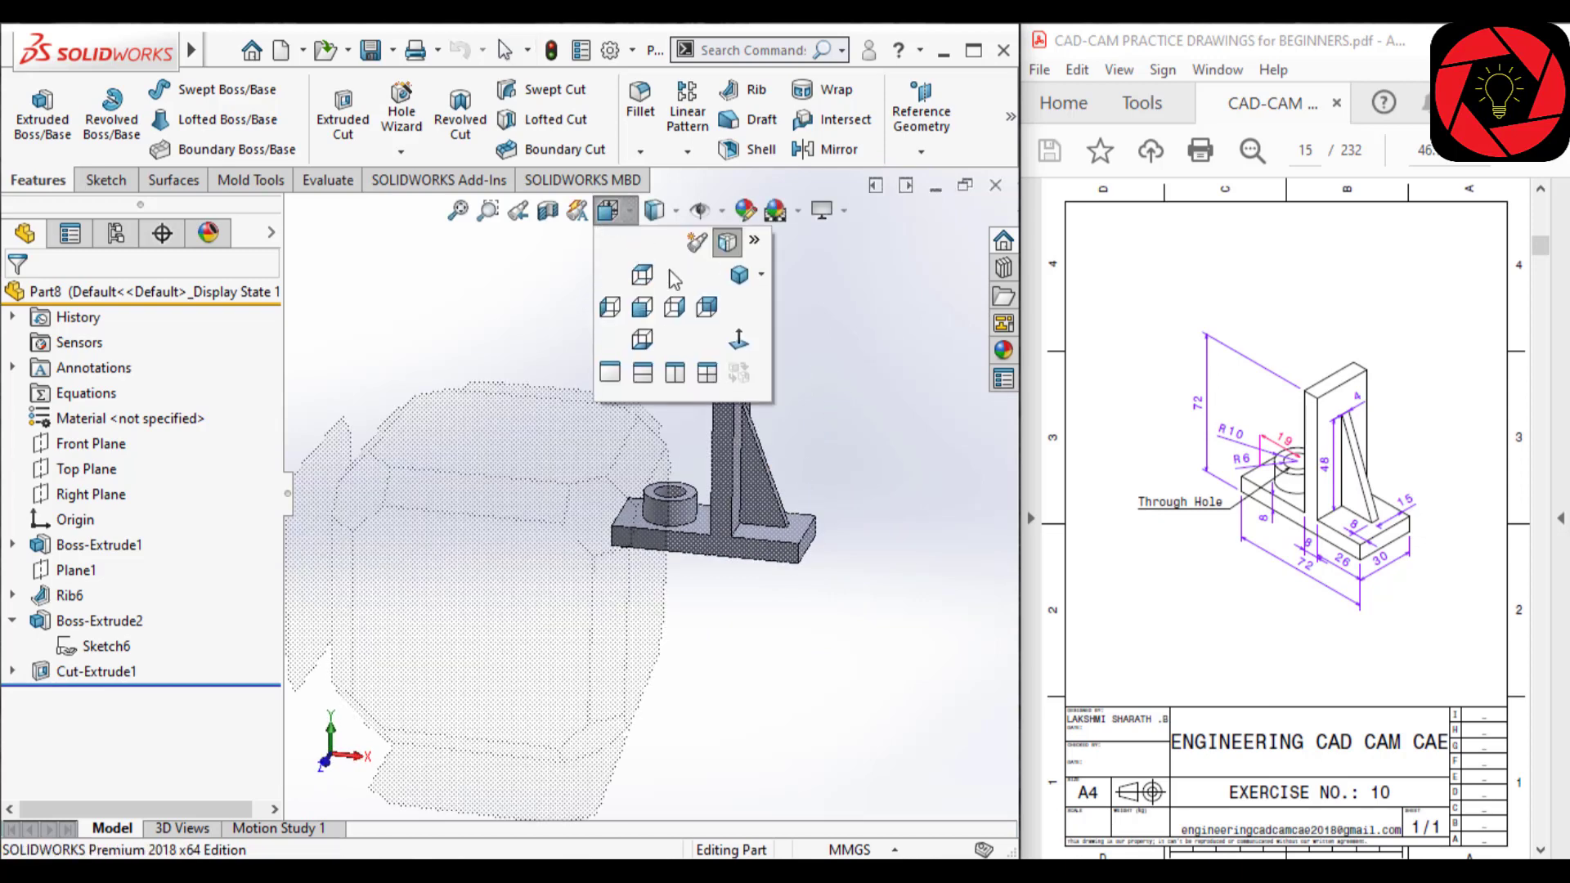
click(740, 274)
scroll(807, 531, down, 3)
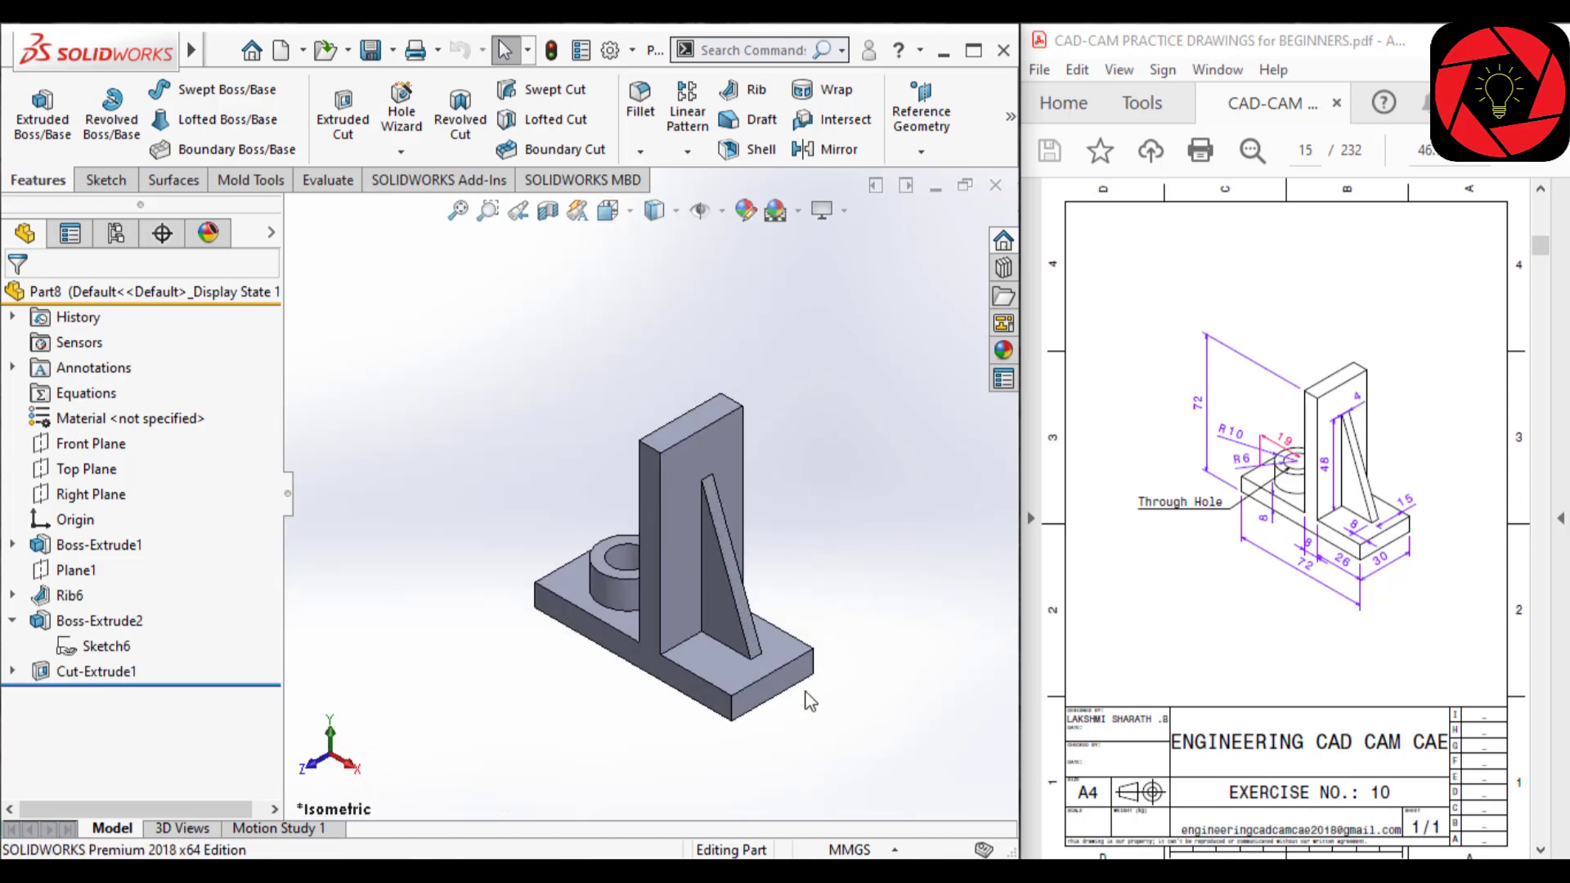
scroll(610, 514, down, 2)
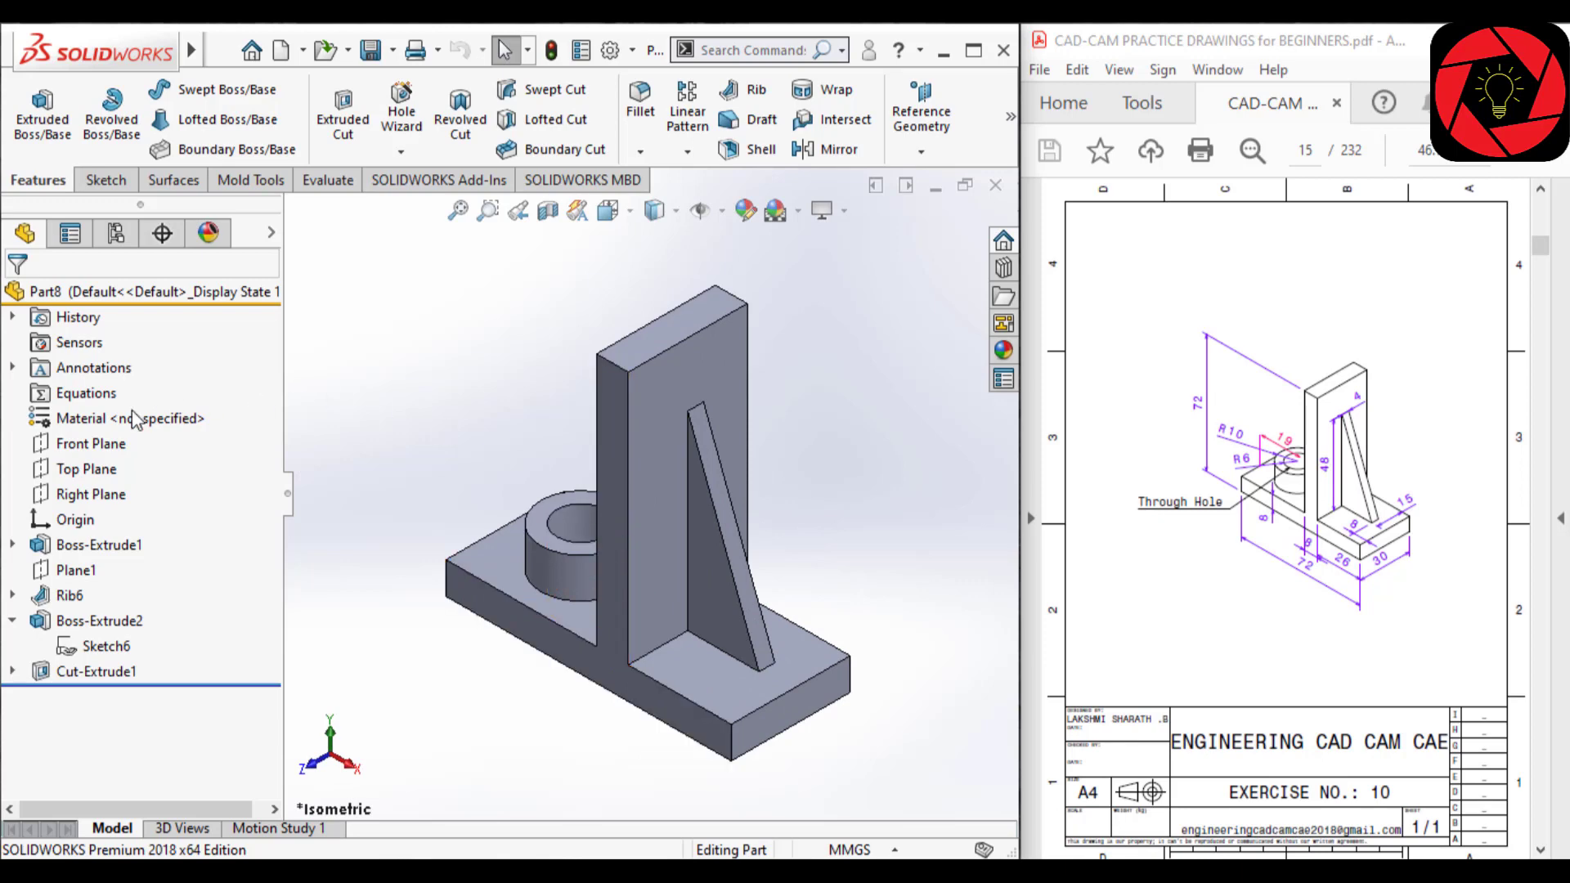
Show the feature dimensions on the model and move the rib's 4 mm thickness dimension beyond the upright beside the rib's upper end
right_click(94, 368)
click(189, 437)
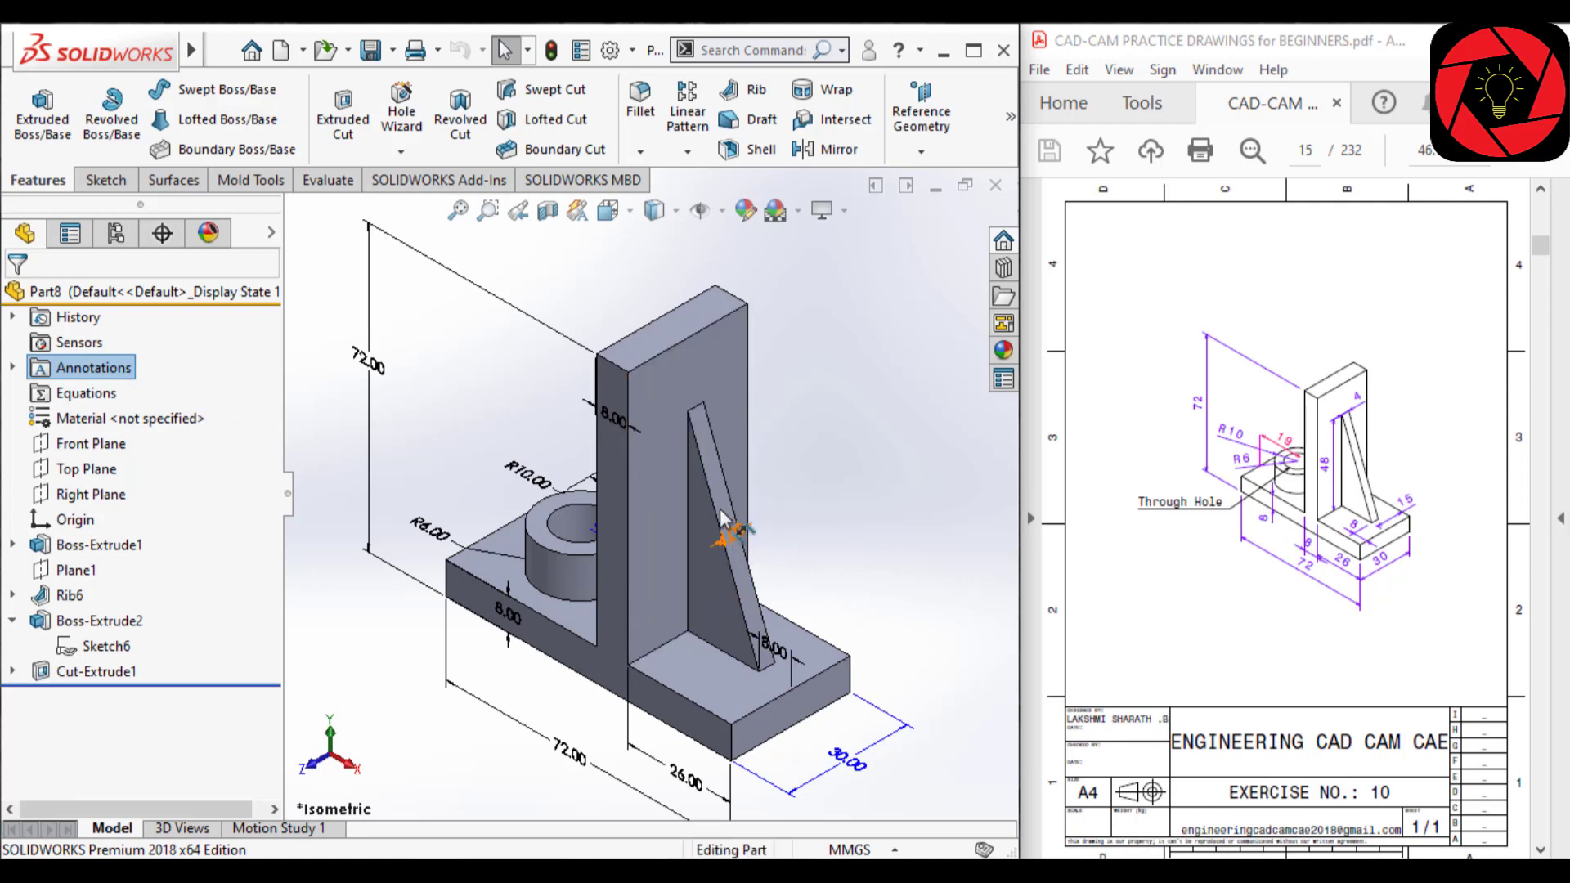
mouse_move(723, 517)
mouse_down()
mouse_move(683, 397)
mouse_move(721, 373)
mouse_move(750, 381)
mouse_up()
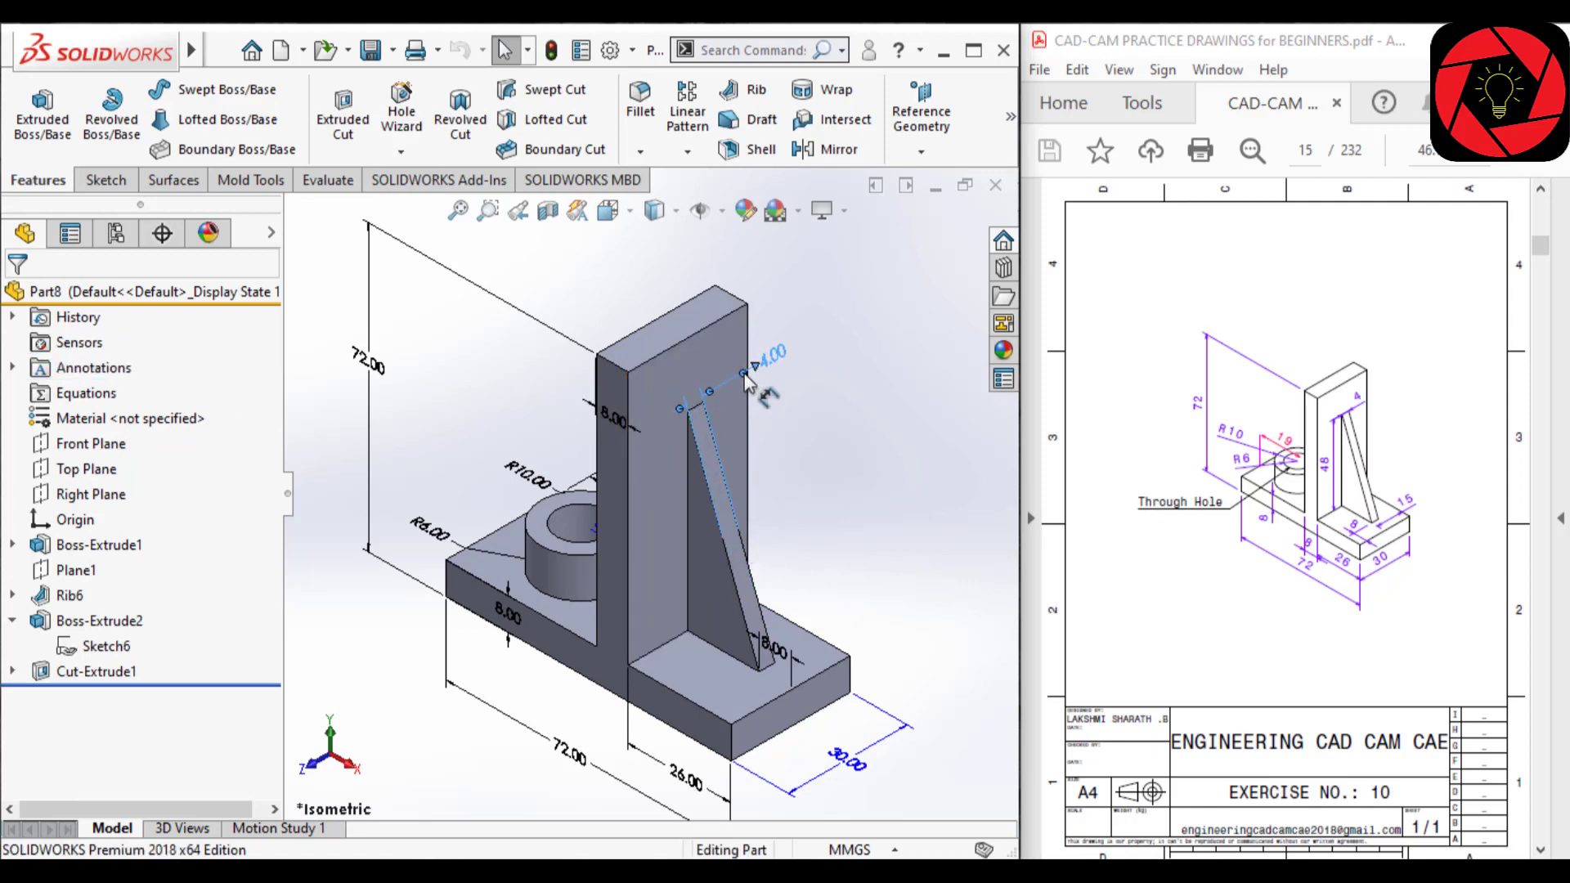
click(931, 540)
scroll(921, 682, up, 1)
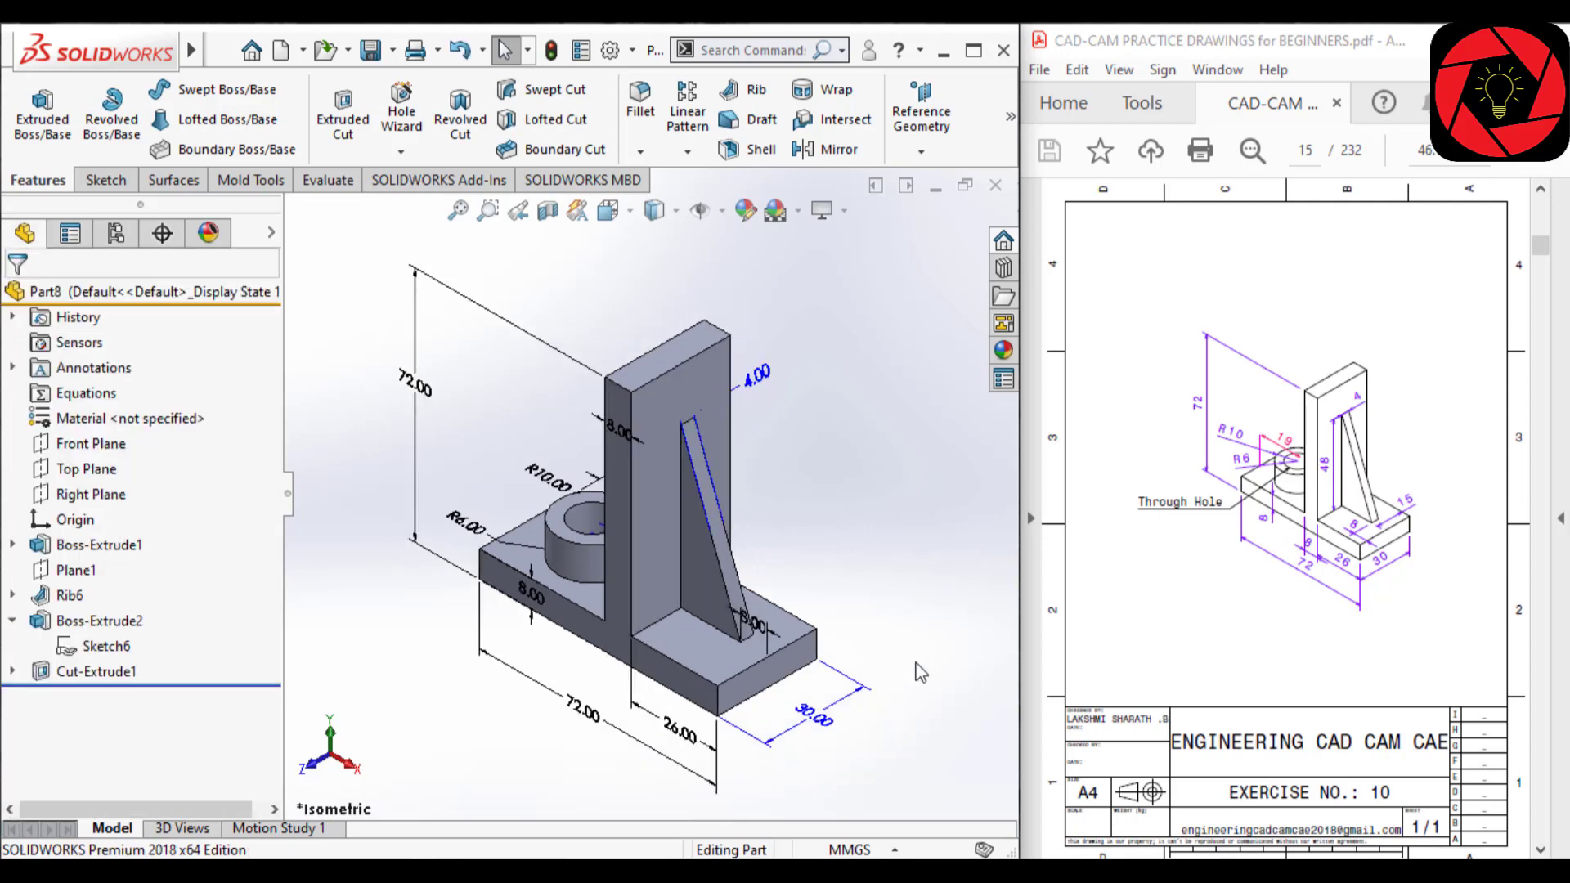